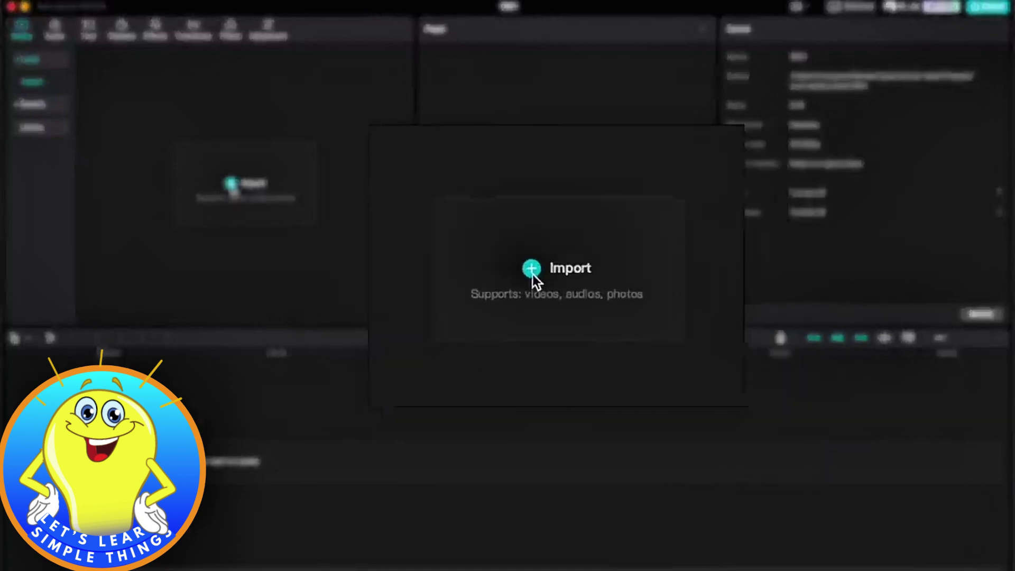
Step: Import all the video and audio files in the CapCut Tutorial folder, from short form.mov through ES_Birds Forest 1
left_click(285, 199)
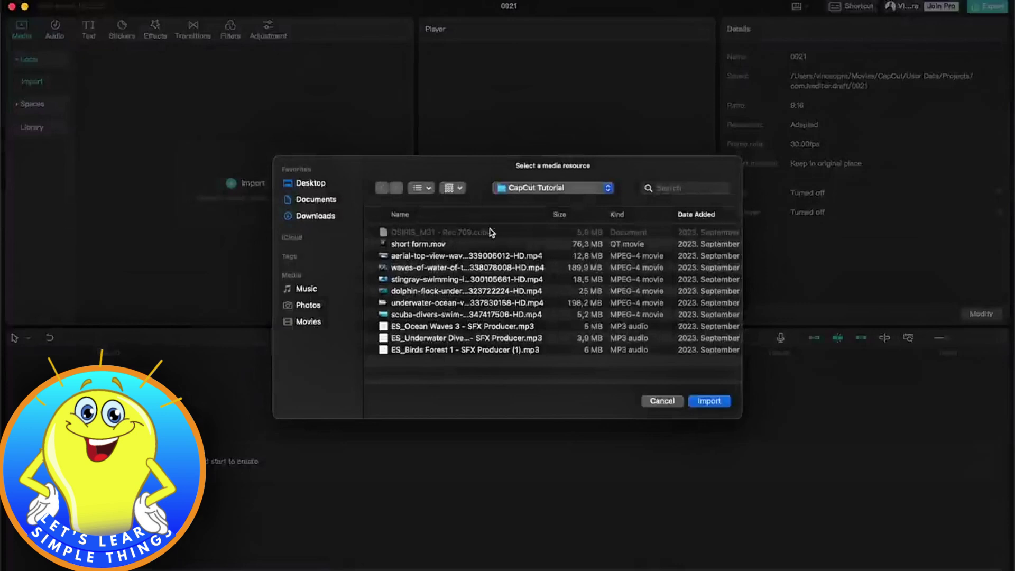
left_click(442, 244)
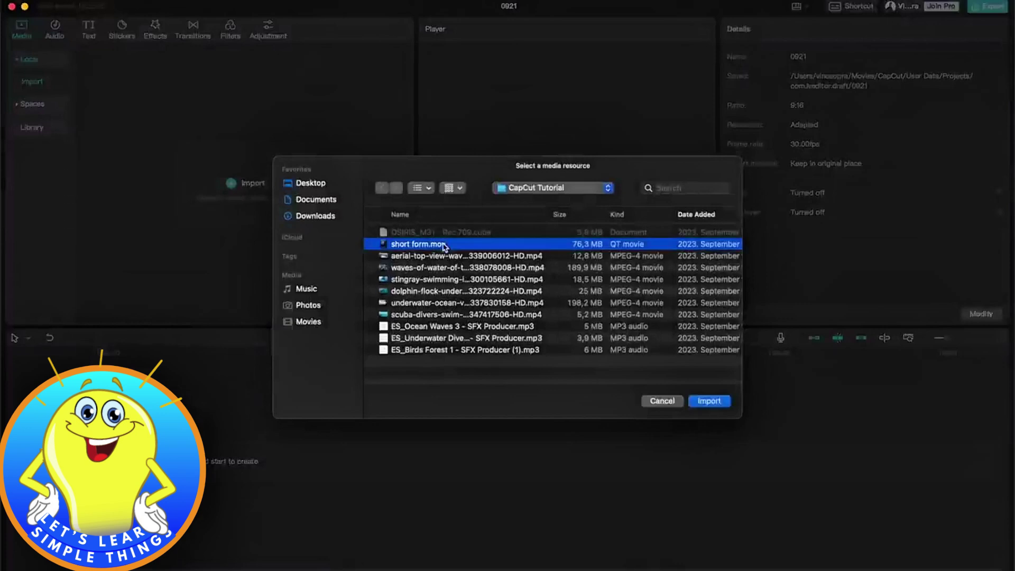
left_click(437, 350, "shift")
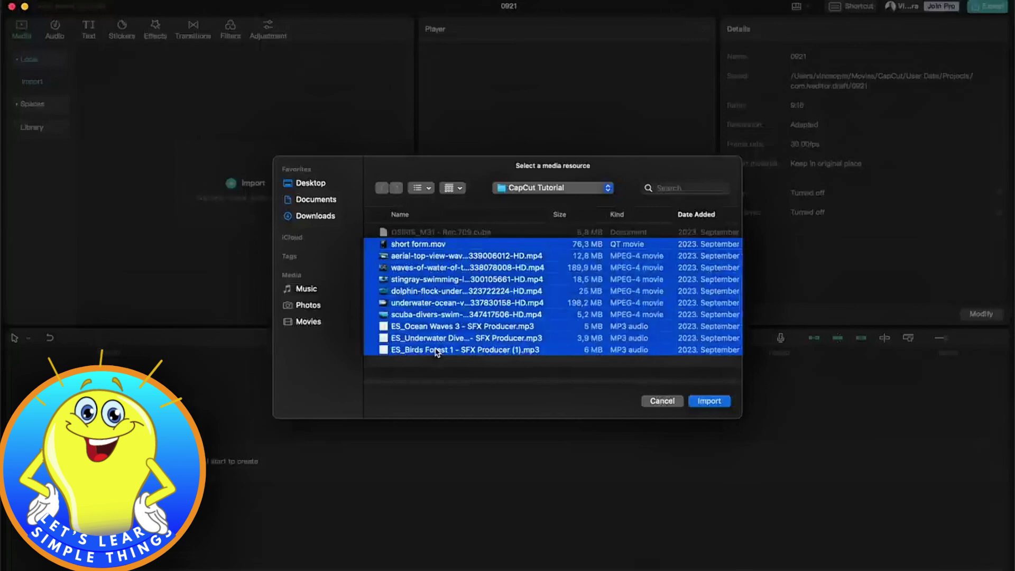
left_click(710, 401)
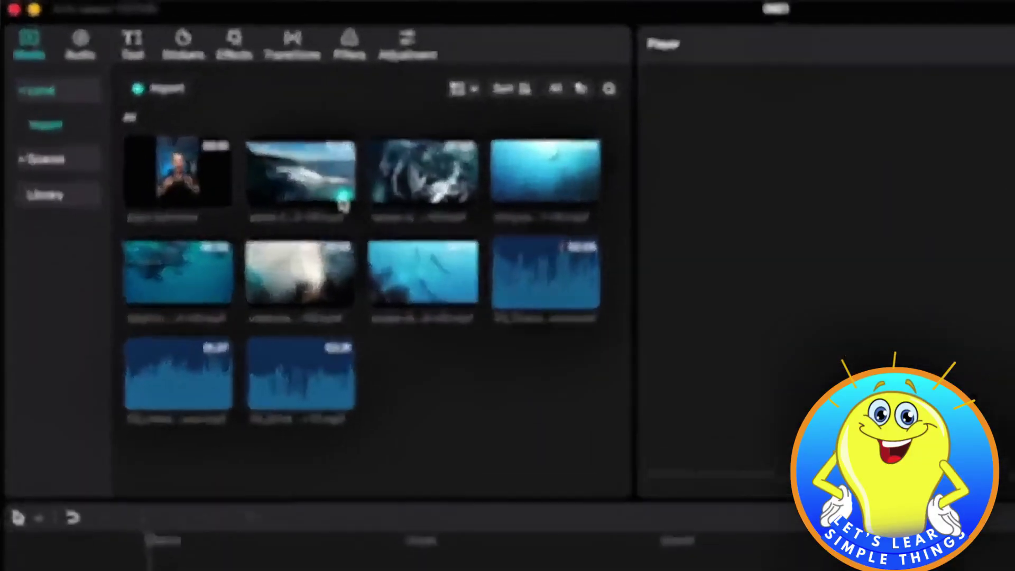
Step: Preview the aerial coast clip, then add it and the waves-of-water clip one after the other on the timeline
mouse_move(226, 131)
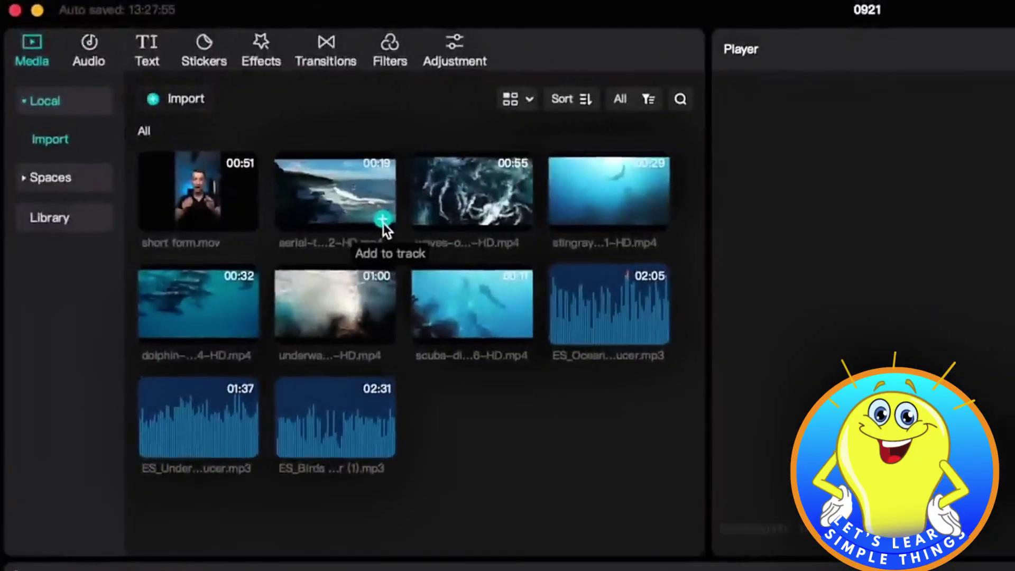
left_click(307, 188)
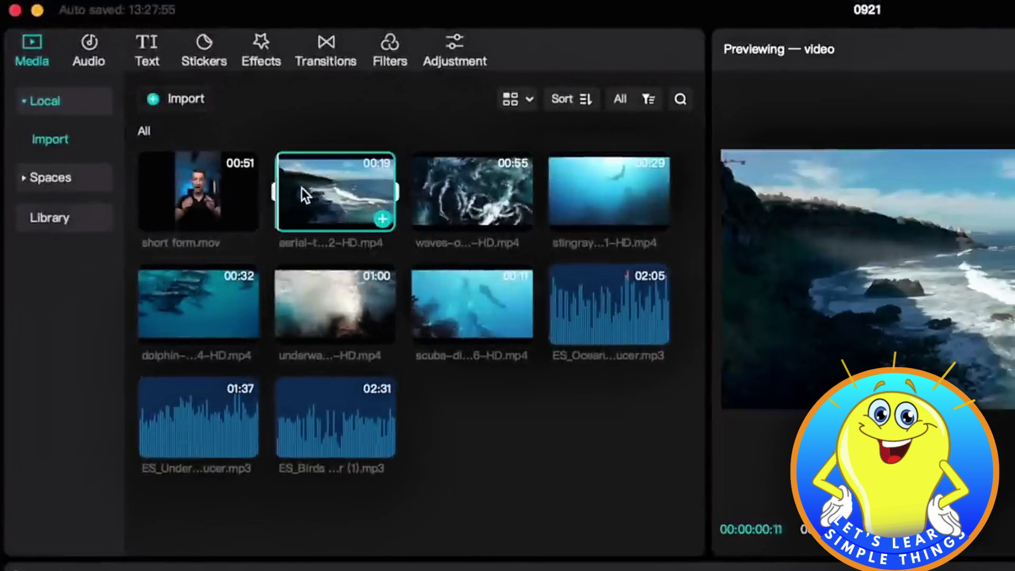
left_click_drag(292, 185, 298, 192)
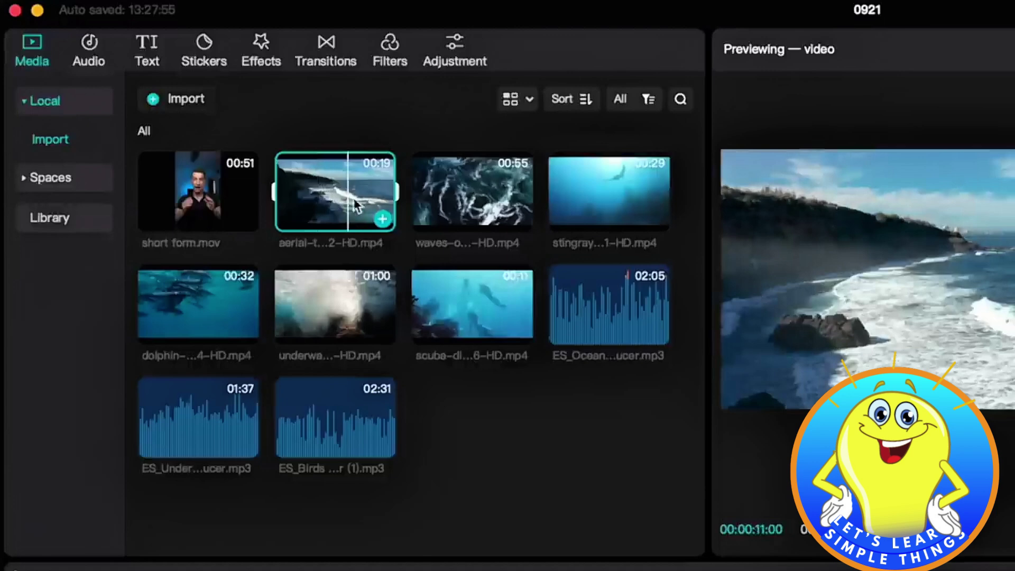
left_click(382, 221)
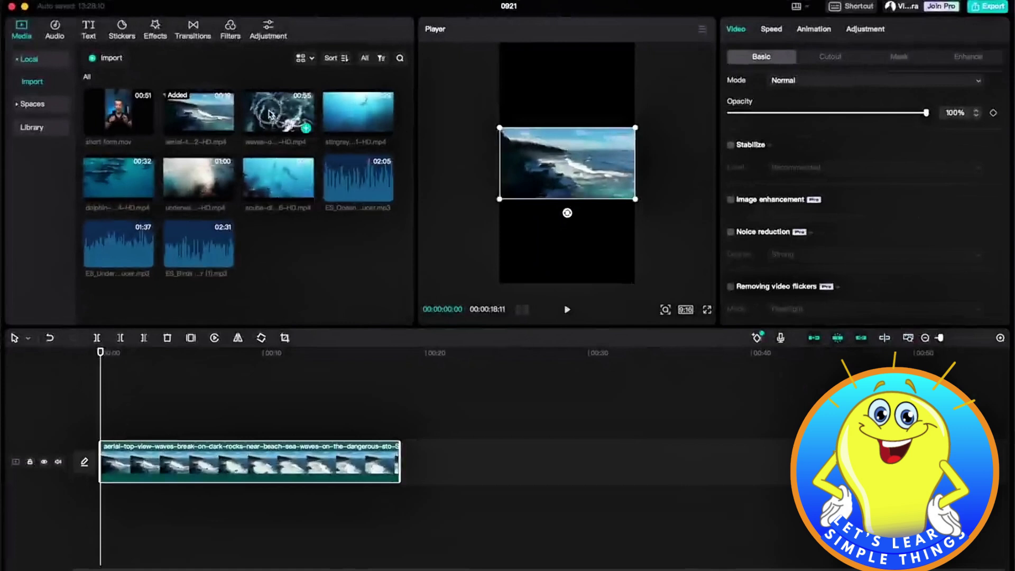
left_click_drag(270, 114, 412, 468)
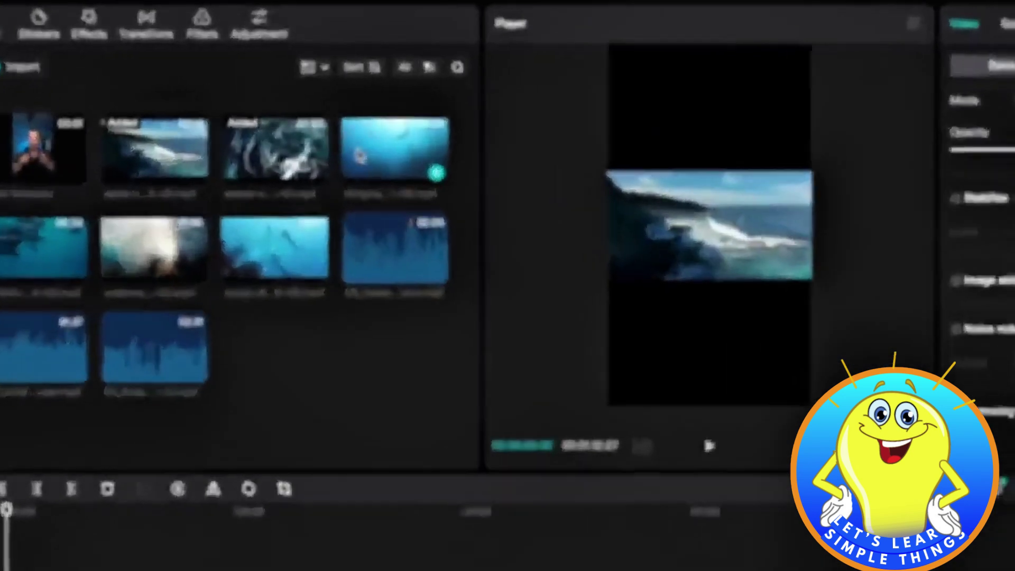
Step: Set the stingray clip's in point at 00:00:07:00 and place the trimmed clip at the end of the timeline
left_click(338, 115)
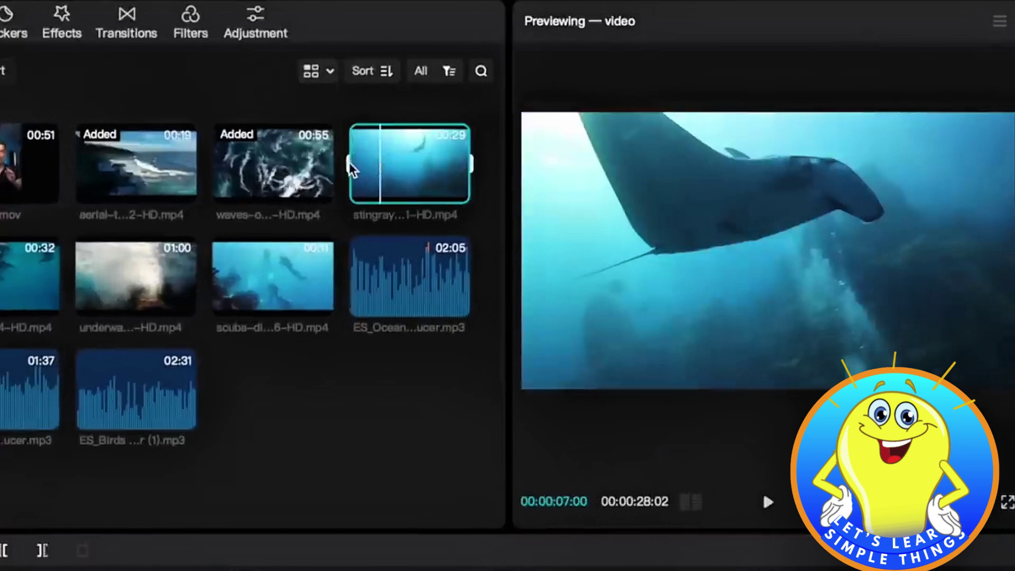
key("i")
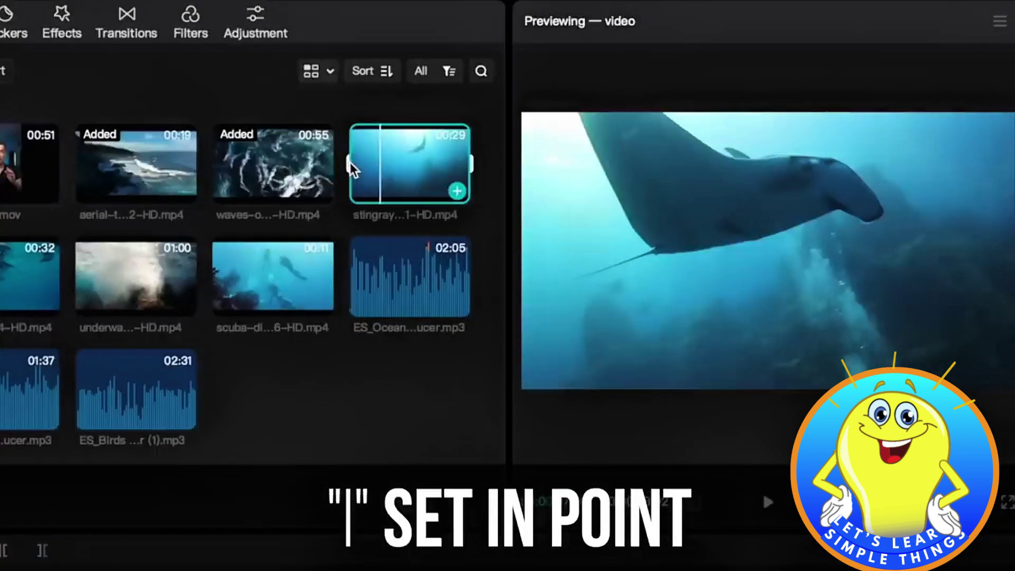
left_click_drag(350, 163, 373, 159)
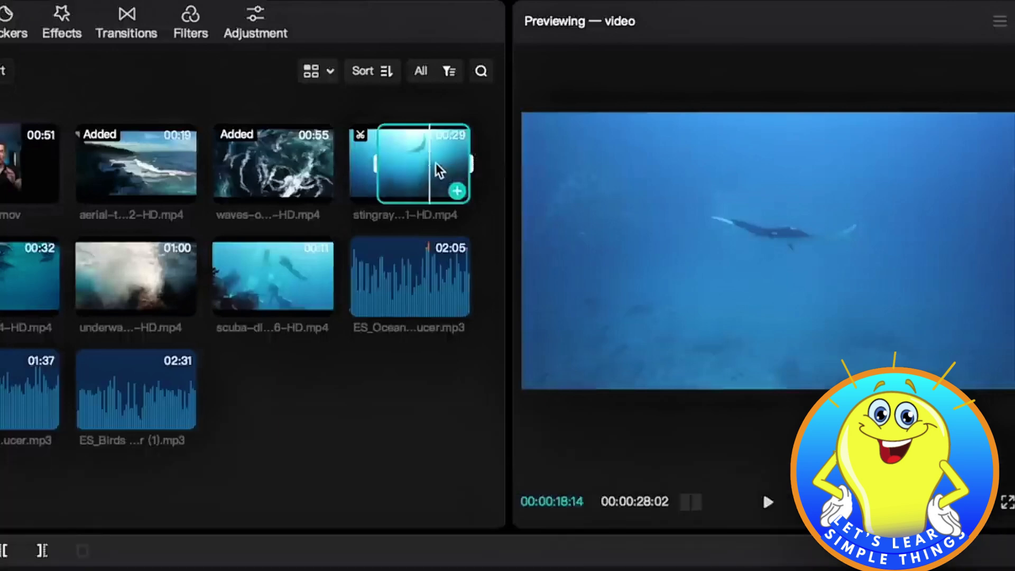
left_click_drag(439, 170, 607, 570)
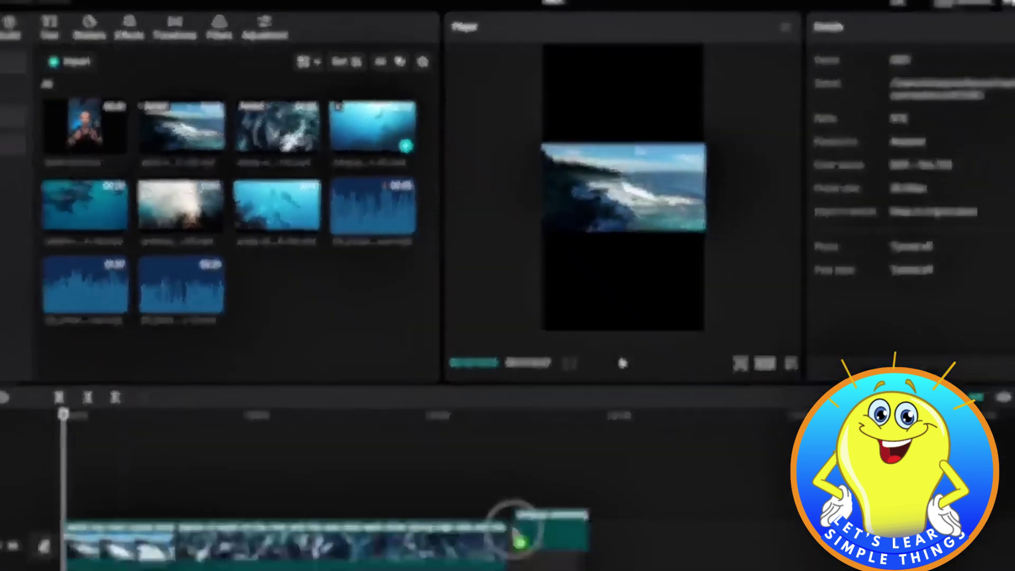
left_click_drag(517, 533, 514, 534)
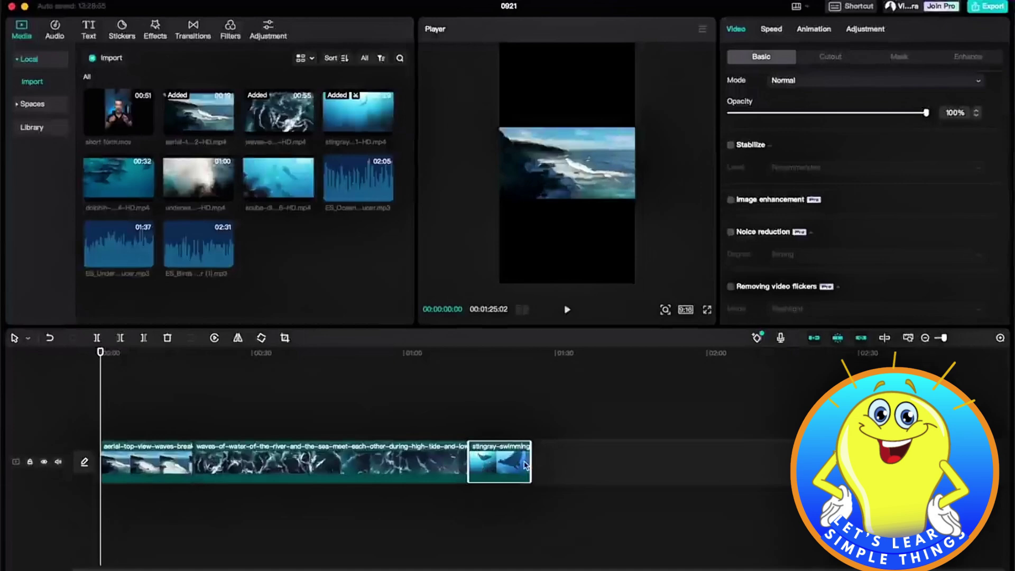
Step: Set the project's aspect ratio to Original
left_click(685, 310)
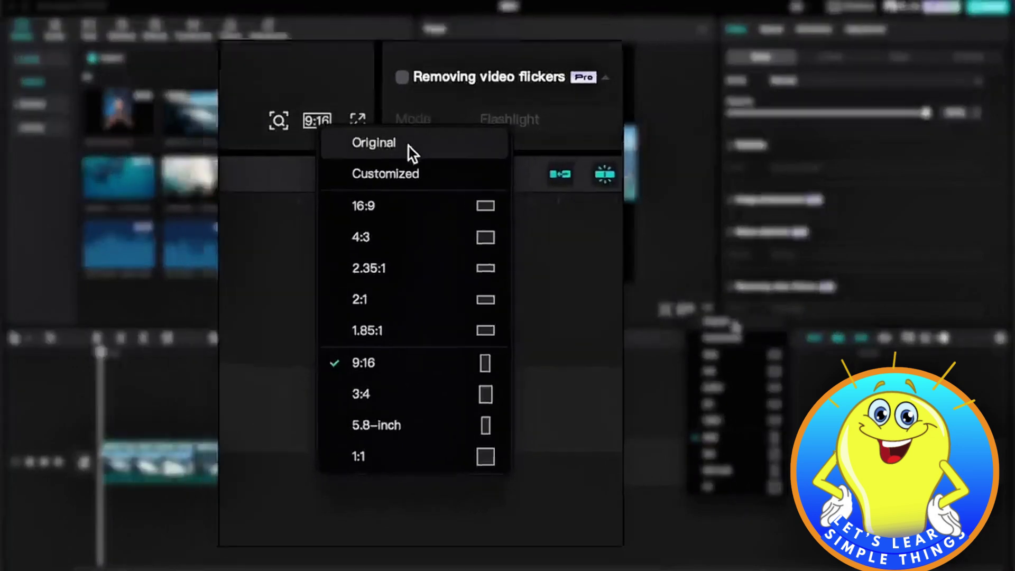
left_click(367, 130)
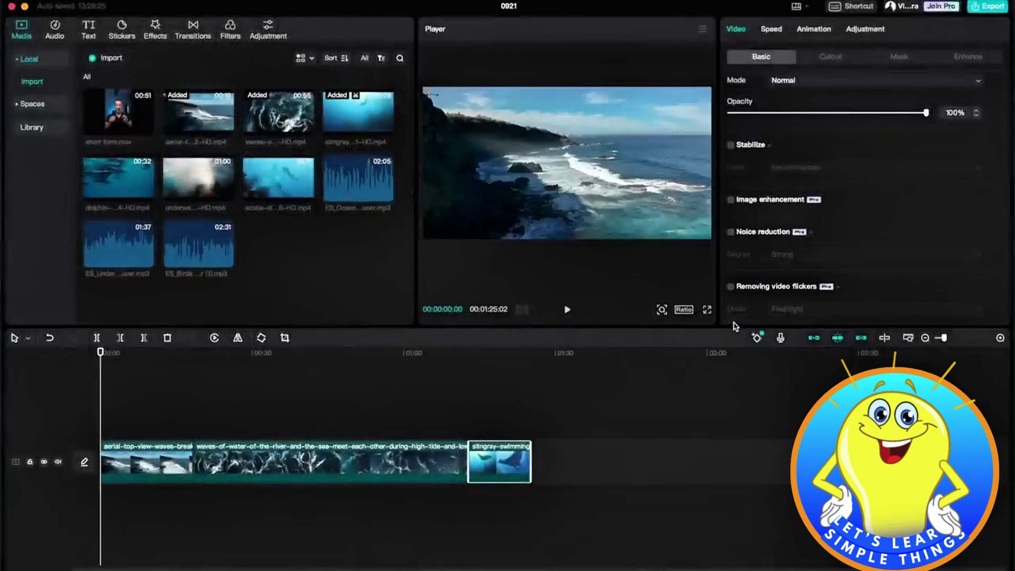
Step: In the project settings, set the frame rate to 24.00 fps and enter "test project" as the project name
left_click(581, 372)
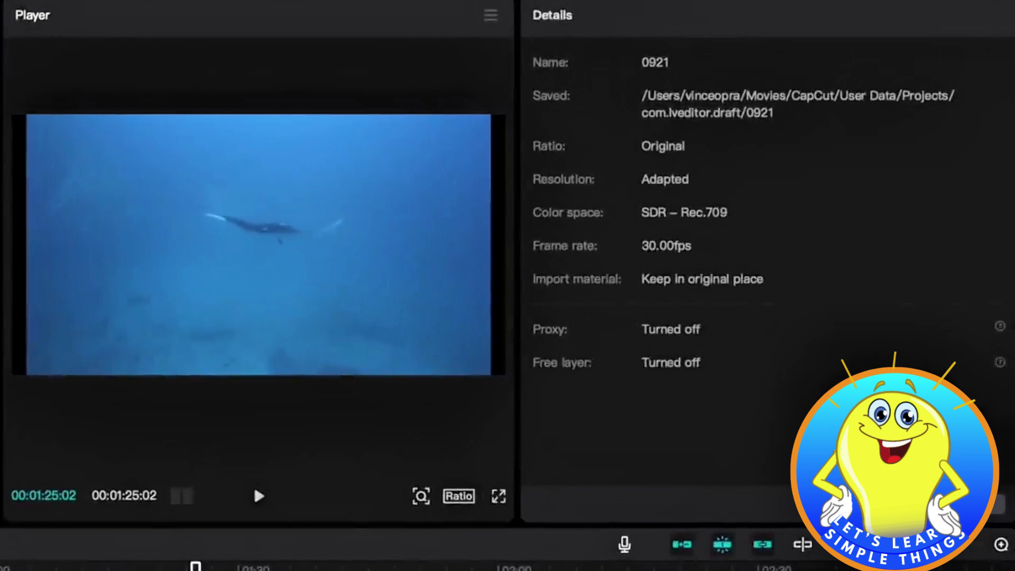
left_click(991, 504)
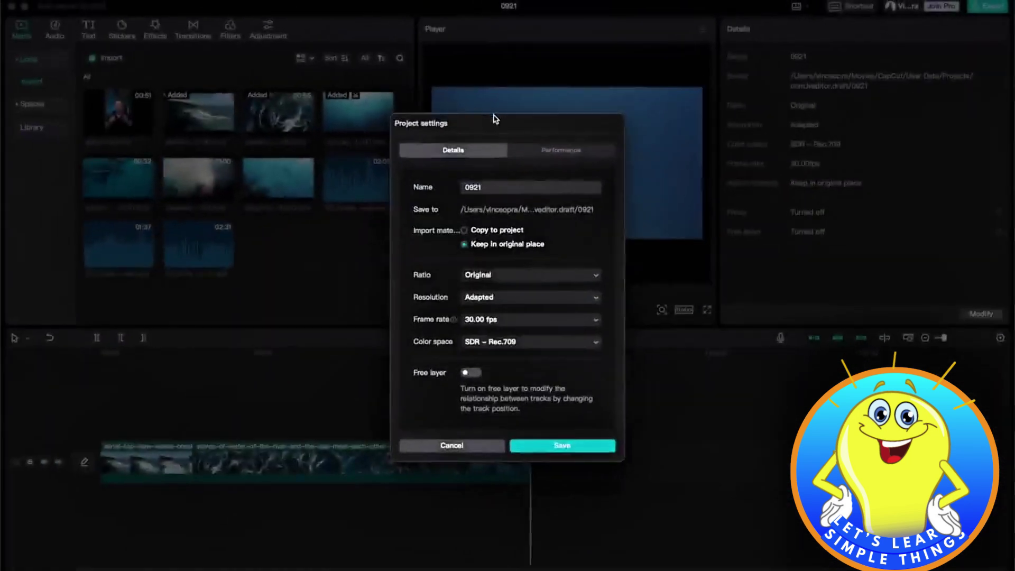
left_click(481, 323)
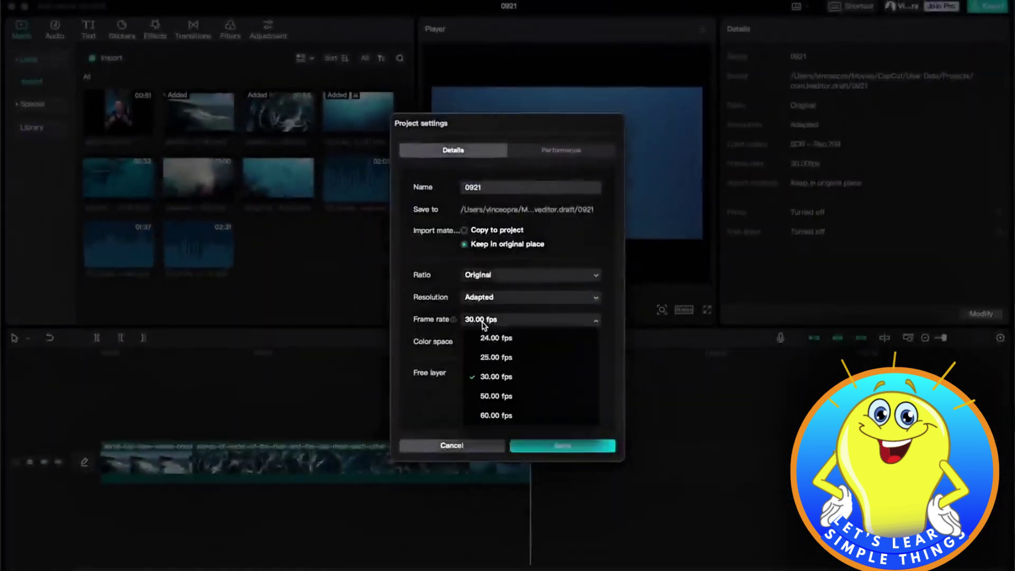
left_click(512, 339)
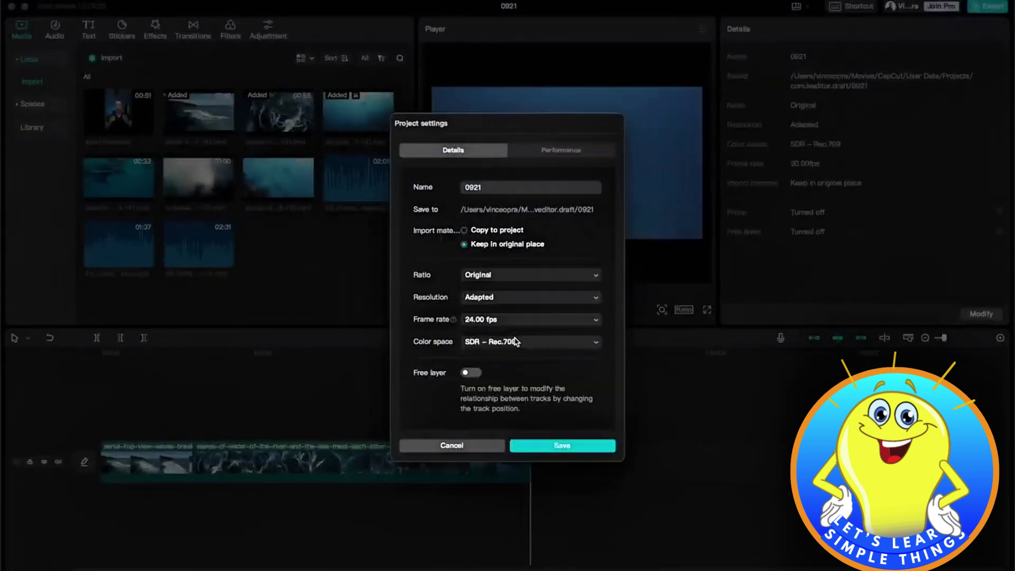
left_click(494, 189)
key("BackSpace")
type("projecttest")
Step: Check the resolution and color space options, keeping Adapted and SDR – Rec.709, and save the project settings
left_click(495, 299)
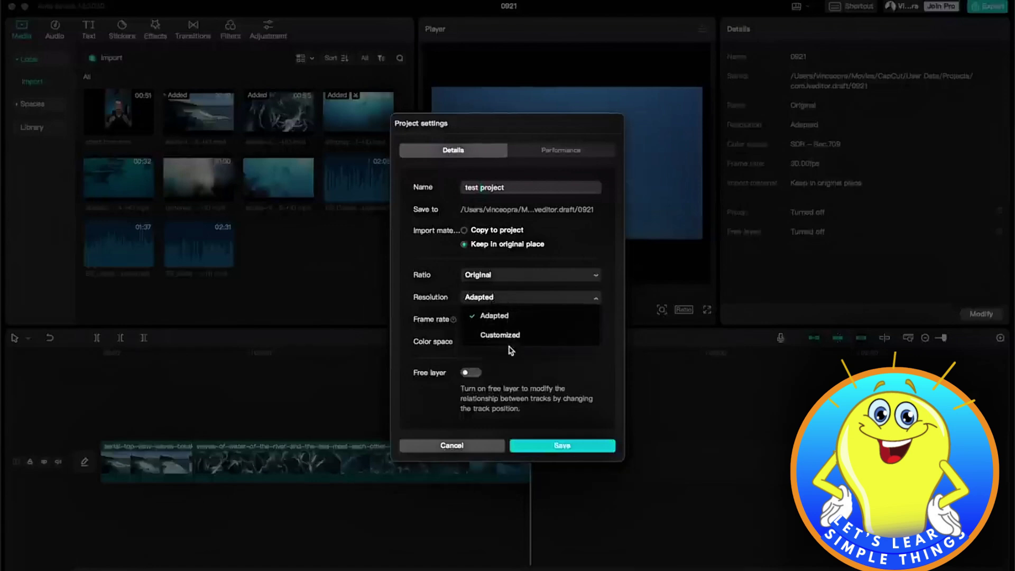
left_click(515, 297)
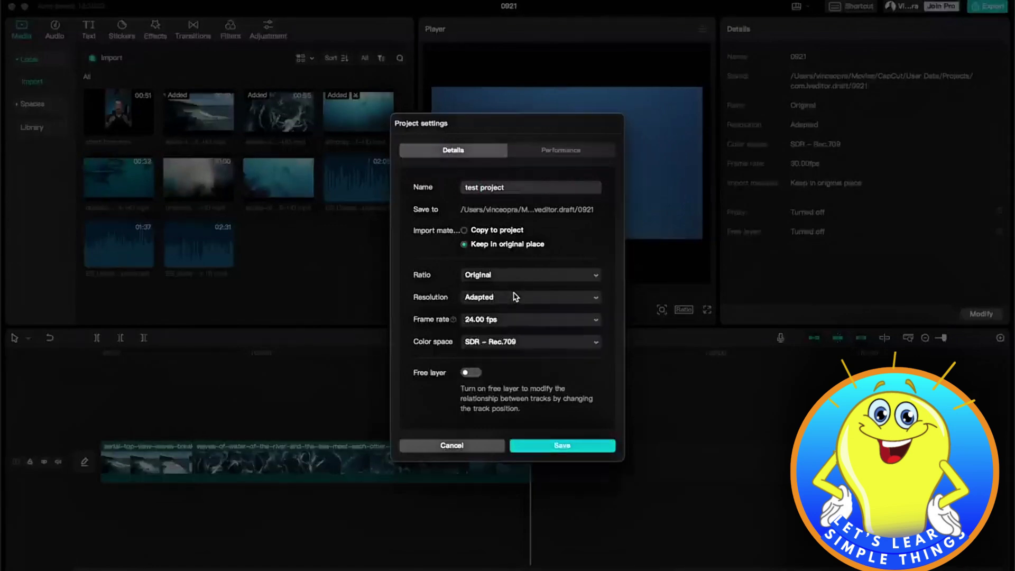
left_click(514, 342)
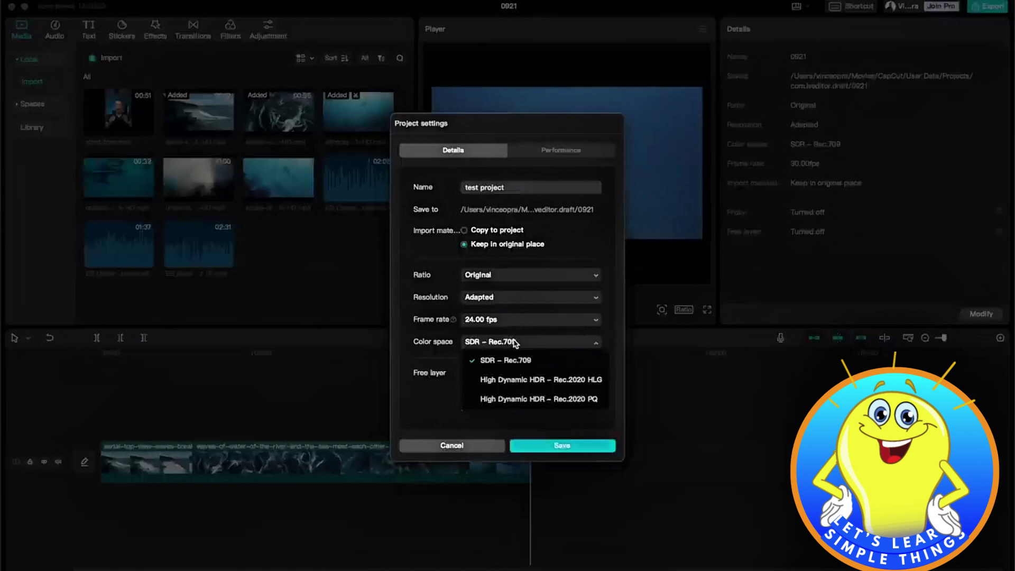
left_click(515, 342)
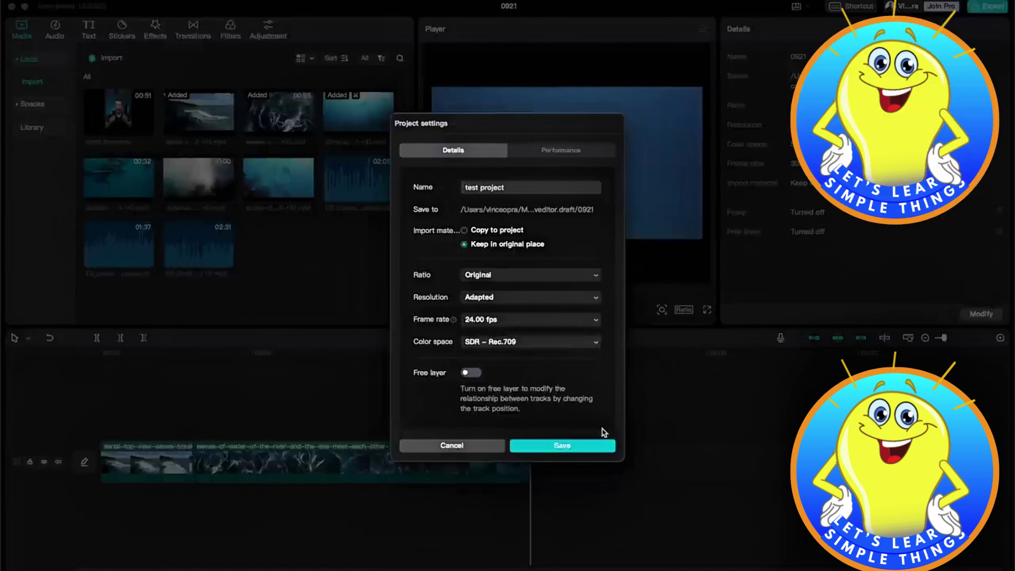
left_click(603, 445)
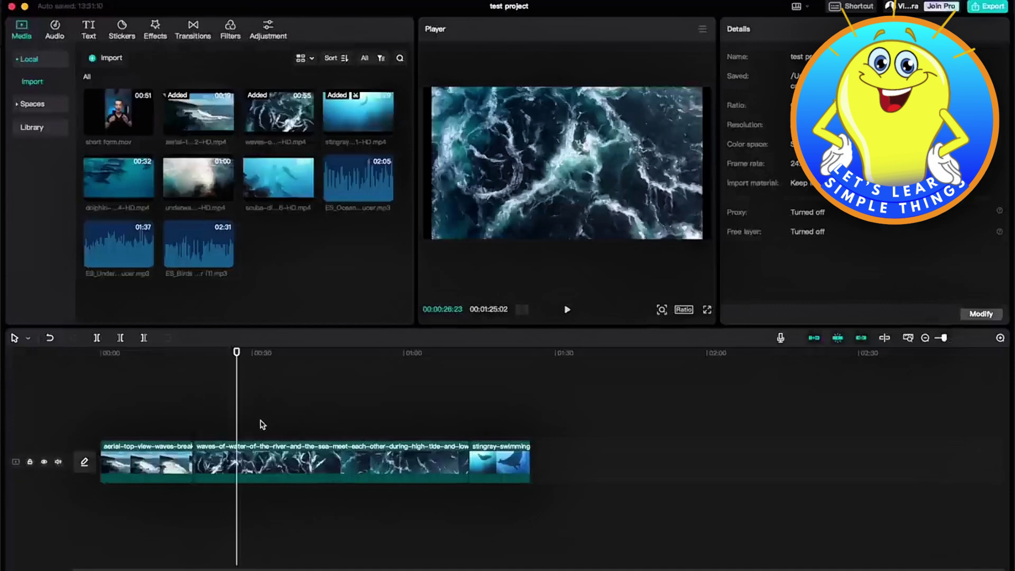
scroll(262, 424, "up", 5)
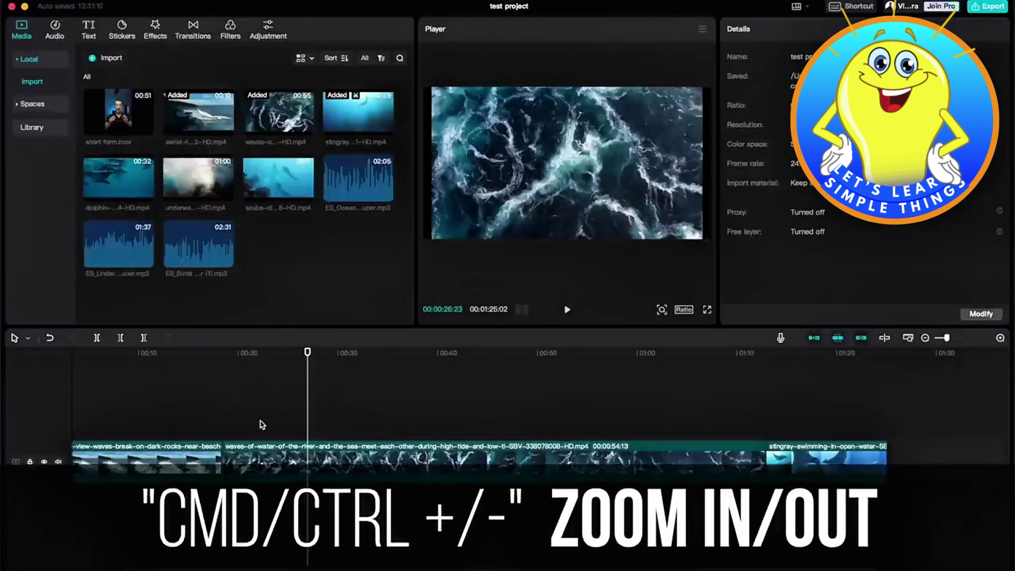
scroll(262, 424, "right", 3)
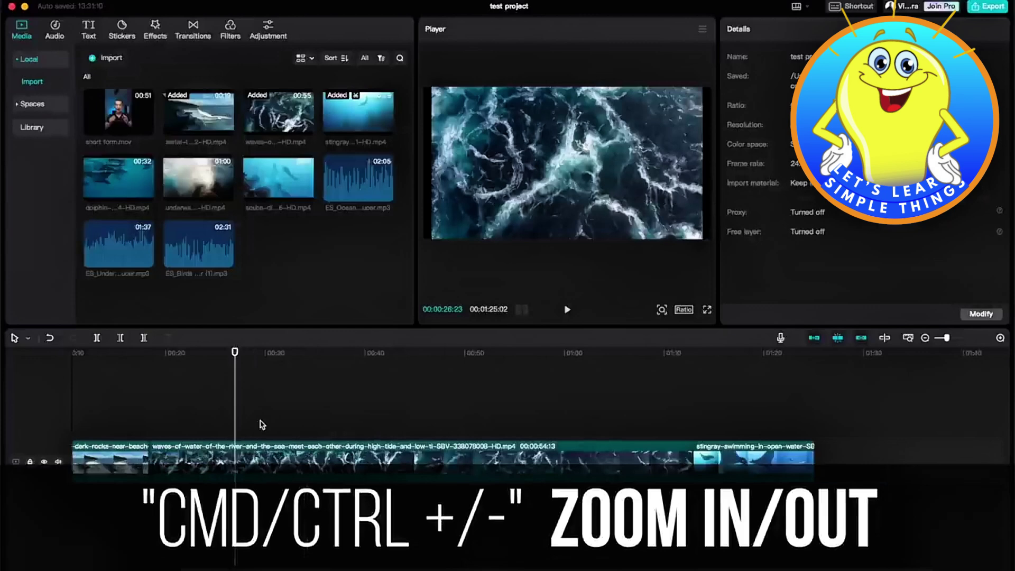
key("super+equal")
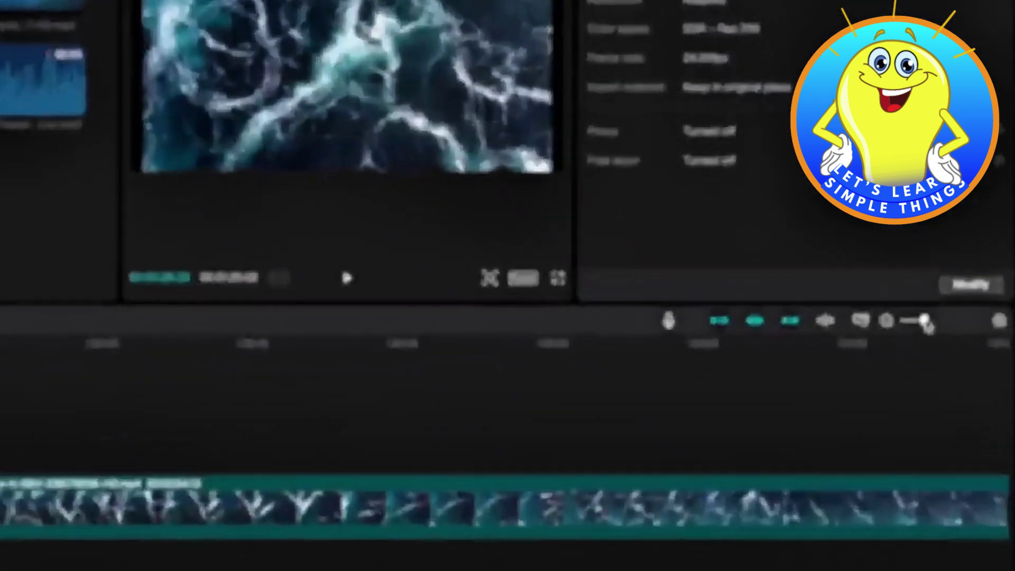
left_click_drag(951, 342, 913, 317)
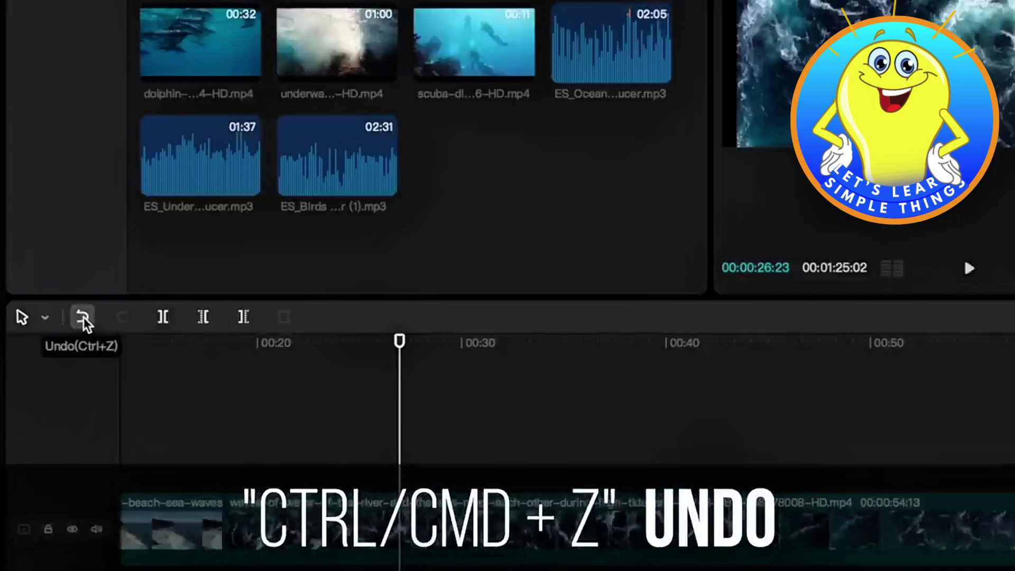
Step: Undo the last project settings change and redo it
left_click(83, 317)
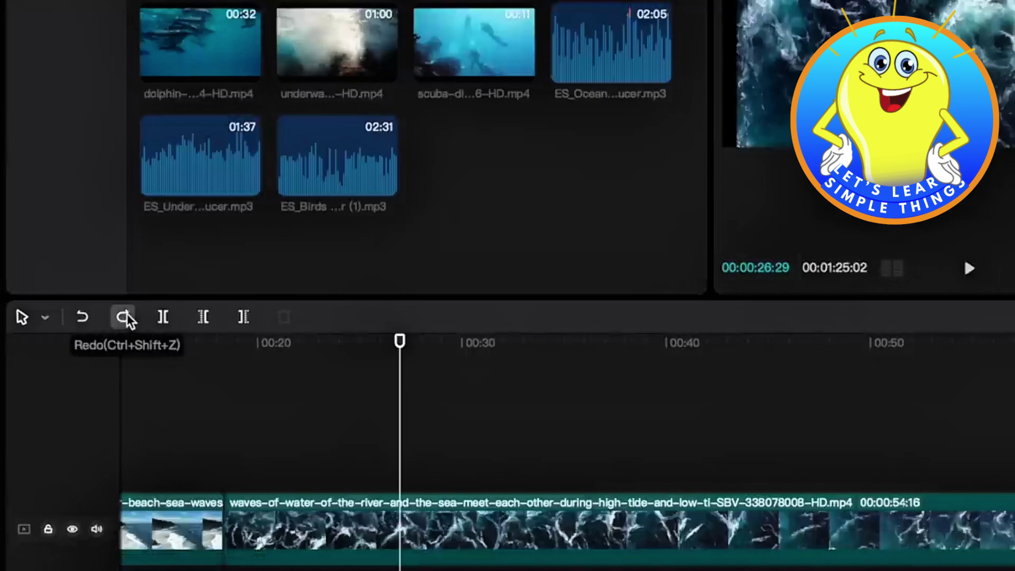
left_click(125, 318)
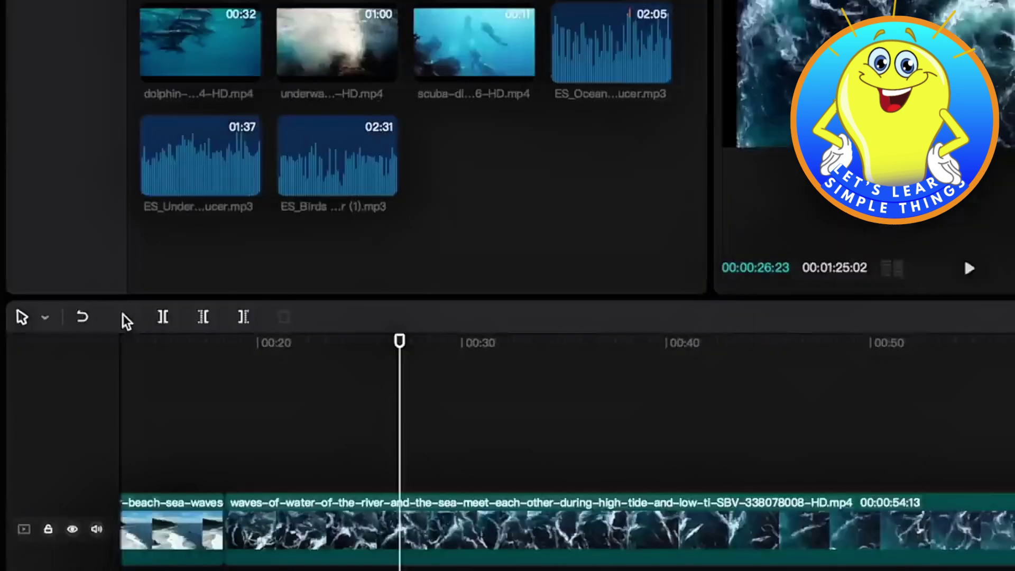
Step: Try splitting the waves-of-water clip at 00:00:26:23, and undo the split
left_click(164, 319)
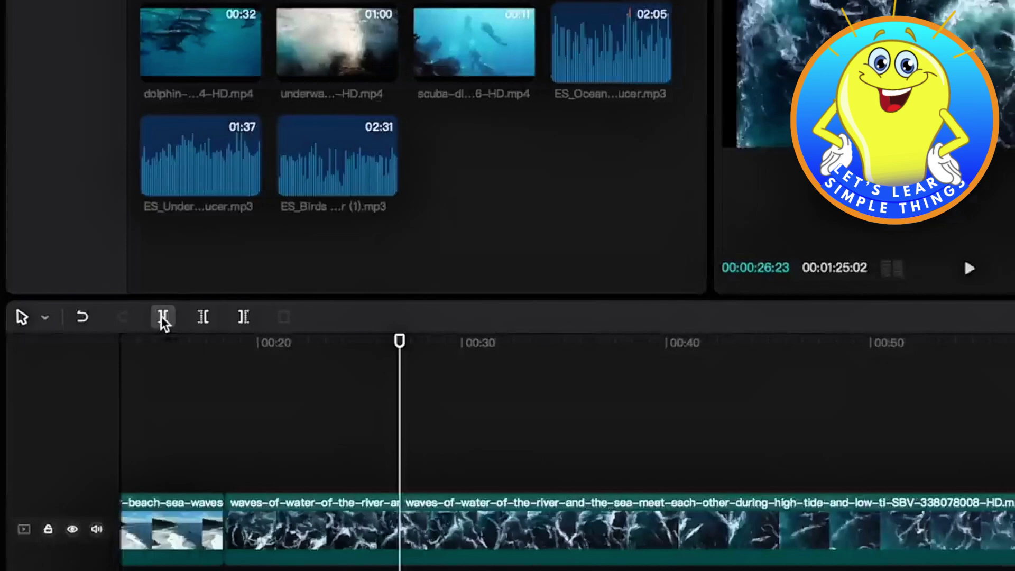
scroll(410, 449, "up", 3)
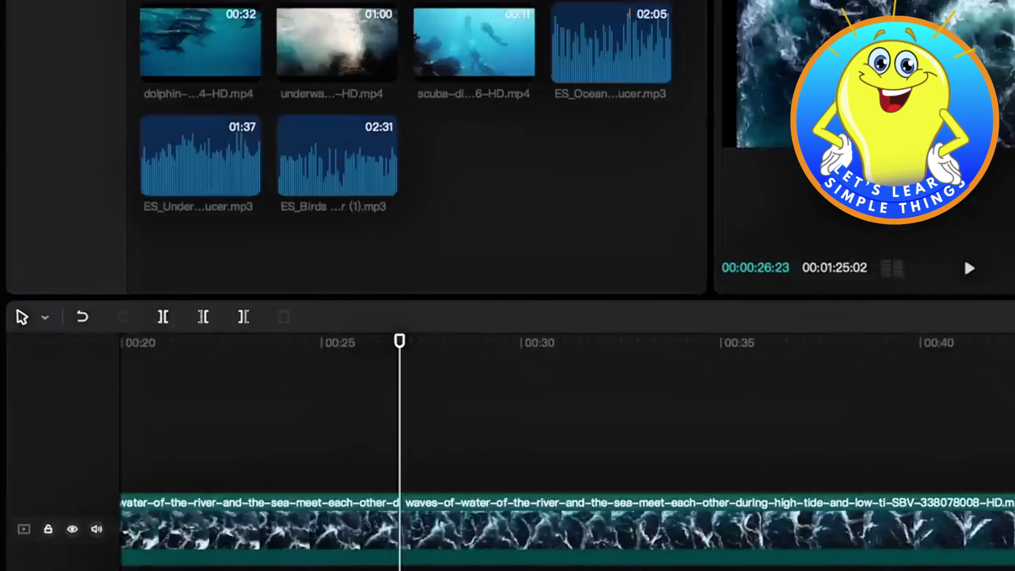
mouse_move(454, 520)
left_mouse_down()
mouse_move(453, 459)
mouse_move(450, 535)
left_mouse_up()
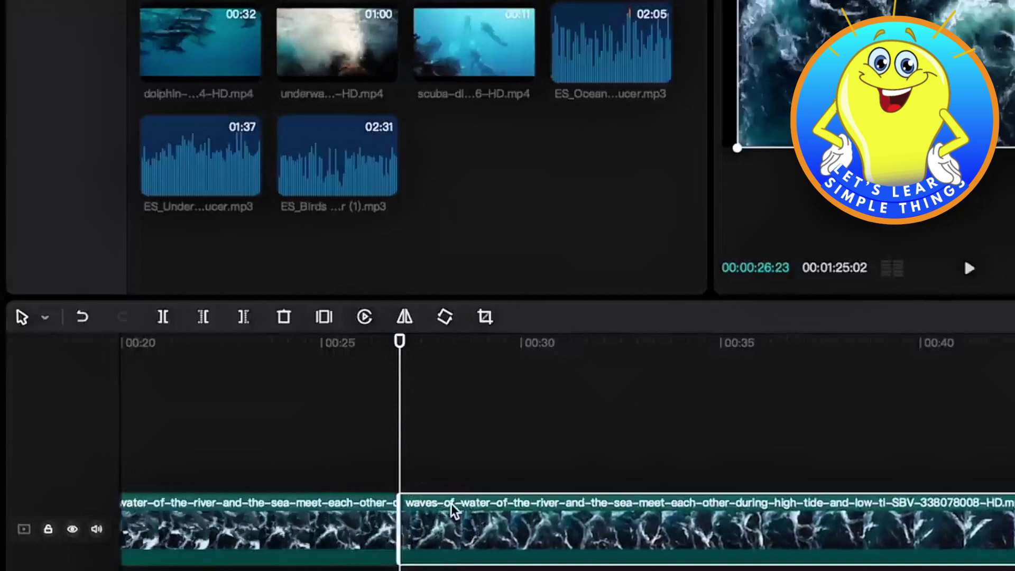
key("super+z")
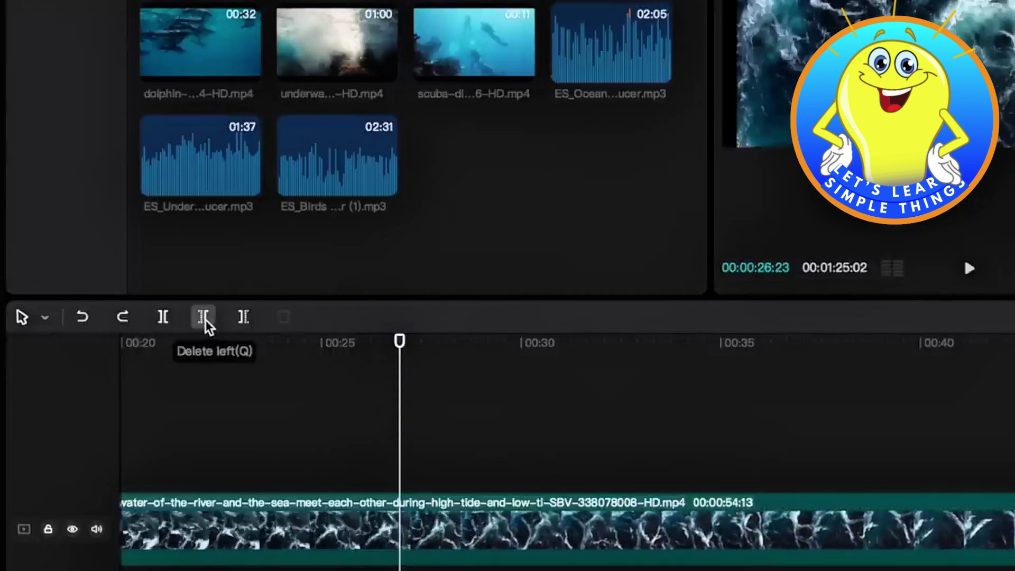
Step: Scrub through the waves-of-water clip to 00:00:36:02 and play it back briefly
scroll(339, 516, "down", 3)
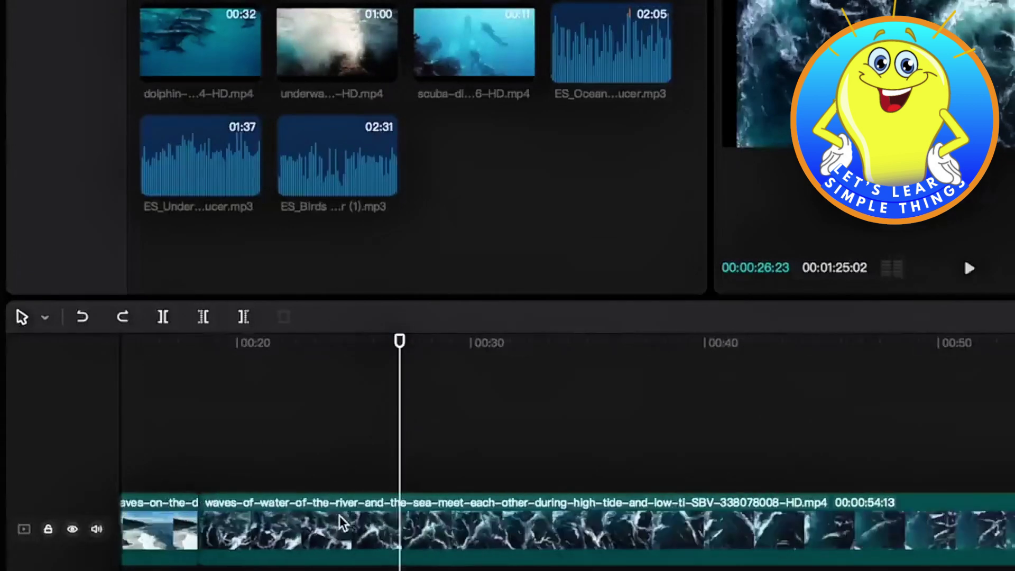
left_click_drag(399, 343, 254, 365)
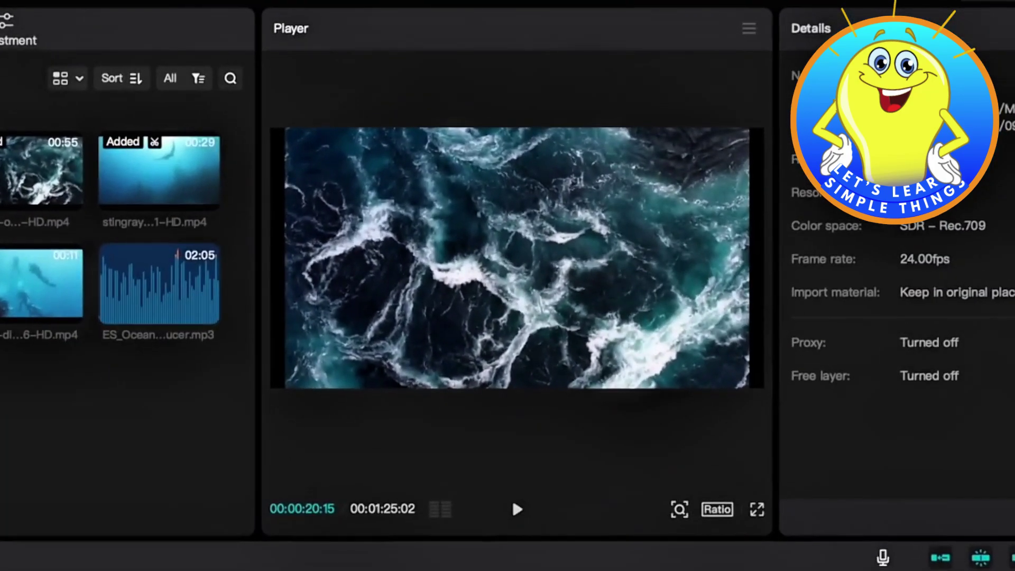
key("space")
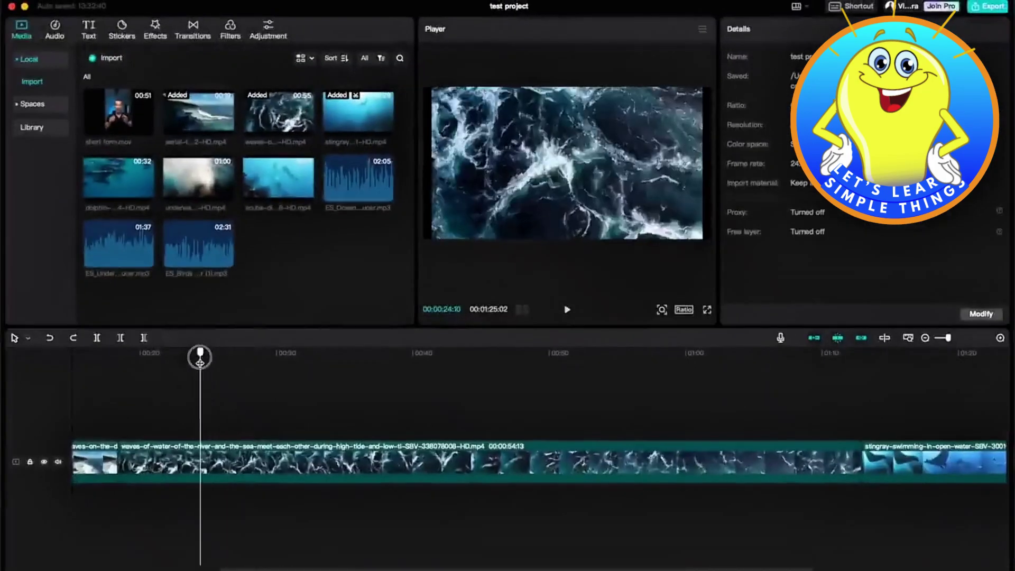
left_click_drag(199, 361, 359, 364)
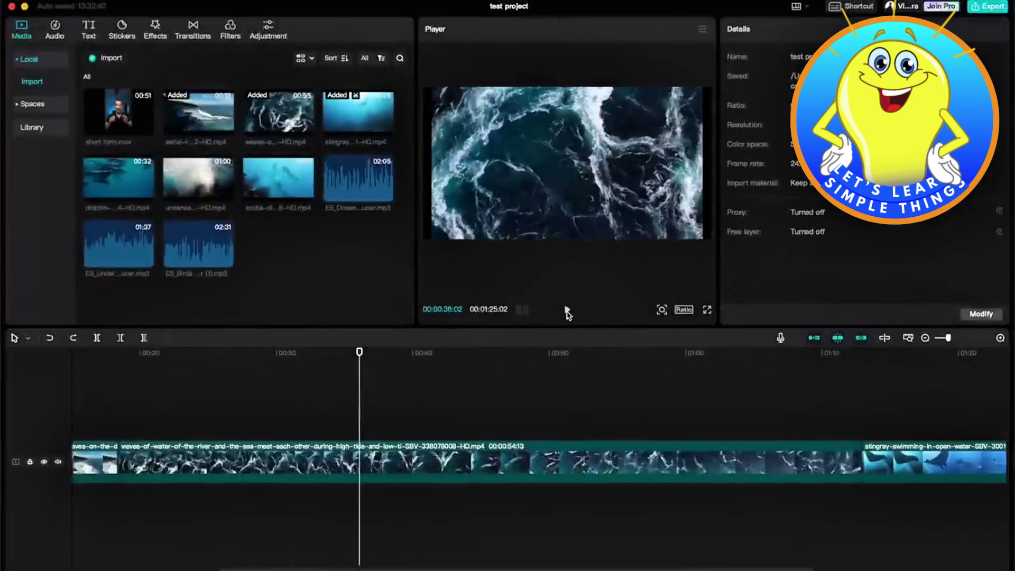
left_click(567, 311)
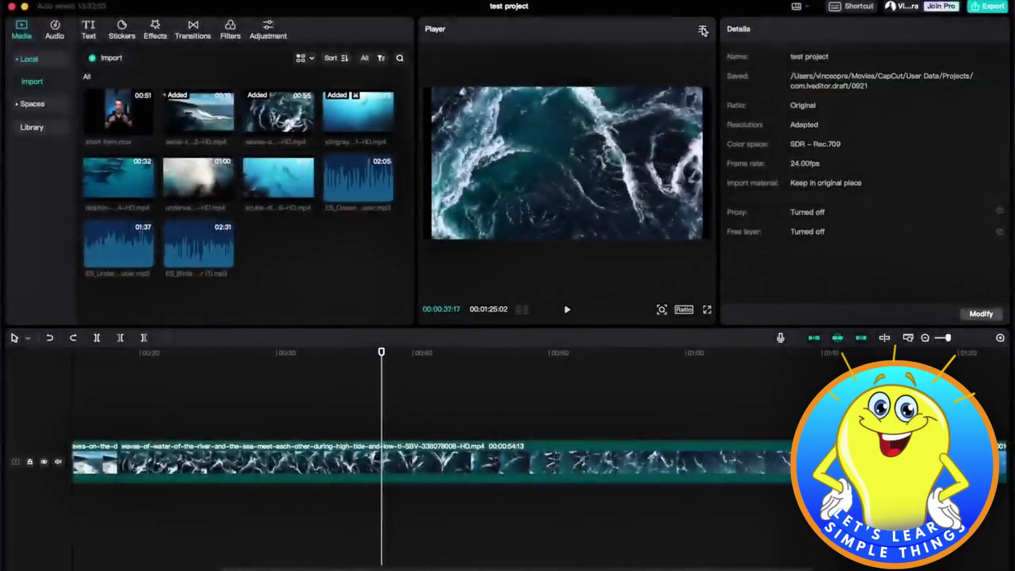
Step: Turn on the color oscilloscope, scrub to 00:00:25:23 to view the scopes, and turn it off
left_click(702, 31)
mouse_move(687, 51)
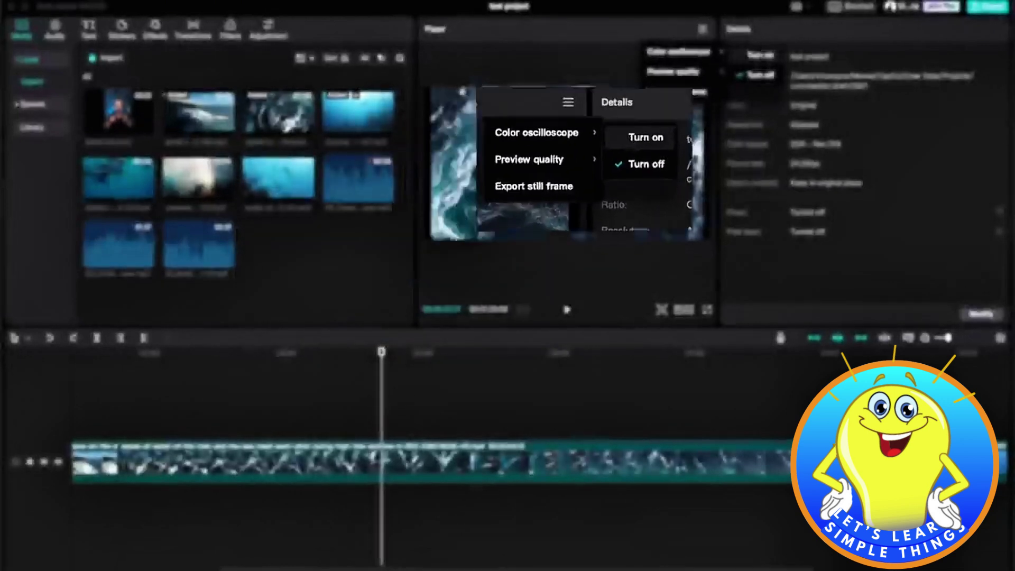
left_click(759, 54)
left_click_drag(381, 352, 221, 352)
left_click(701, 30)
mouse_move(678, 52)
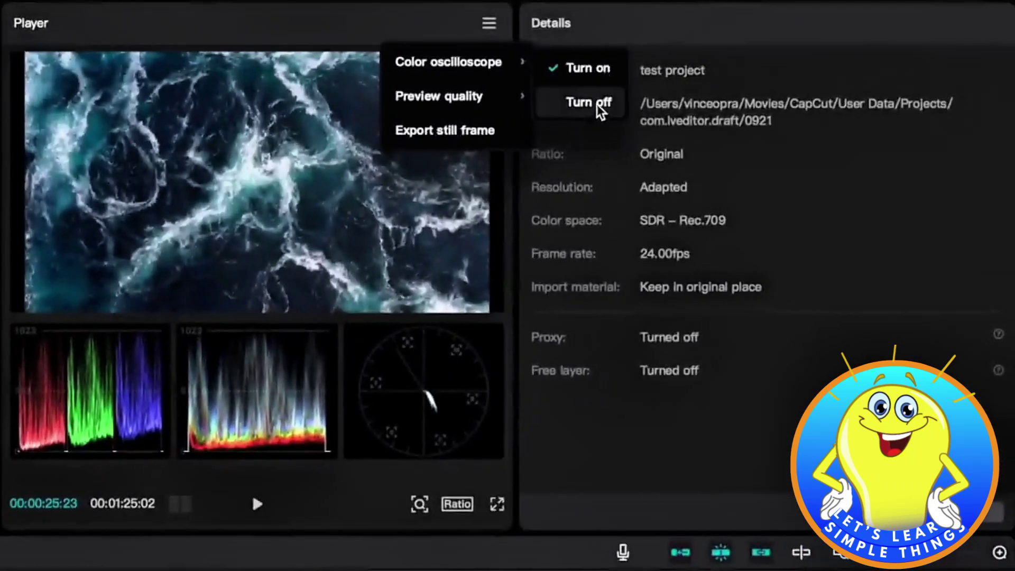
left_click(600, 108)
Step: Review the player's preview quality and still frame export options, and view the video in full screen
left_click(487, 24)
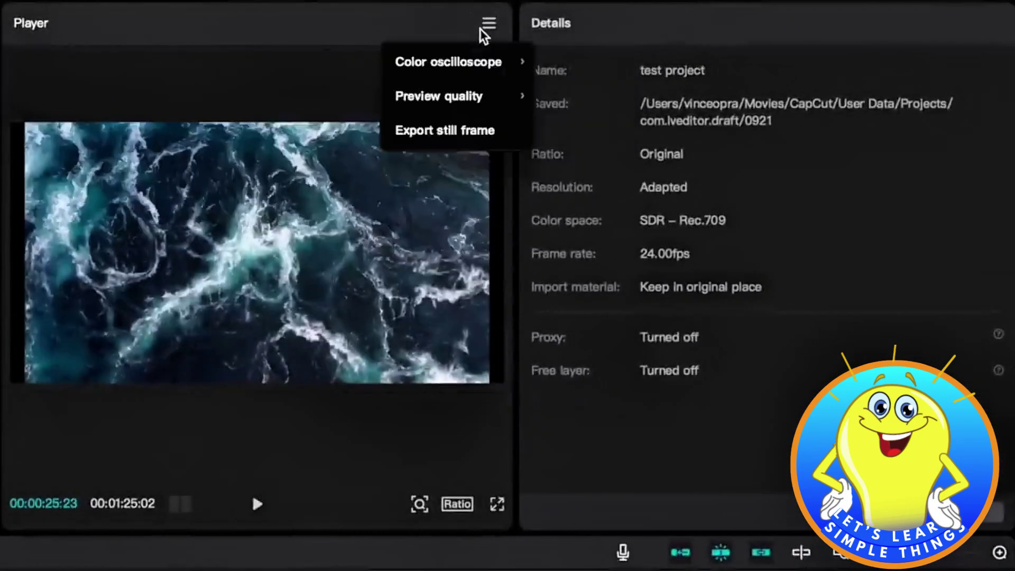
mouse_move(478, 109)
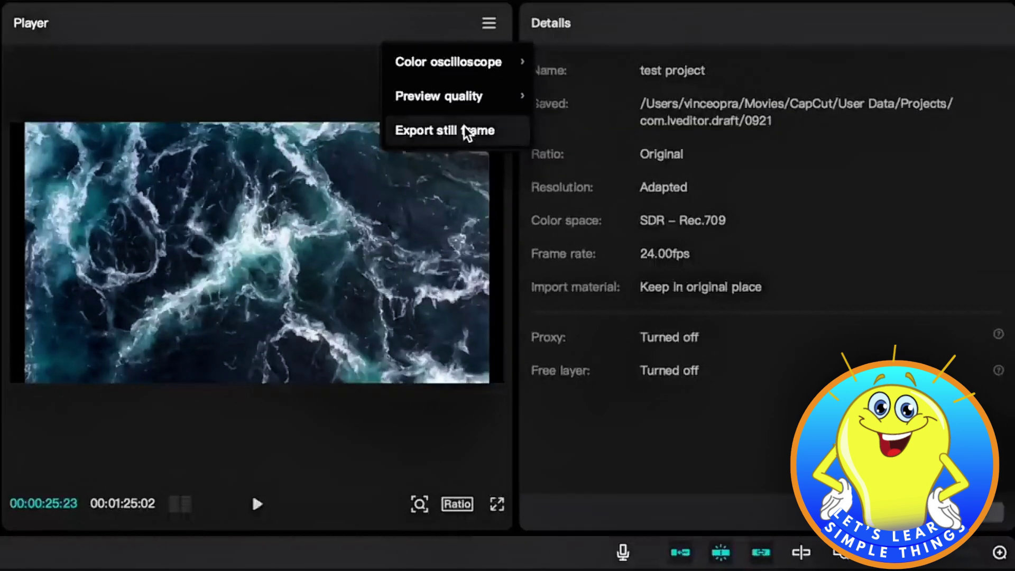
left_click(151, 283)
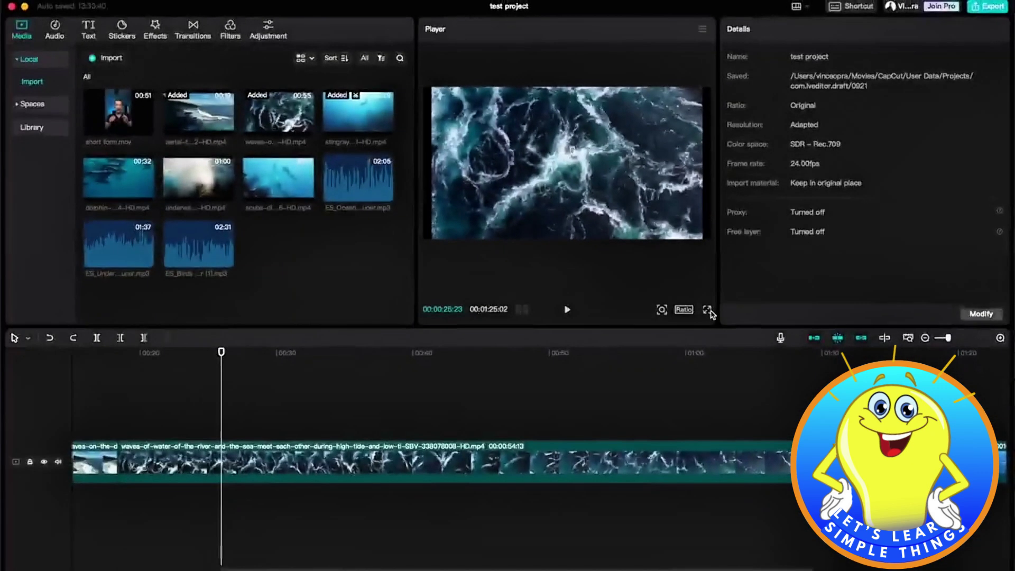
left_click(707, 311)
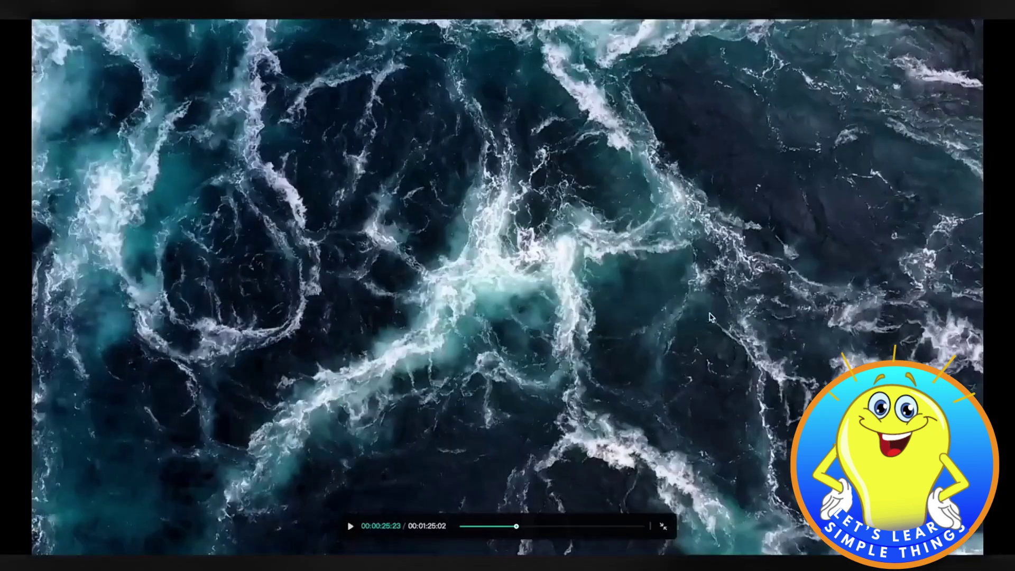
left_click(662, 527)
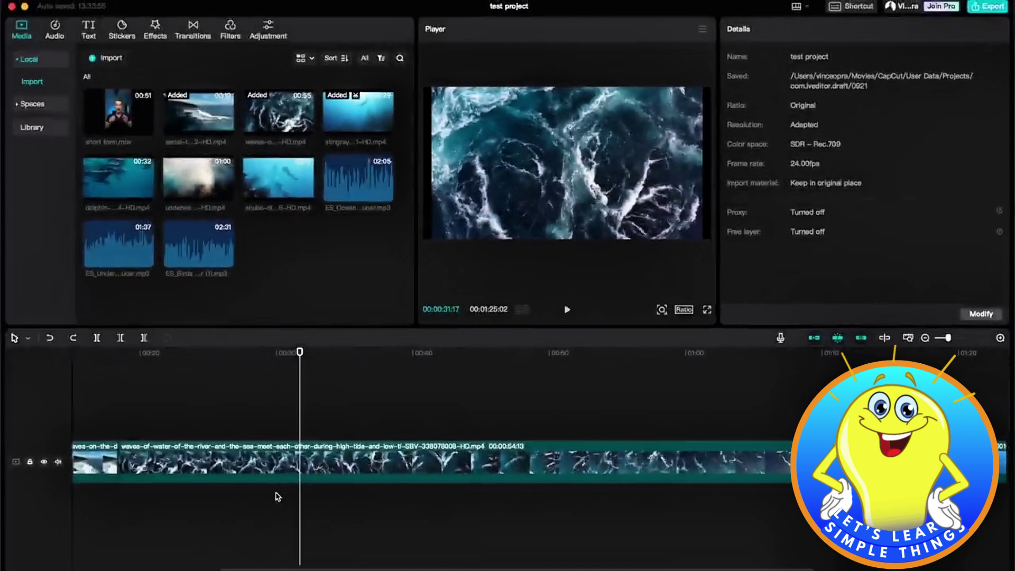
Step: Select the waves-of-water clip on the timeline, and look at the Spaces media before returning to the local media
left_click(327, 464)
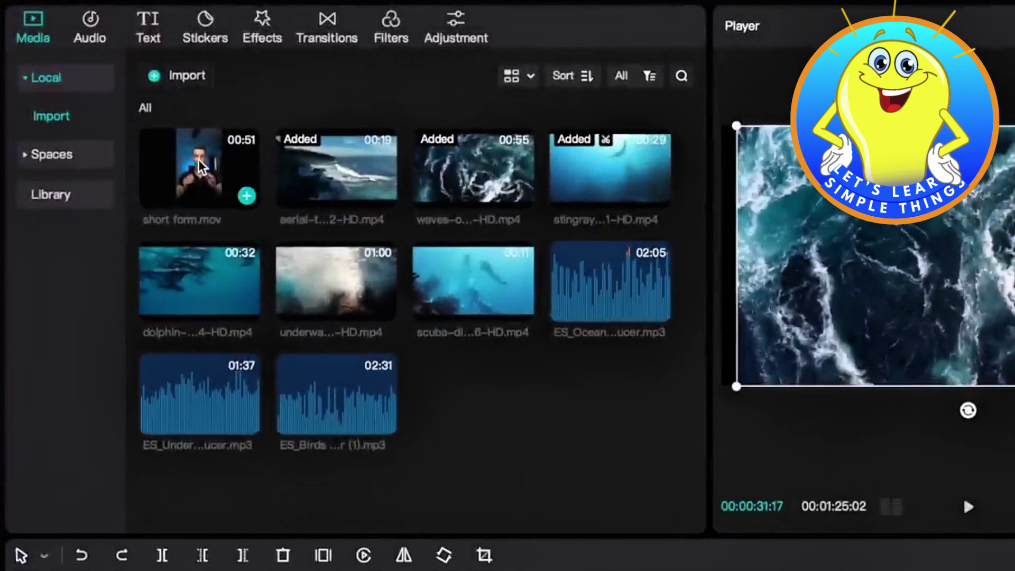
left_click(25, 158)
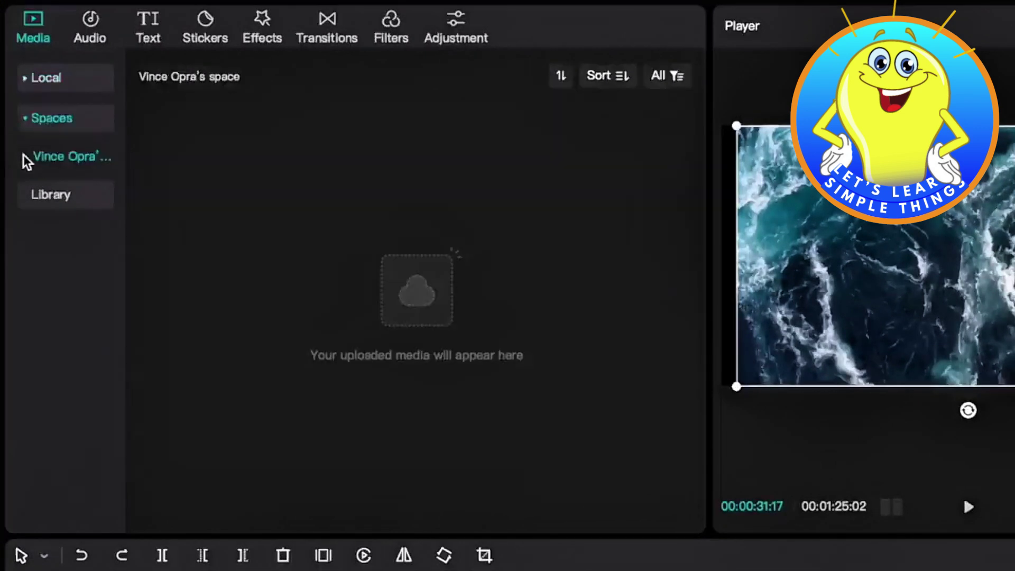
left_click(21, 118)
left_click(72, 68)
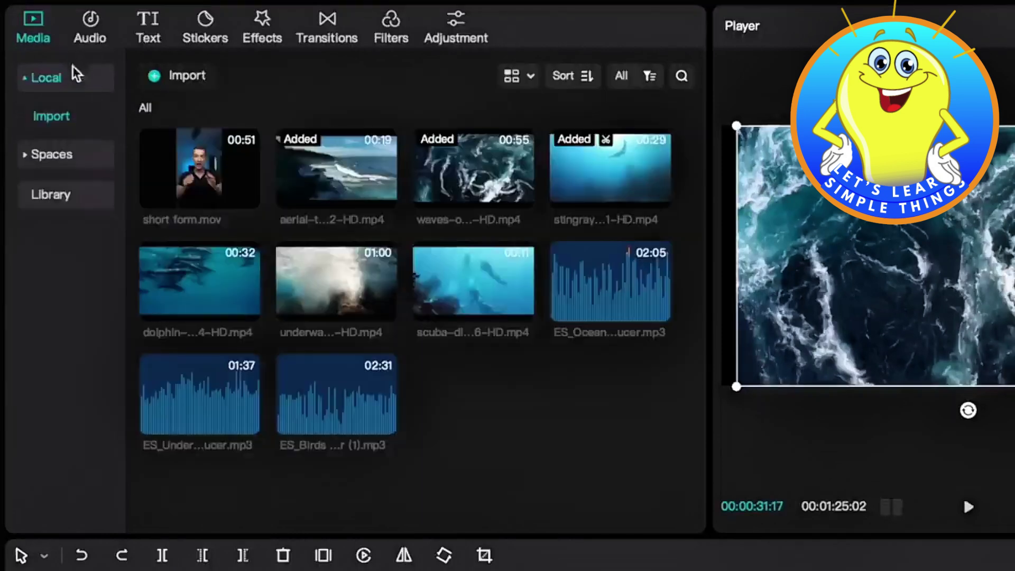
Step: Browse the audio, text, sticker, effect, transition and filter libraries
left_click(91, 22)
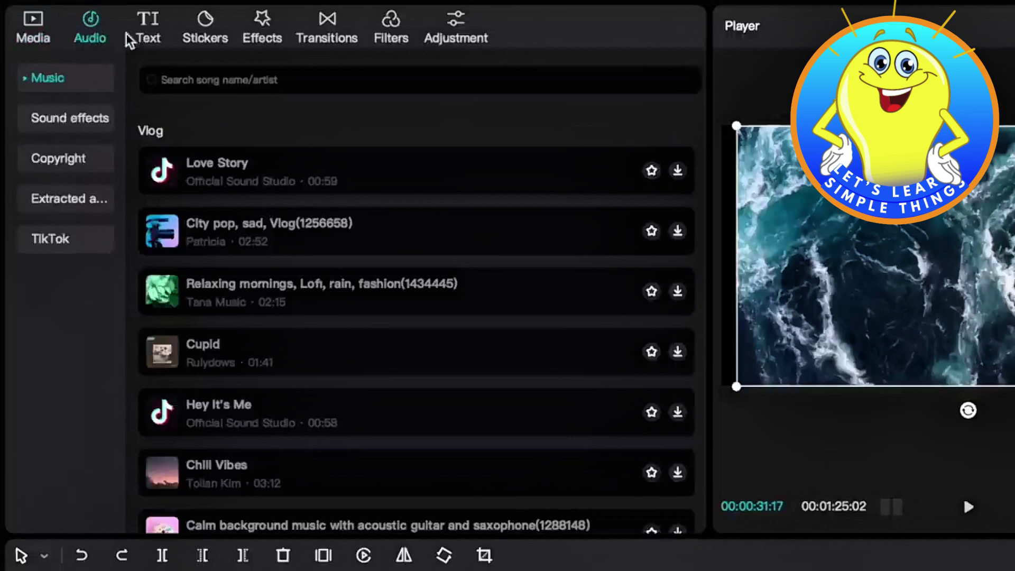
left_click(144, 35)
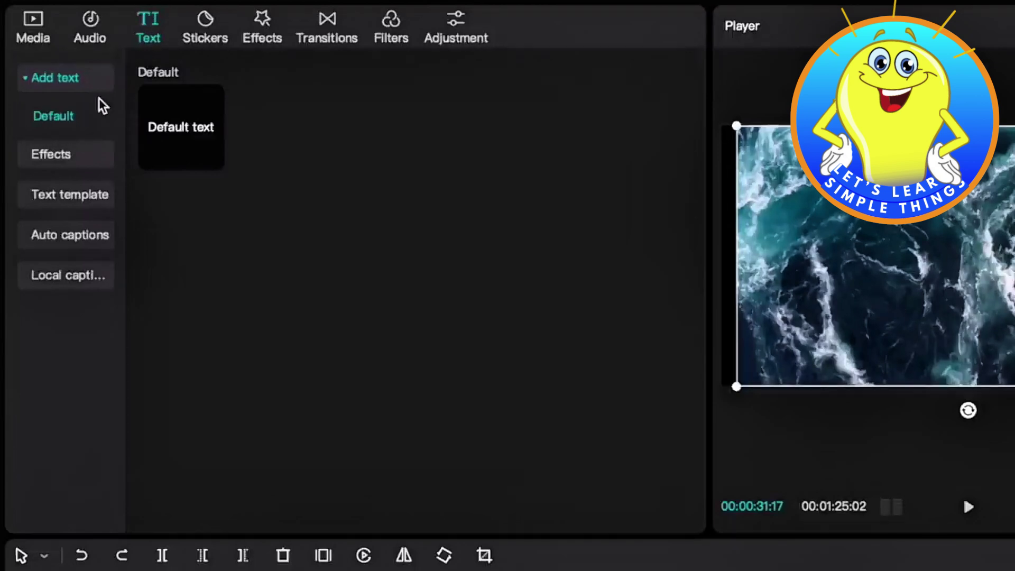
left_click(212, 33)
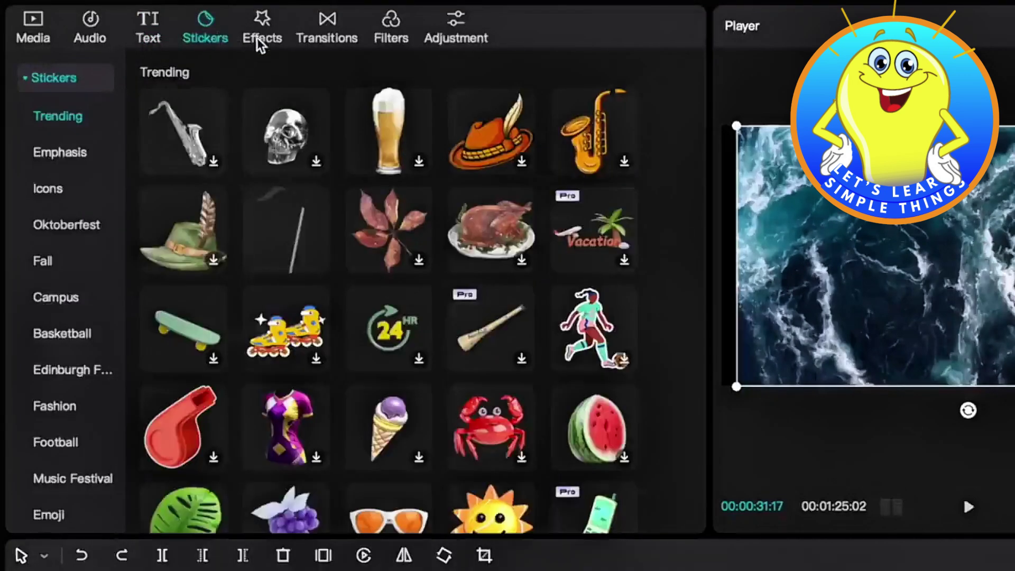
left_click(265, 25)
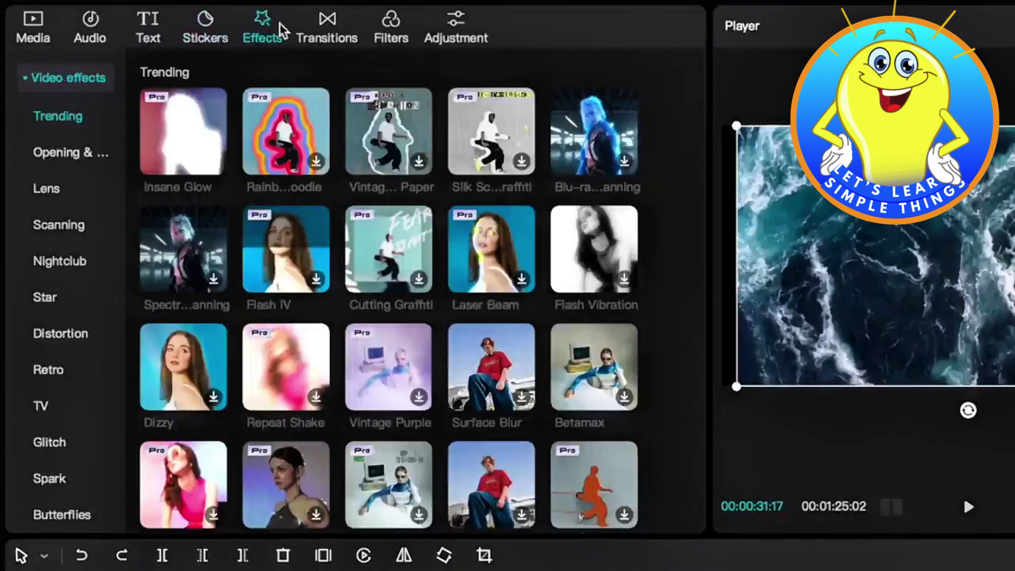
left_click(335, 29)
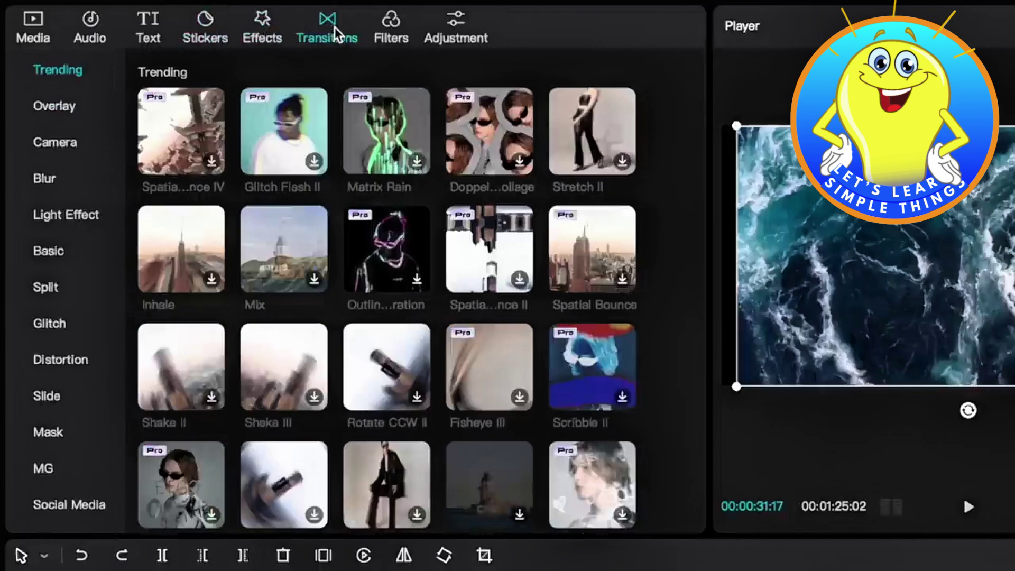
left_click(387, 23)
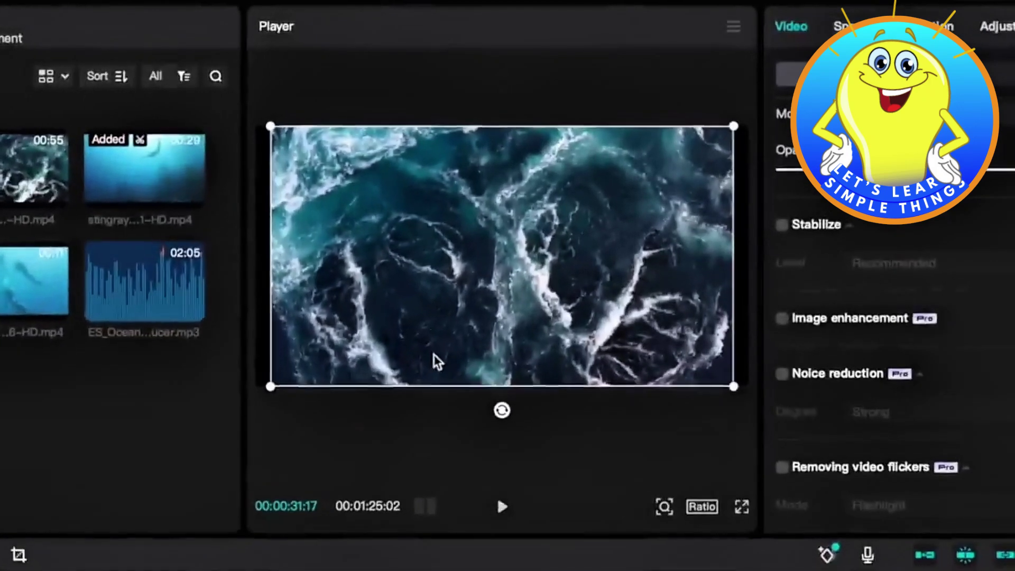
Step: Widen the player area and enlarge the waves-of-water clip to 106% scale in the preview
left_click_drag(244, 270, 96, 279)
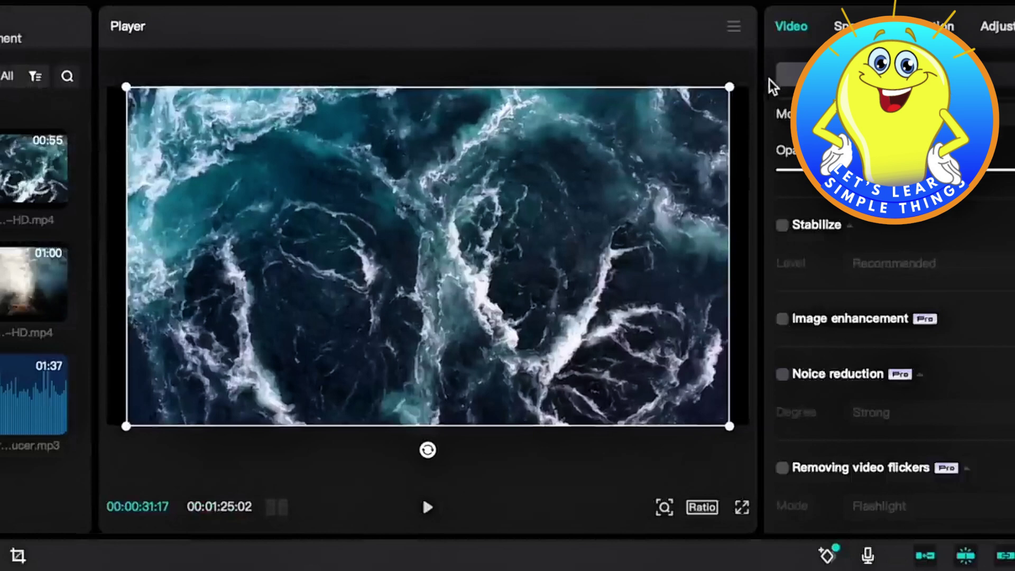
left_click_drag(126, 87, 114, 73)
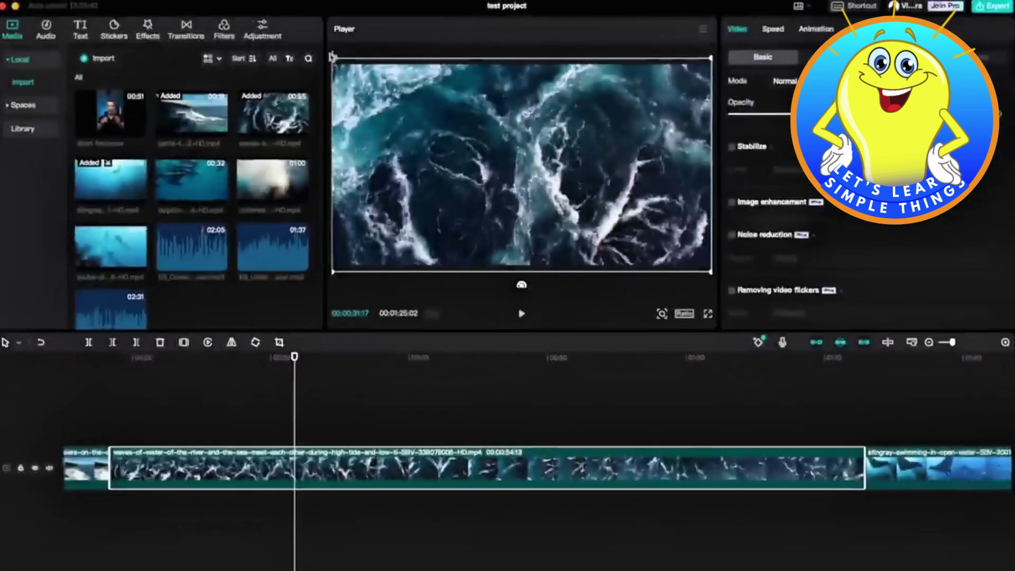
scroll(864, 193, "up", 5)
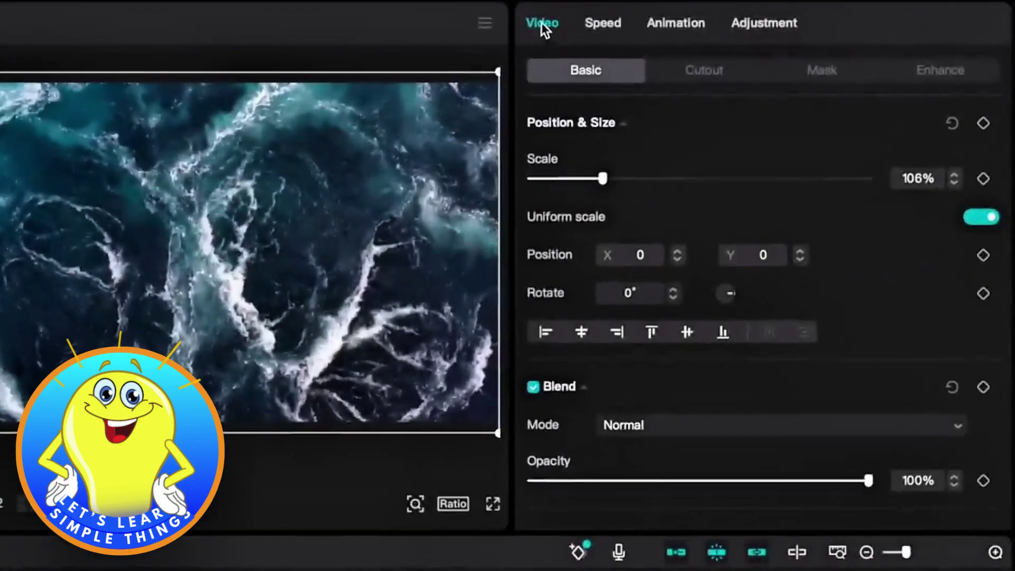
Step: Set the waves-of-water clip's scale to 75% and its X position to 160
left_click(600, 180)
left_click_drag(603, 182, 582, 178)
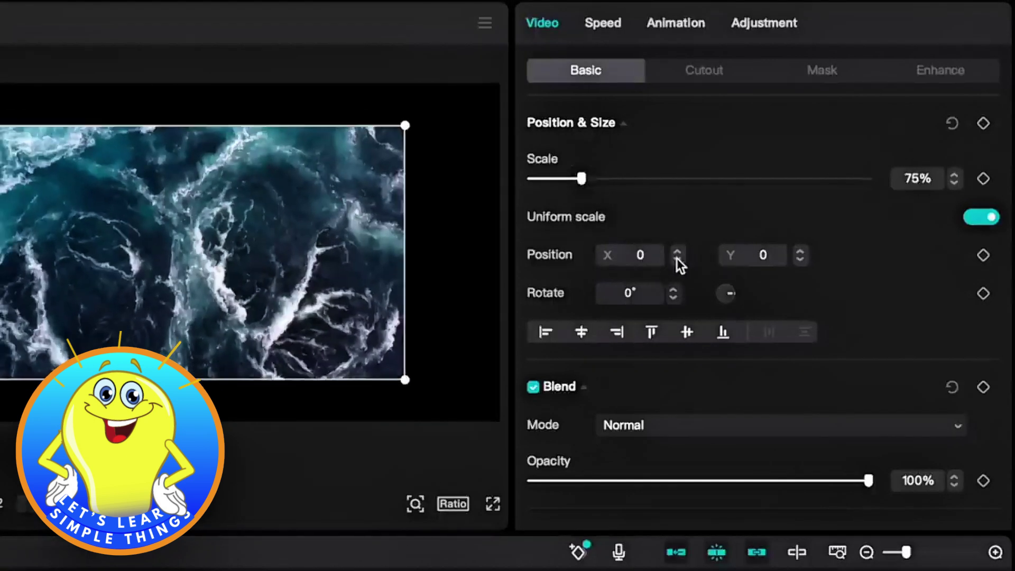
key("BackSpace")
type("1")
type("60")
key("Return")
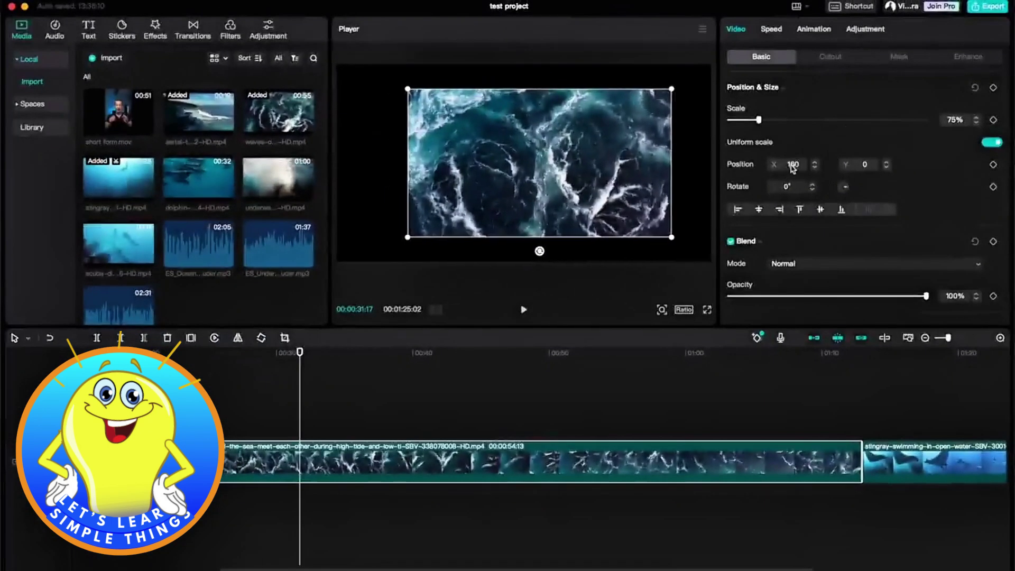
Step: Center the waves-of-water clip in the preview at position X 0, Y 0 and enlarge it to 109% scale
scroll(775, 157, "down", 1)
scroll(775, 157, "up", 1)
left_click_drag(560, 141, 467, 144)
left_click_drag(599, 211, 712, 261)
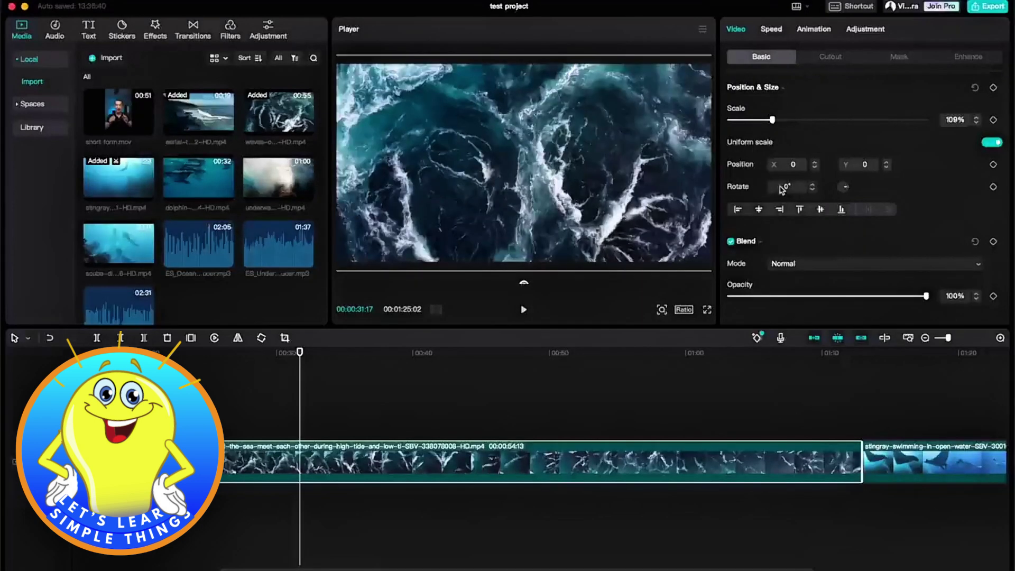
Step: Try rotating the waves-of-water clip to 90°
scroll(788, 185, "down", 1)
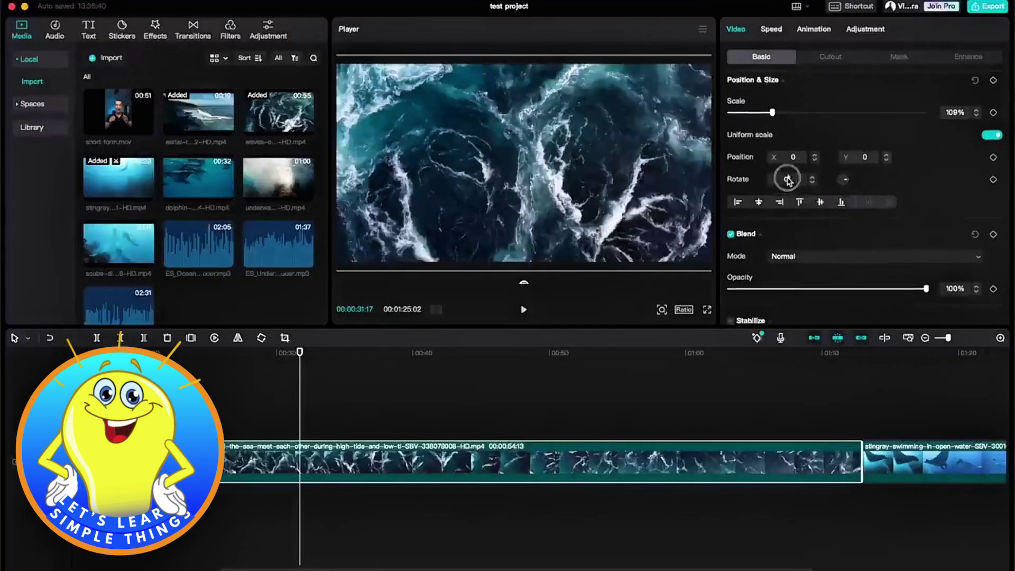
left_click(788, 182)
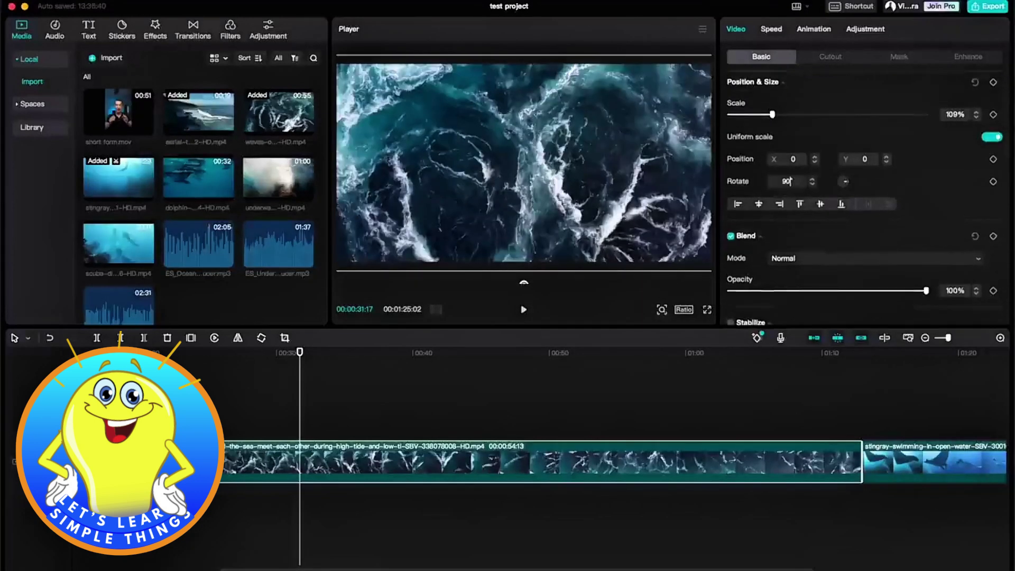
key("Return")
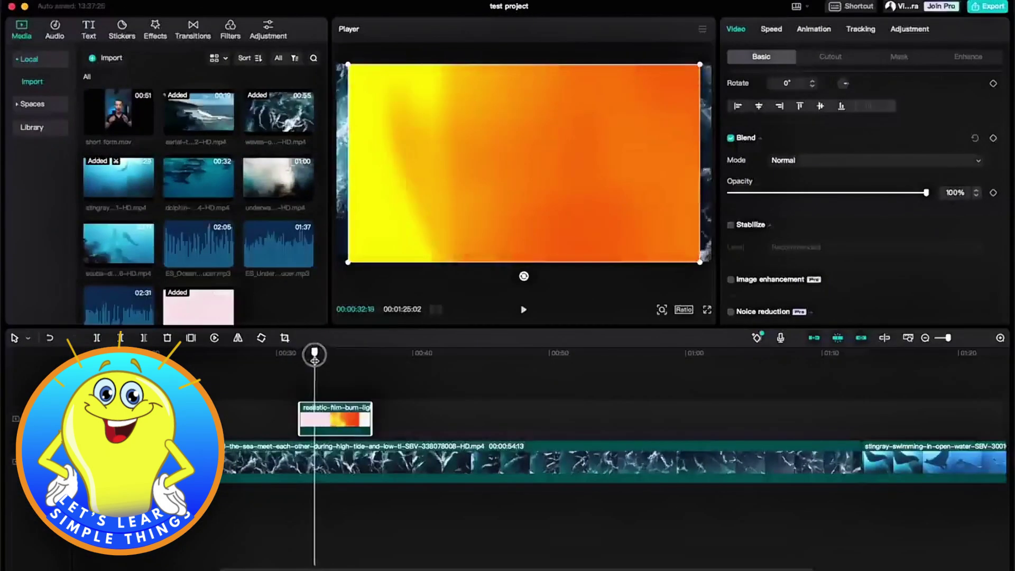
Step: Try the Overlay blend mode on the film-burn clip with the playhead at 00:00:32:22
left_click_drag(314, 357, 317, 370)
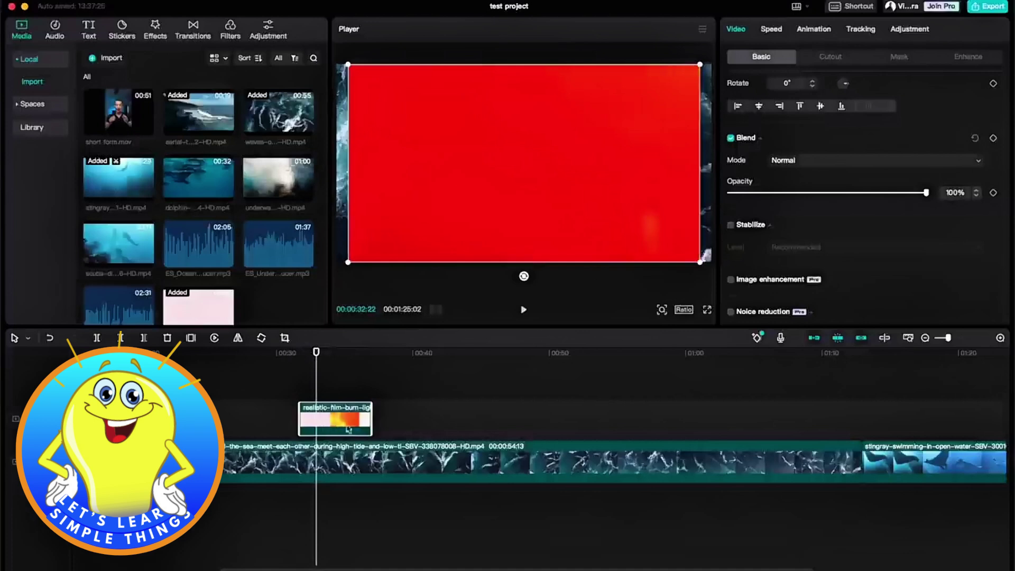
left_click(798, 160)
left_click(821, 300)
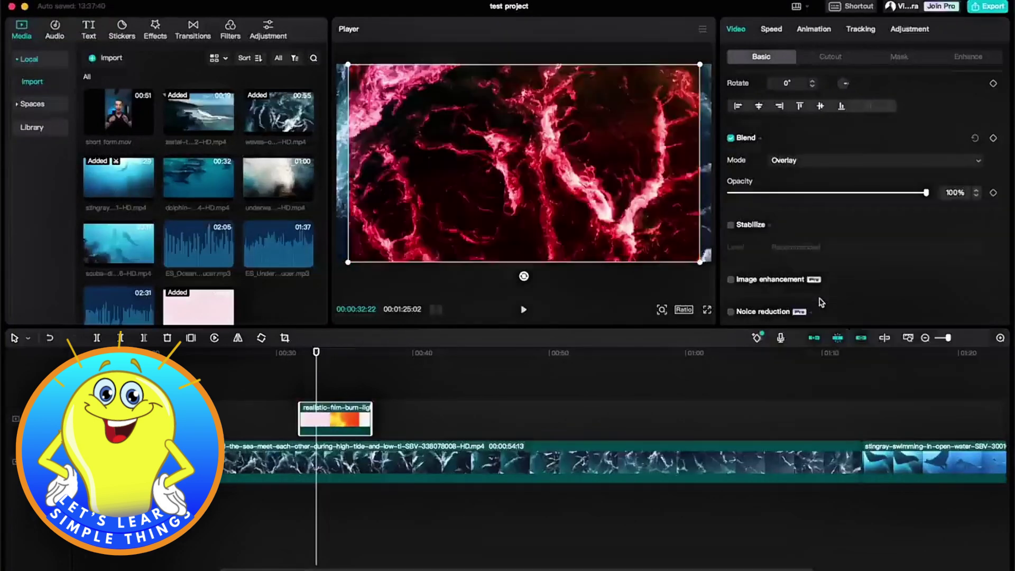
Step: Move the playhead to 00:00:34:06 and set the film-burn clip's blend mode to Screen
left_click_drag(316, 352, 335, 370)
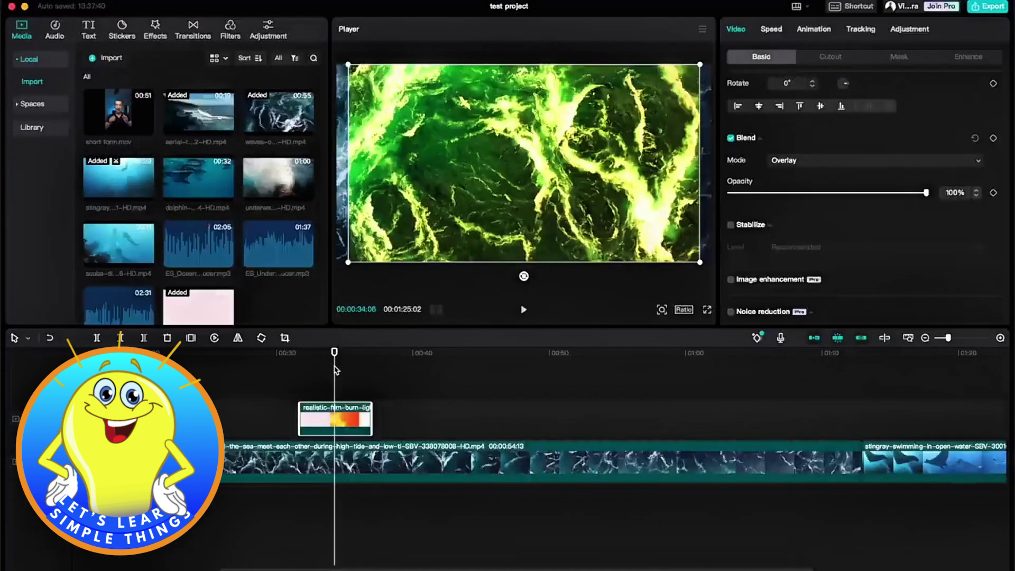
left_click(792, 161)
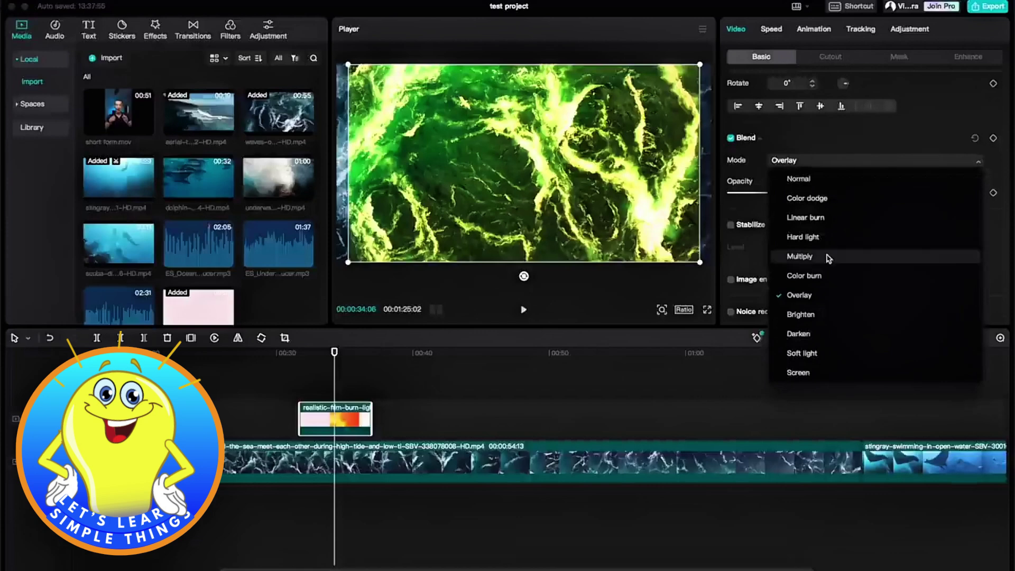
left_click(798, 373)
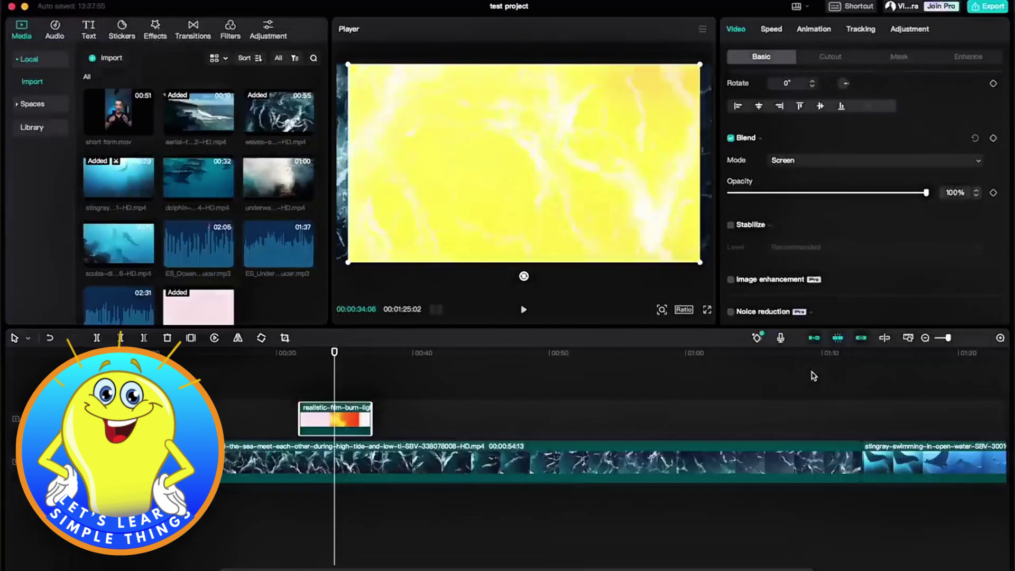
Step: Enlarge the film-burn clip to fill the preview frame and play its Screen blend from 00:00:31:17
mouse_move(309, 351)
left_mouse_down()
mouse_move(290, 358)
mouse_move(299, 352)
left_mouse_up()
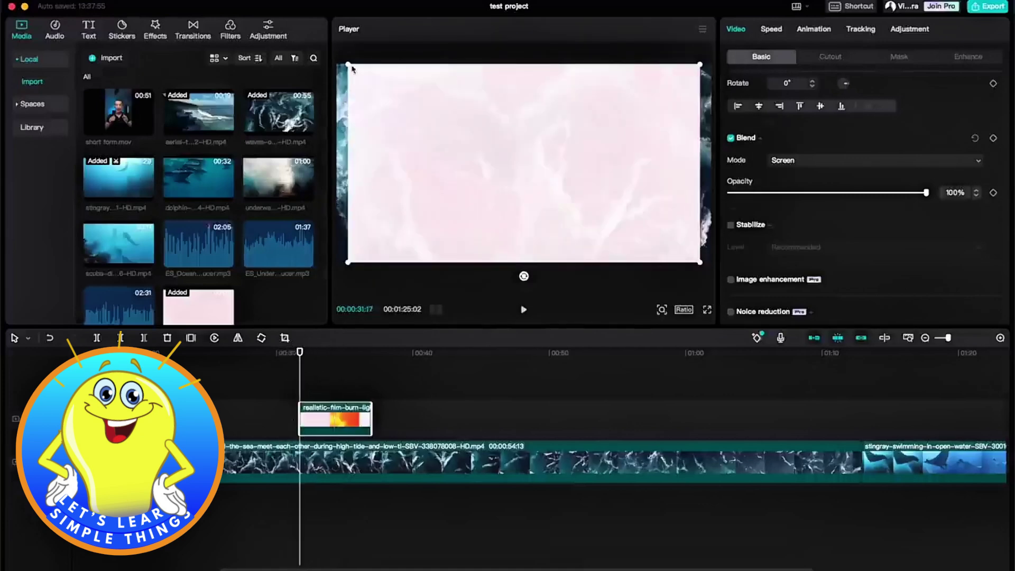
left_click_drag(351, 67, 332, 51)
key("space")
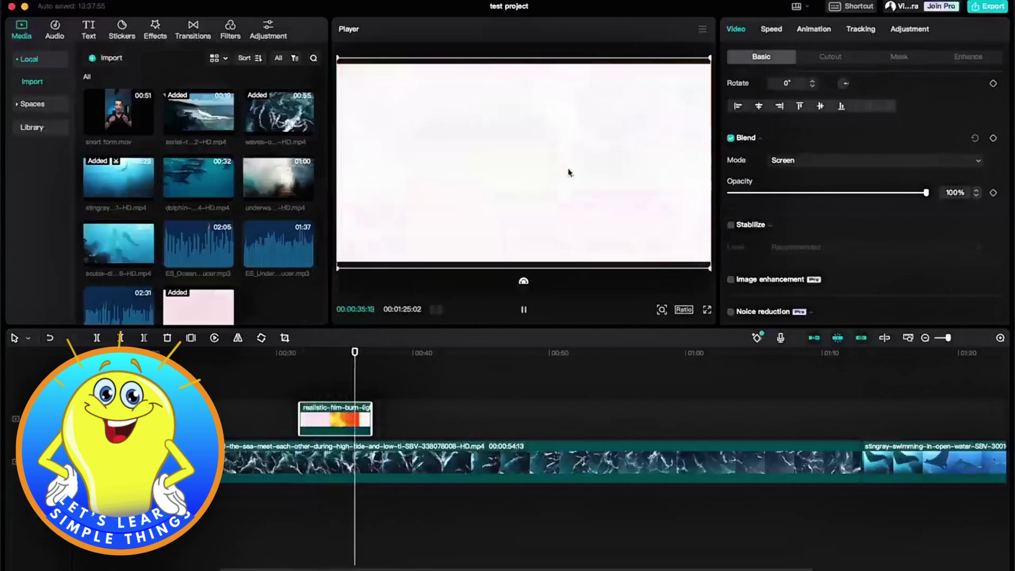
key("space")
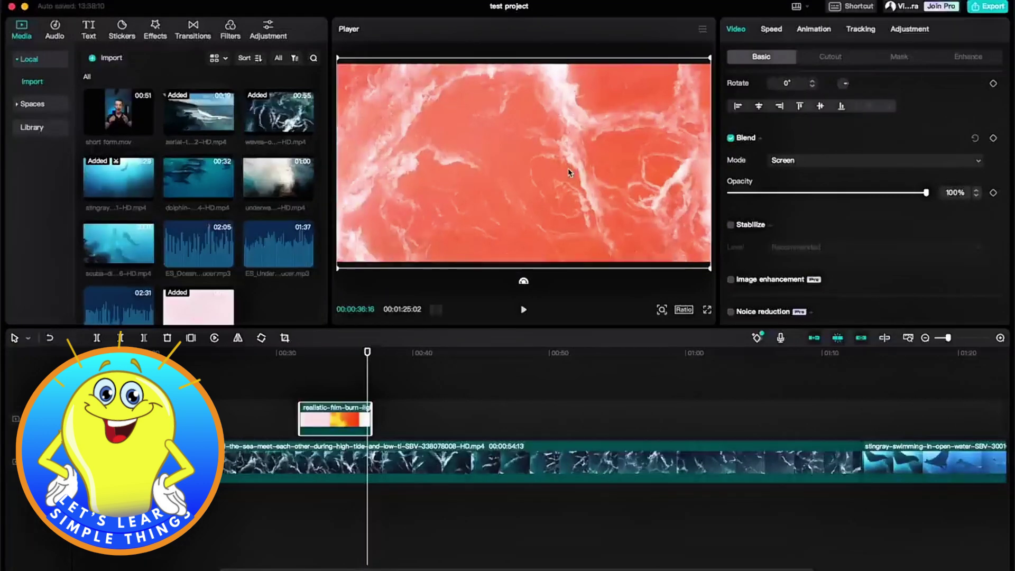
Step: Delete the film-burn clip from the timeline and play the stingray clip from near its start
key("Delete")
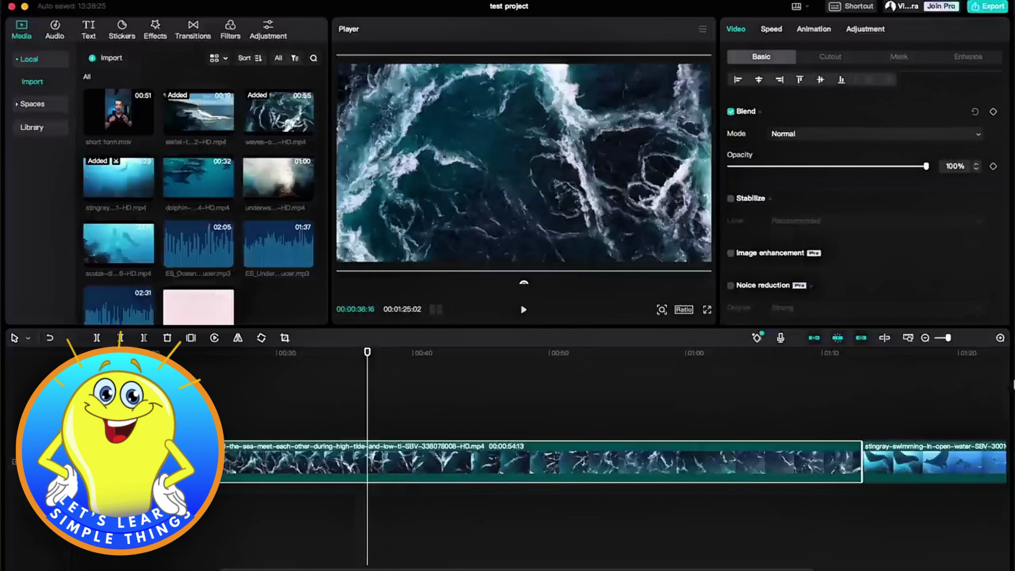
left_click(874, 372)
left_click(880, 351)
key("space")
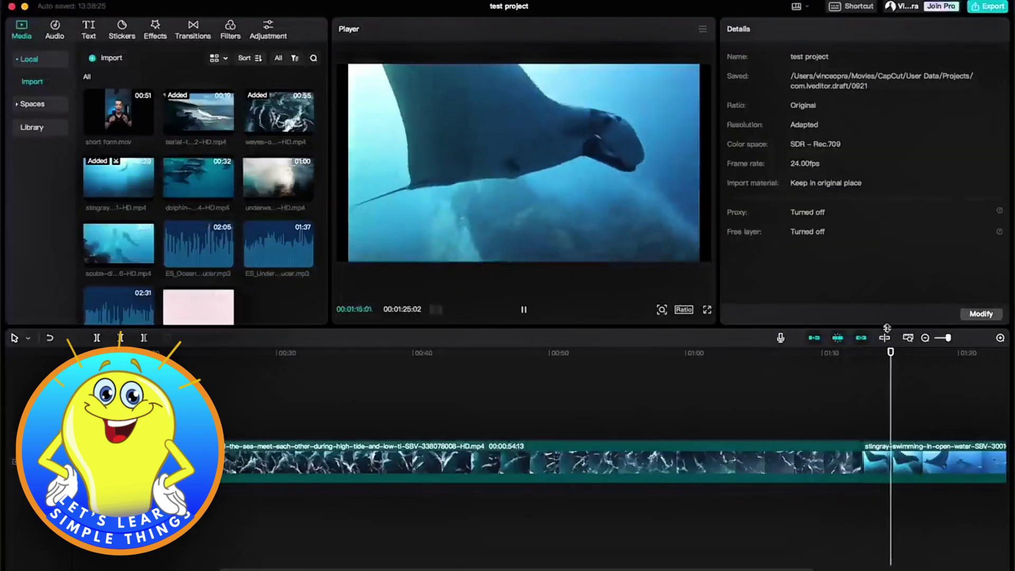
Step: Try stabilizing the stingray clip, check the available levels, and play it back with the Recommended level
left_click(927, 453)
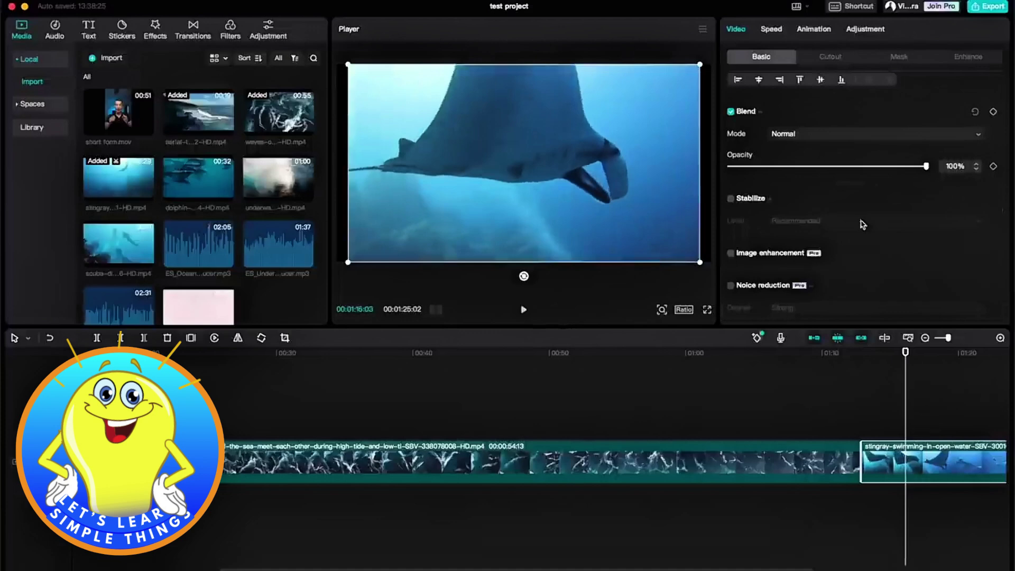
left_click(731, 200)
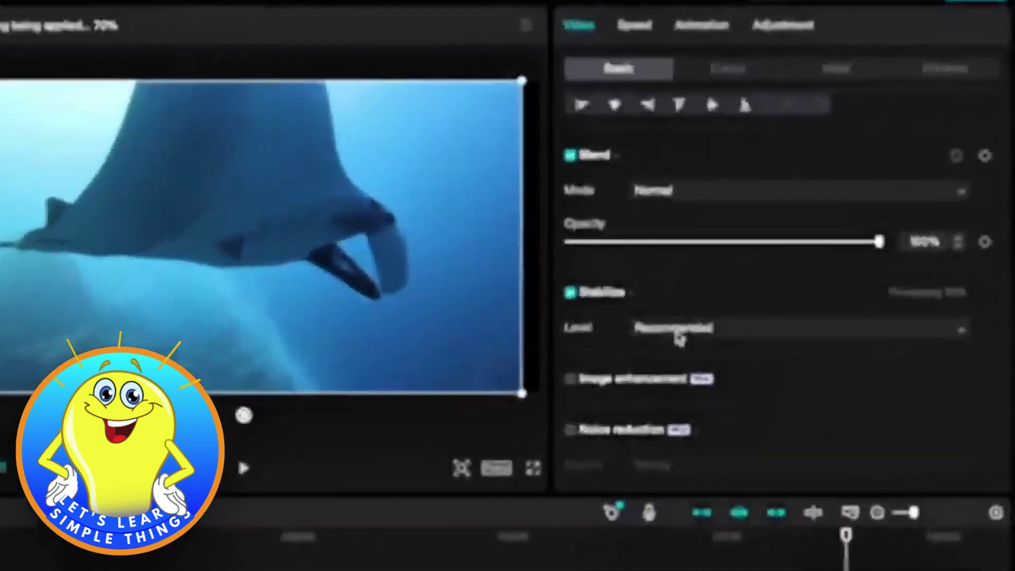
left_click(801, 220)
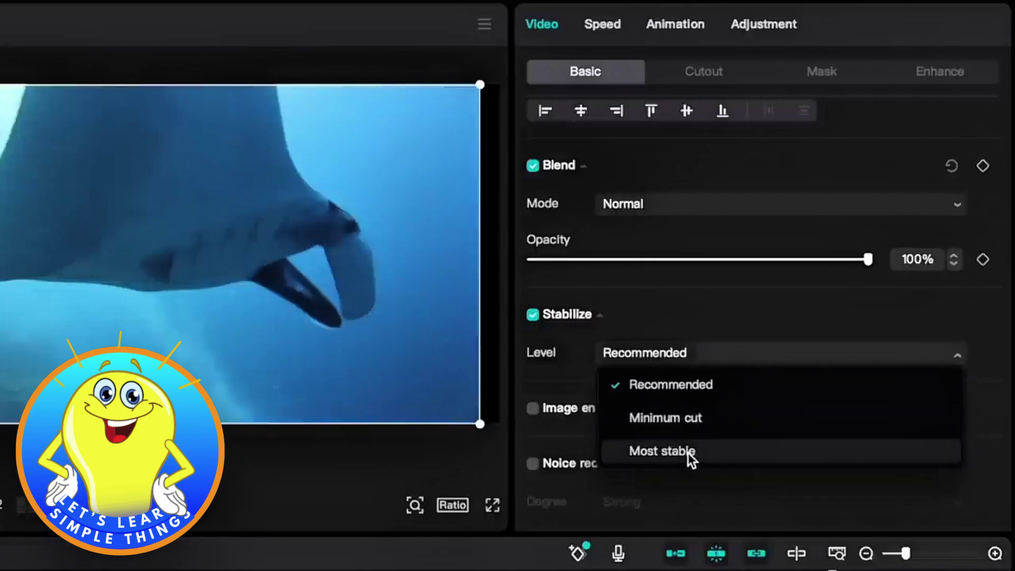
left_click_drag(317, 541, 798, 544)
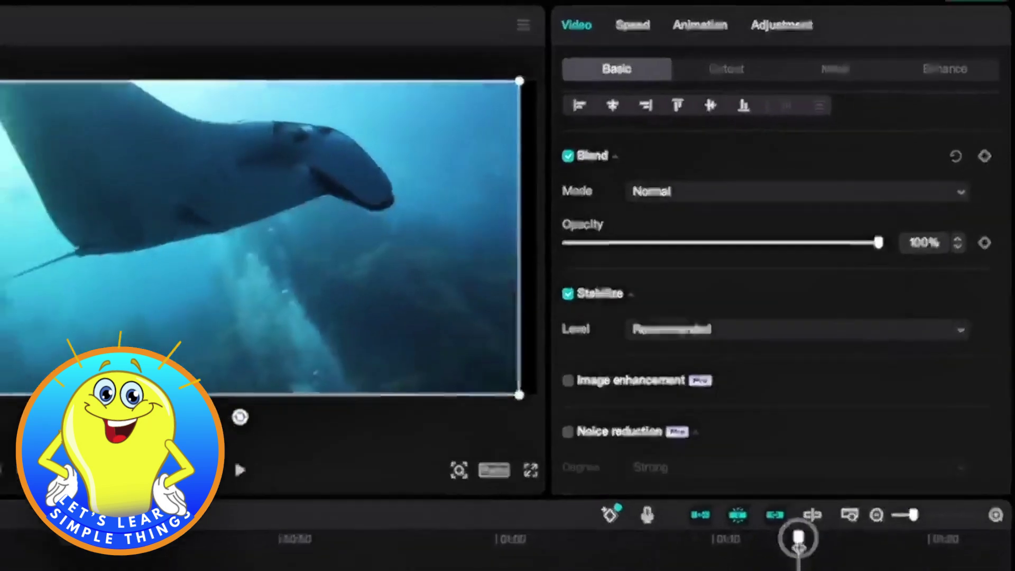
key("space")
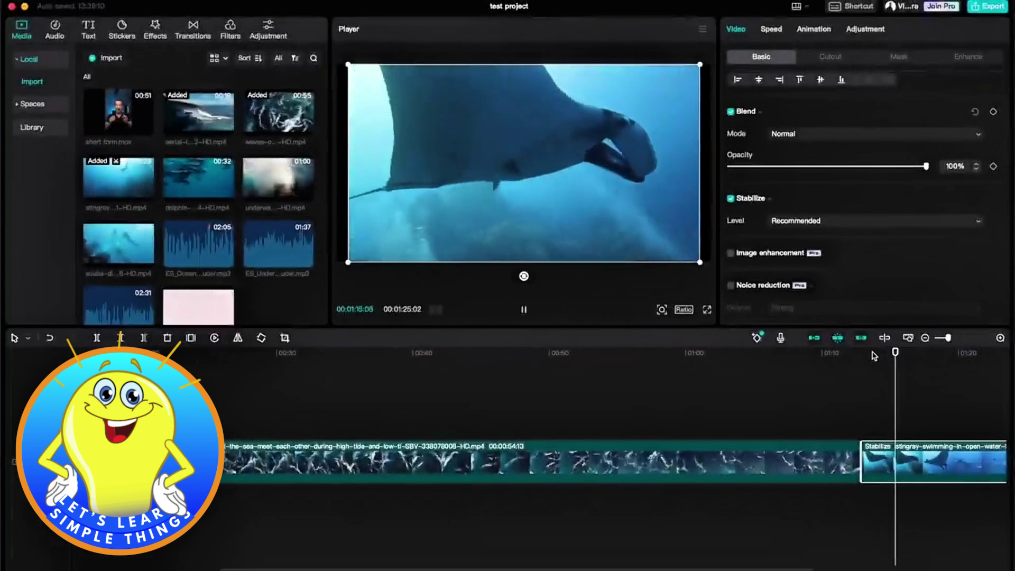
key("space")
Step: Turn off stabilization on the stingray clip and play its beginning for comparison
left_click(731, 199)
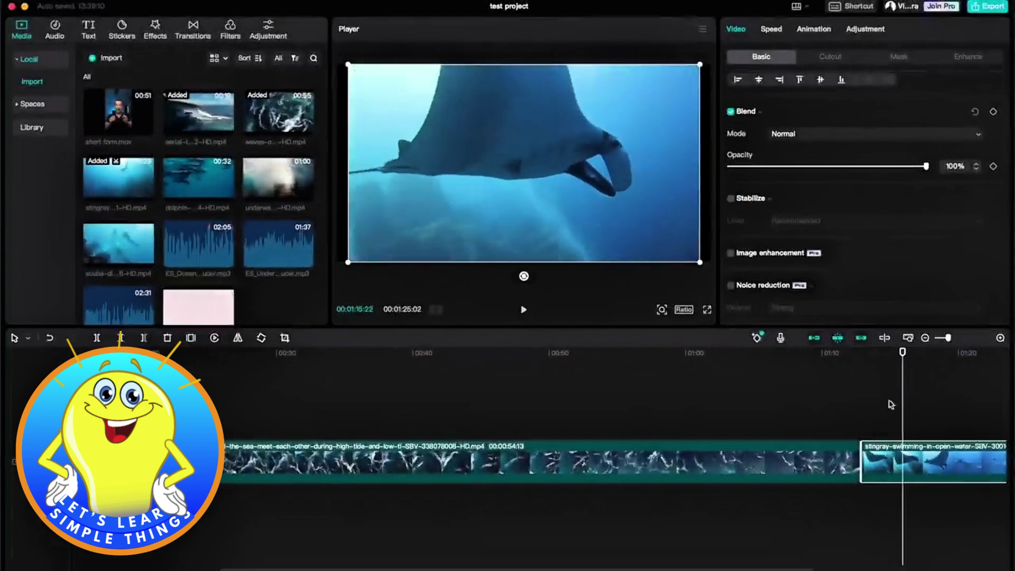
left_click(860, 357)
key("space")
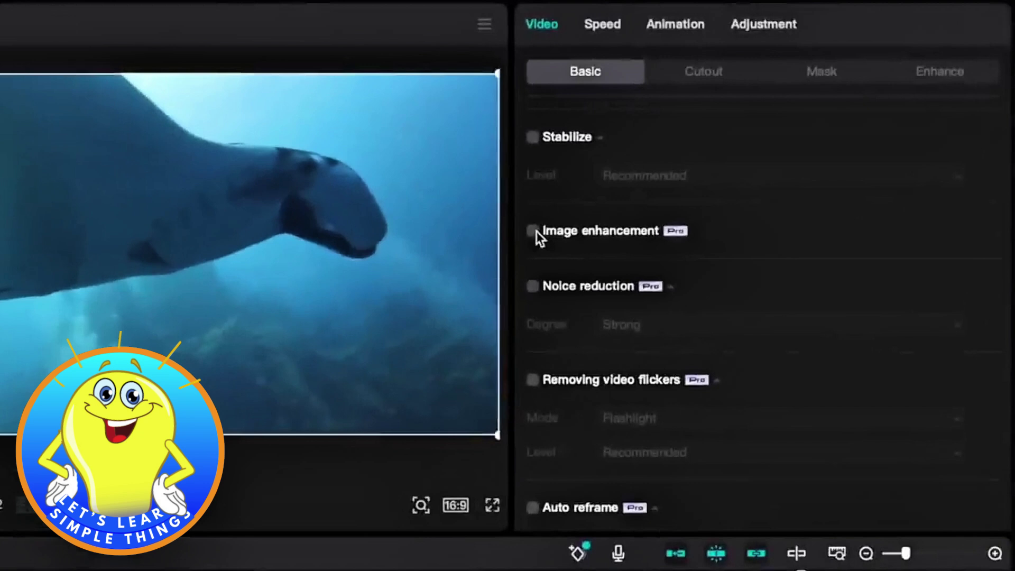
Step: Try image enhancement on the stingray clip, turn it off, and look through the remaining noise reduction, flicker, auto reframe and motion blur options
left_click(534, 231)
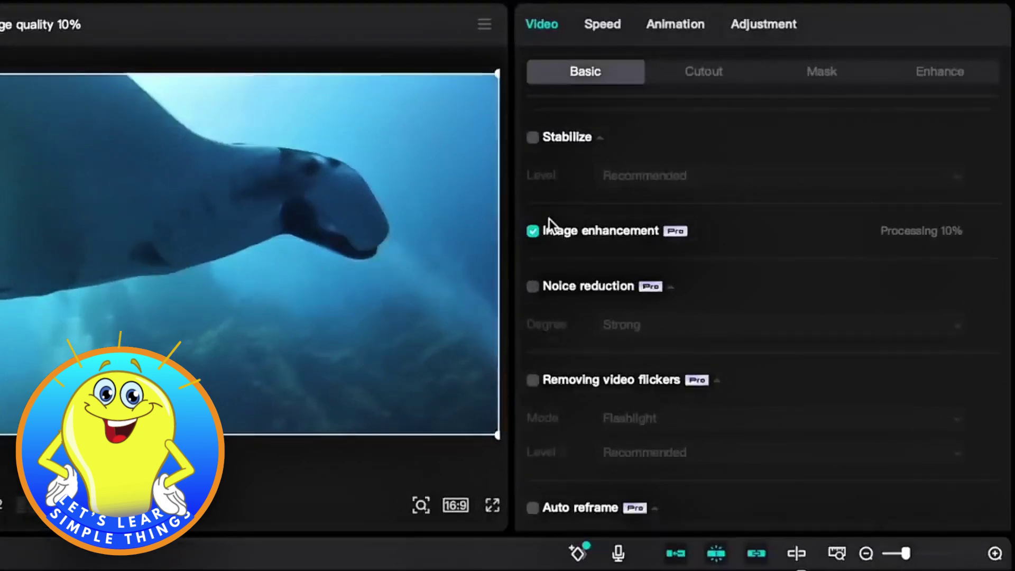
left_click(535, 231)
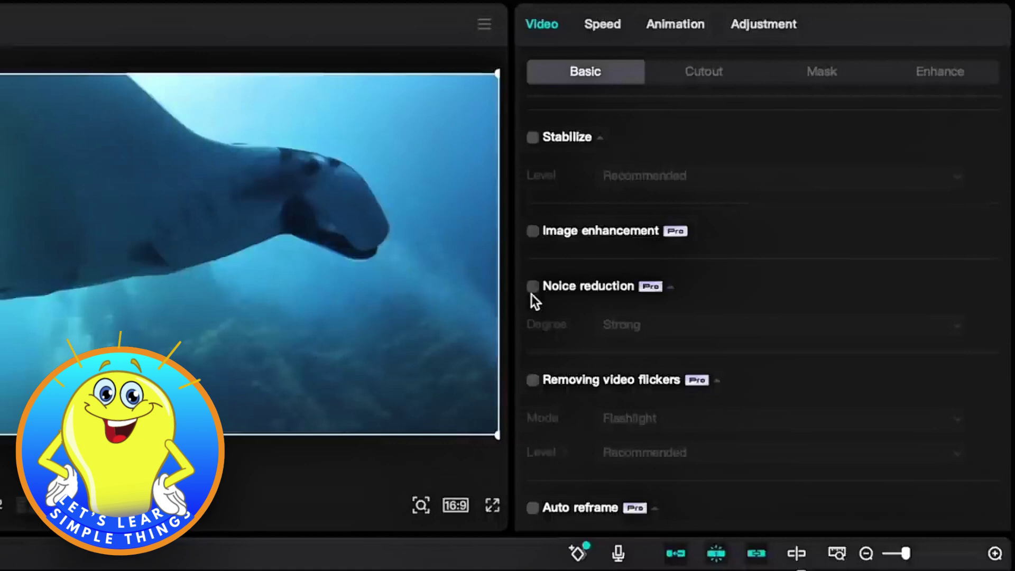
scroll(757, 418, "down", 3)
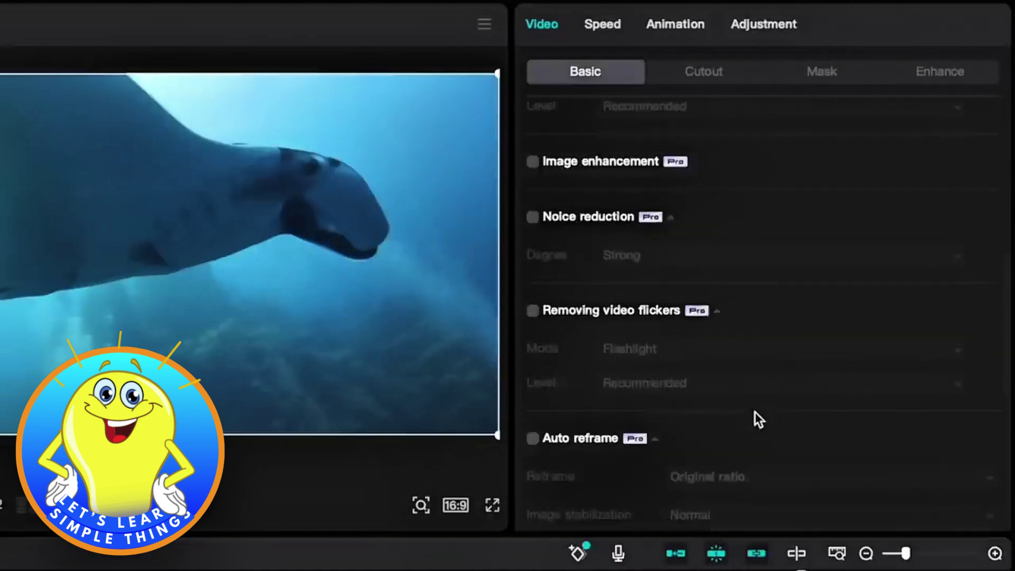
scroll(596, 323, "down", 5)
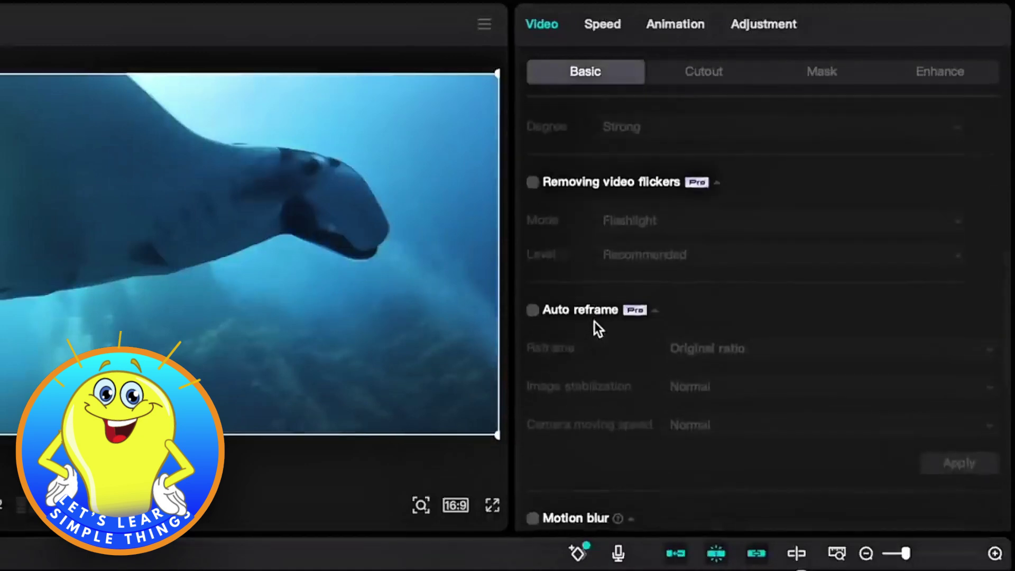
scroll(594, 323, "down", 5)
scroll(594, 325, "down", 5)
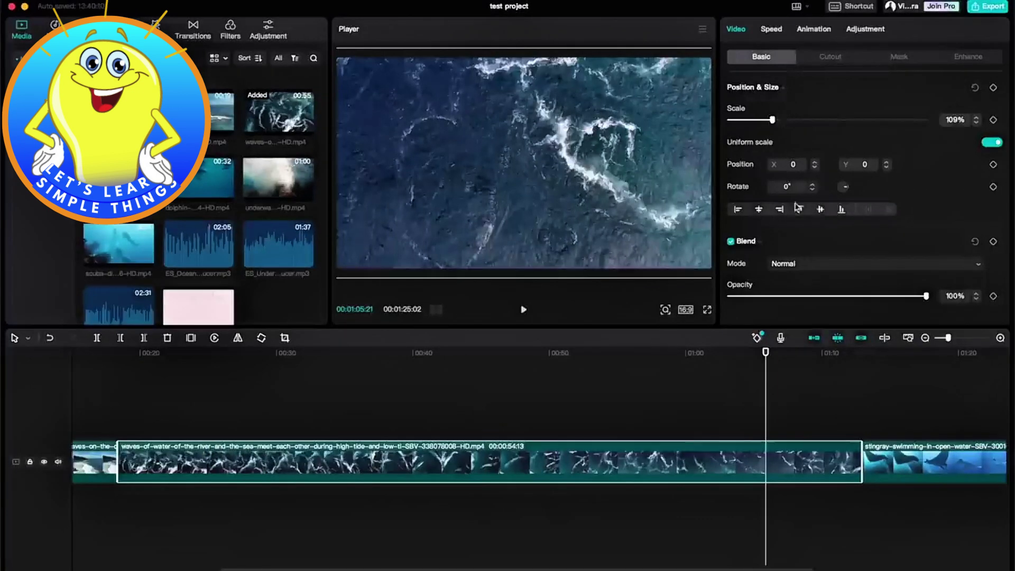
Step: Set the scale of the waves-of-water clip to 100%
left_click(772, 120)
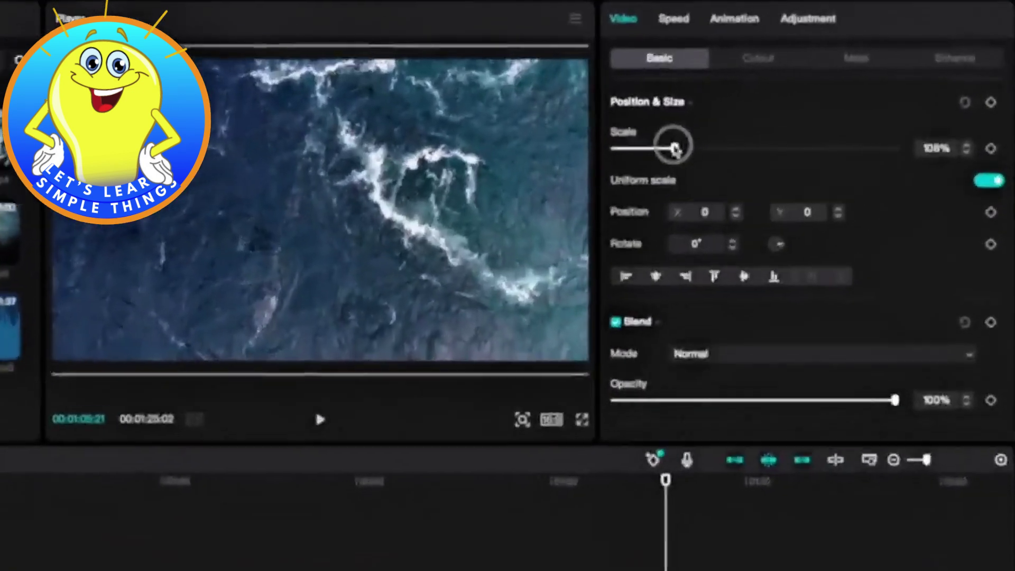
left_click(940, 147)
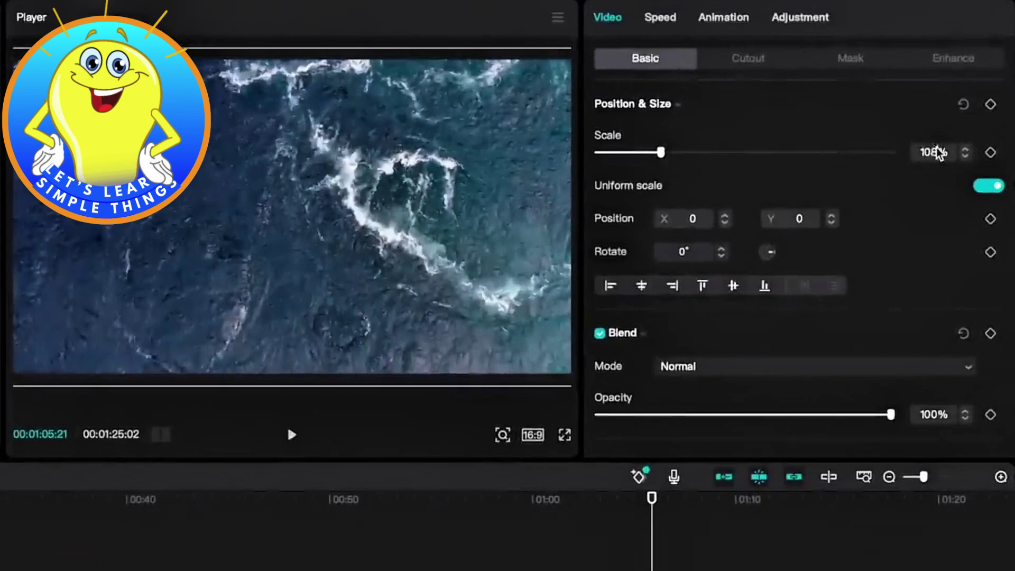
type("0")
key("BackSpace")
key("BackSpace")
key("BackSpace")
key("BackSpace")
type("100")
key("Return")
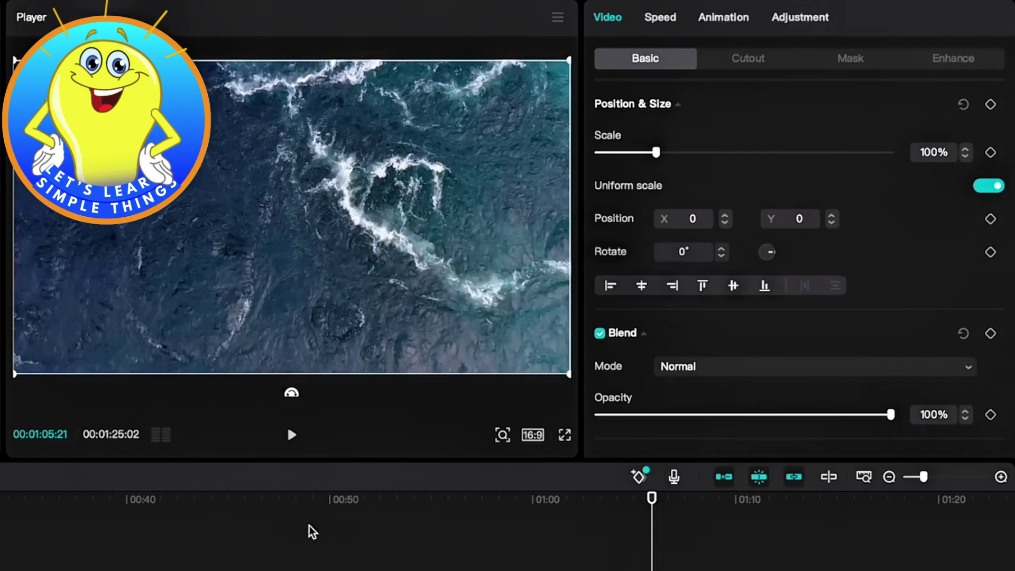
Step: Animate the aerial waves clip's scale with a 107% keyframe at 00:00:00:00 and a larger scale at 00:00:18:02
left_click(21, 503)
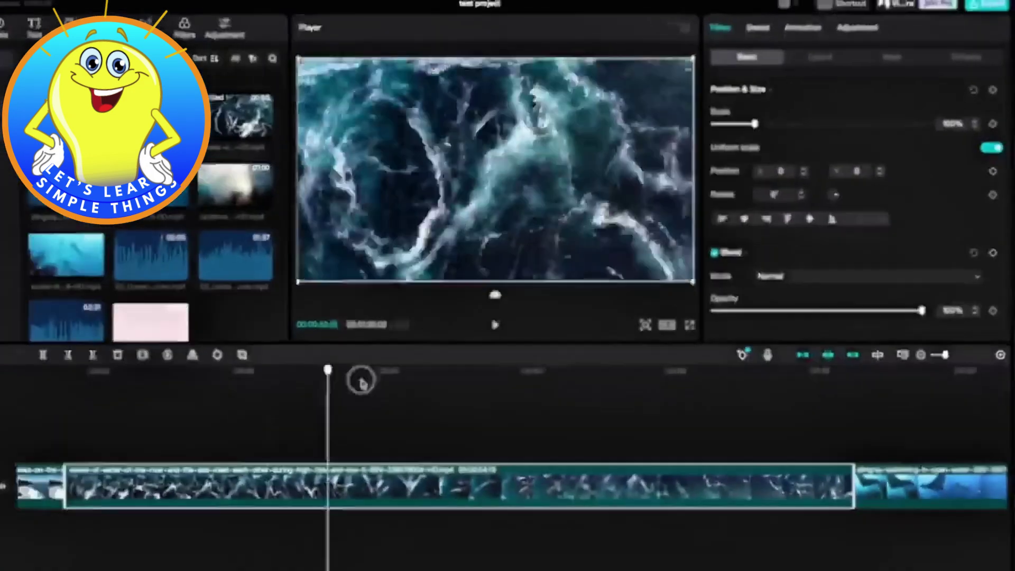
left_click_drag(358, 378, 104, 416)
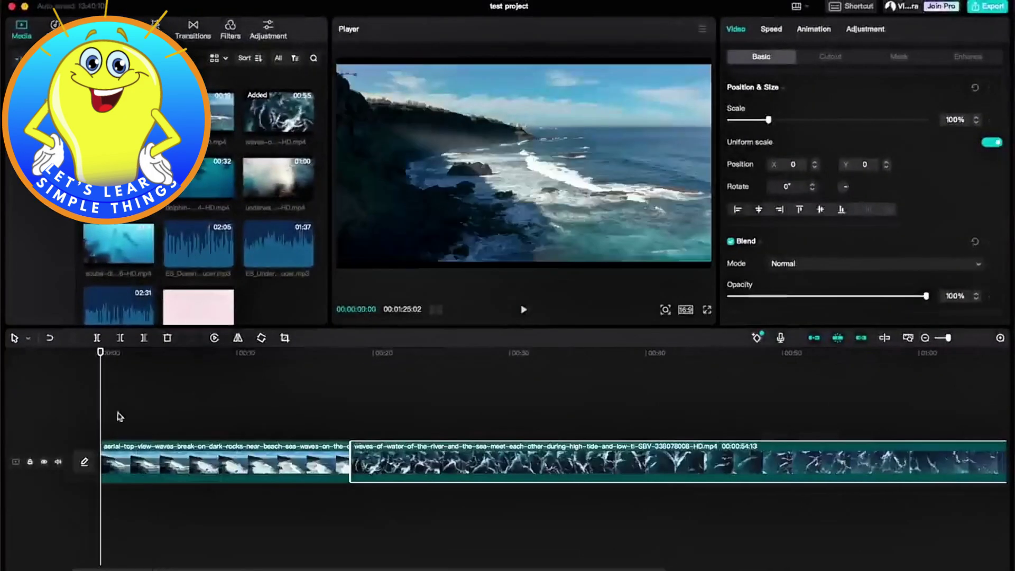
left_click(160, 472)
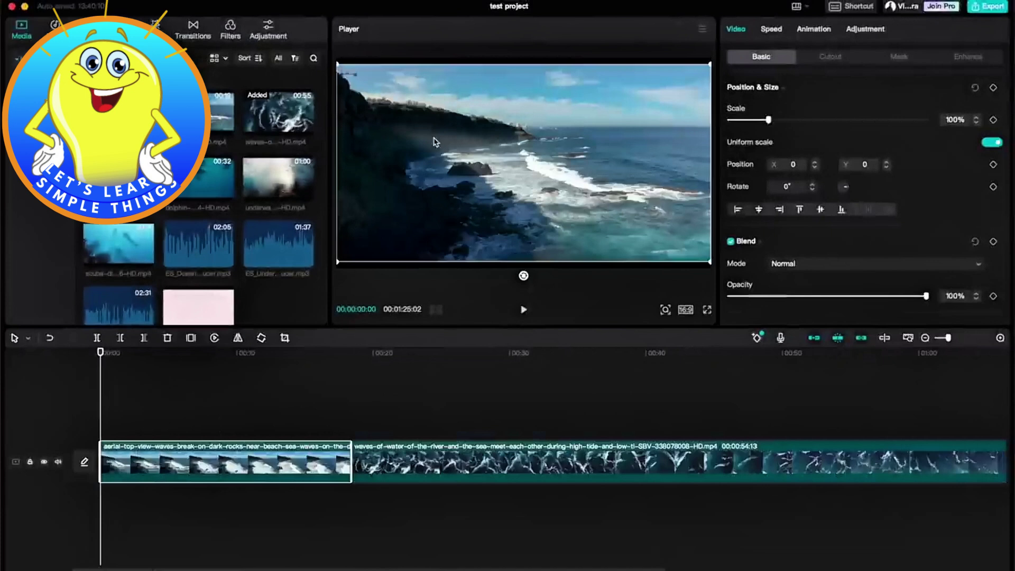
left_click_drag(707, 66, 711, 62)
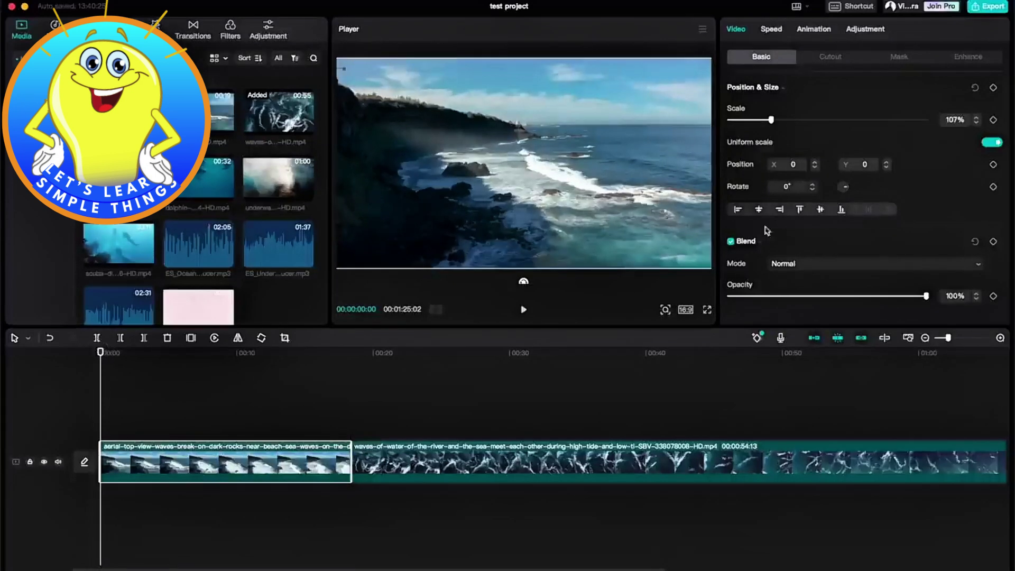
left_click(993, 120)
left_click_drag(280, 353, 347, 354)
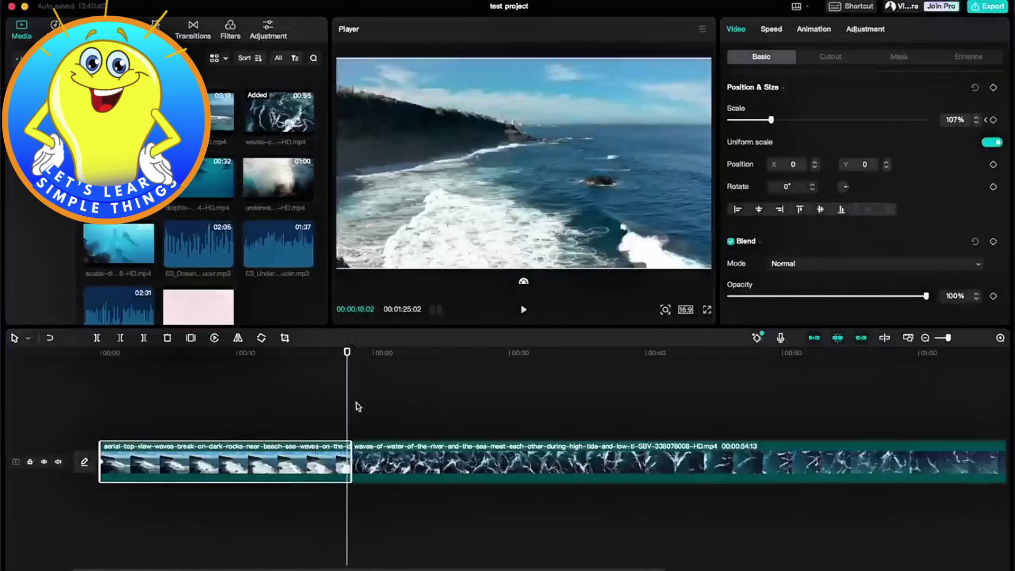
left_click_drag(770, 118, 797, 132)
Step: Play the aerial waves clip from 00:00:01:05 to review its scale animation
left_click(116, 353)
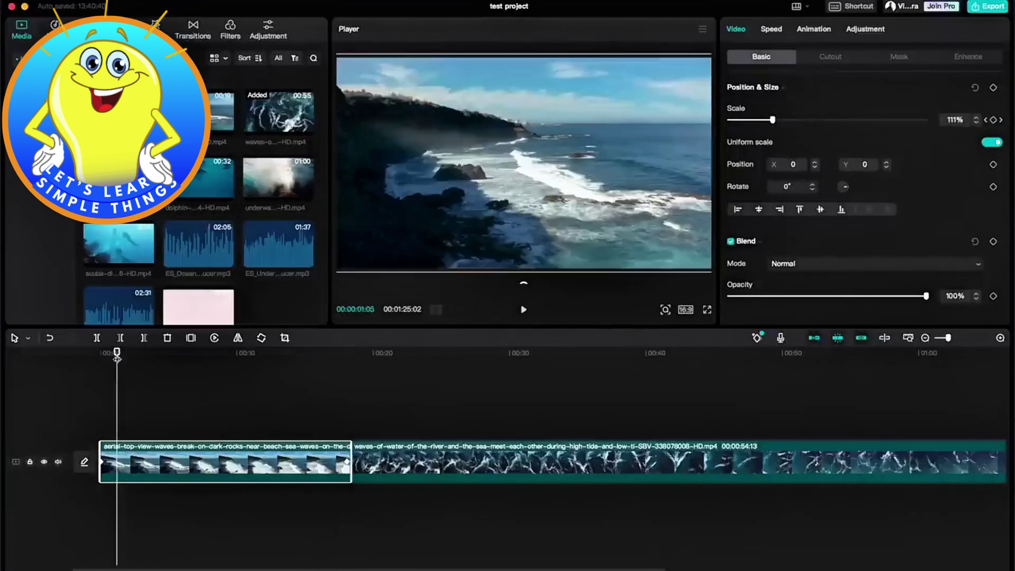
key("space")
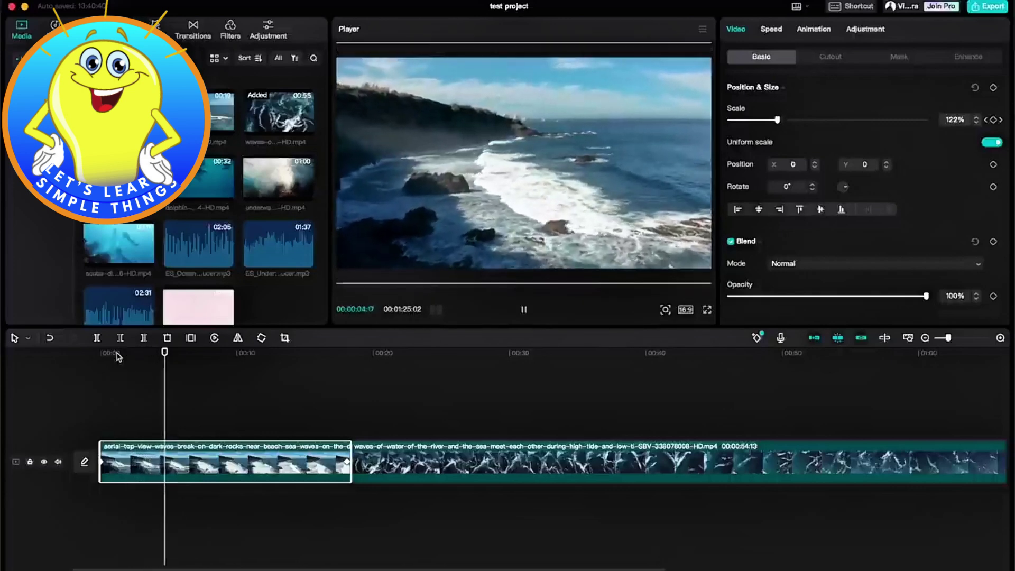
key("space")
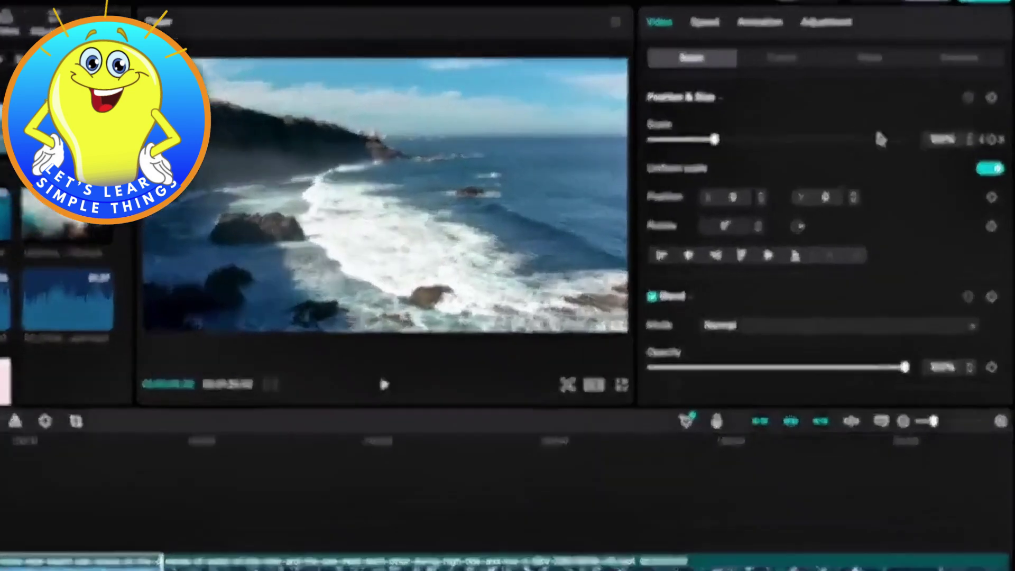
key("space")
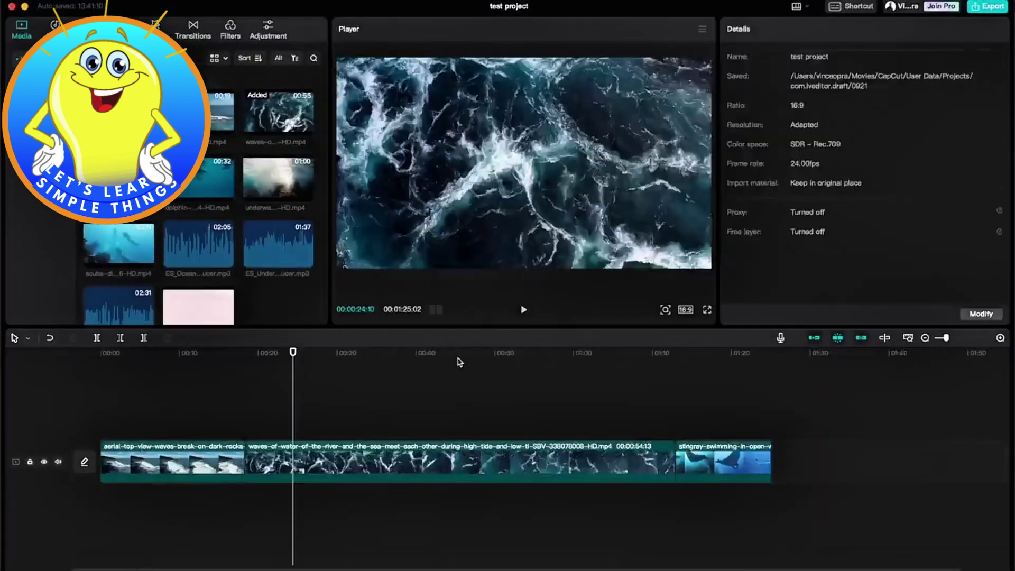
Step: Split the waves-of-water clip at about 00:00:31, leaving the playhead at 00:00:28:19
left_click(408, 358)
left_click(335, 357)
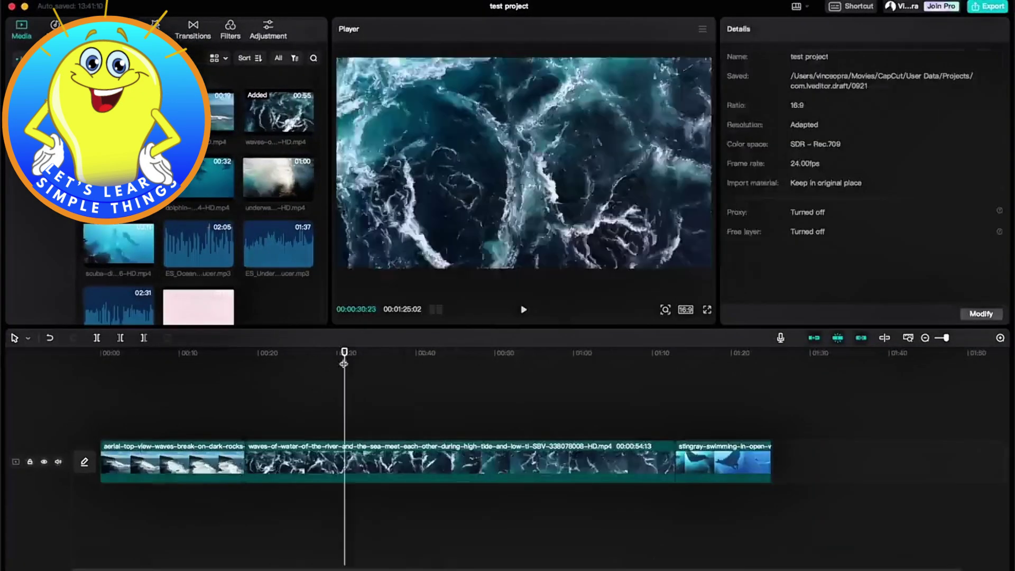
left_click(414, 355)
left_click_drag(413, 354, 328, 356)
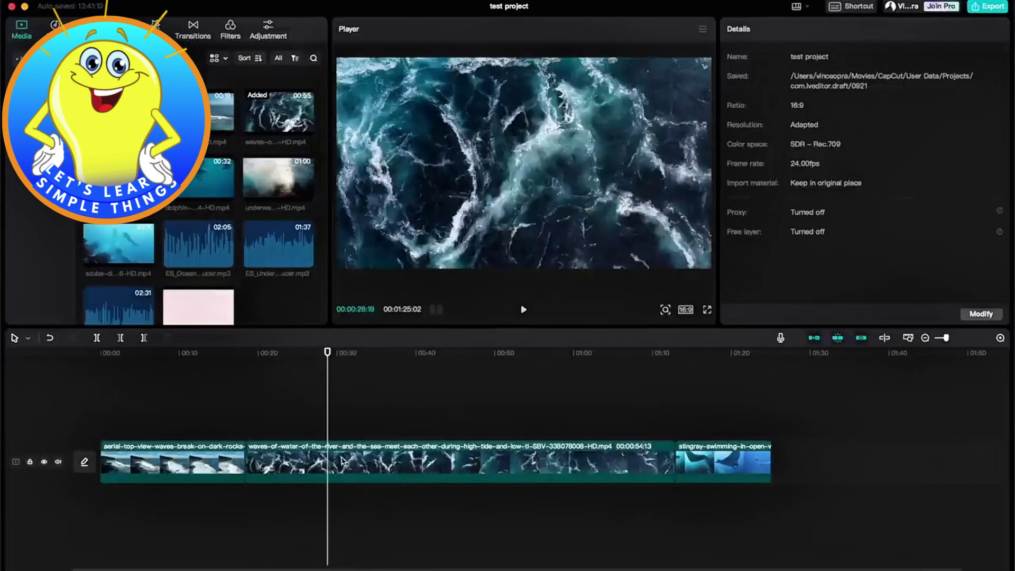
key("b")
left_click(344, 465)
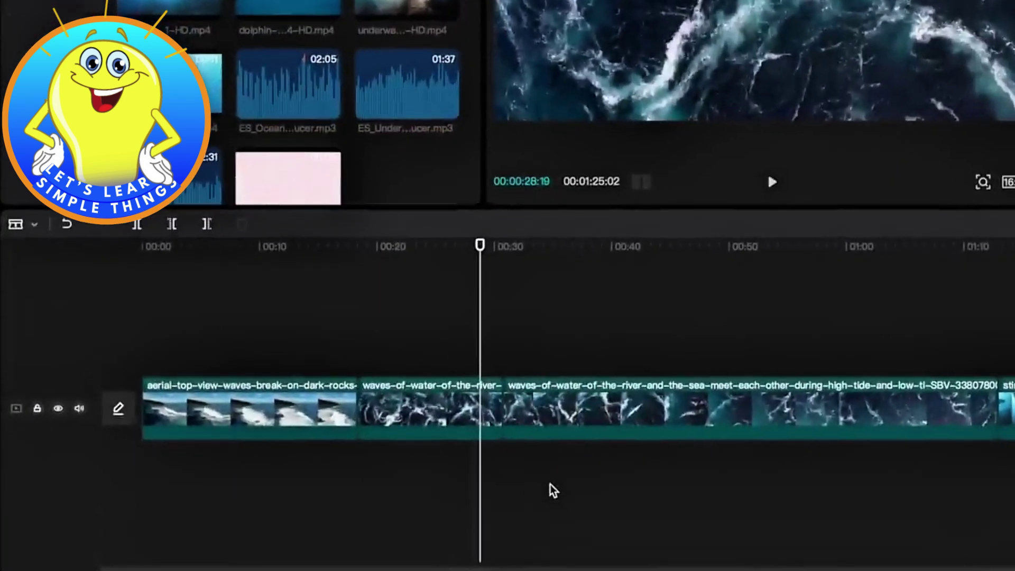
Step: Split the waves-of-water clip again at 00:00:56:03 and select the segment between the two cuts
left_click(736, 247)
left_click_drag(735, 246, 800, 274)
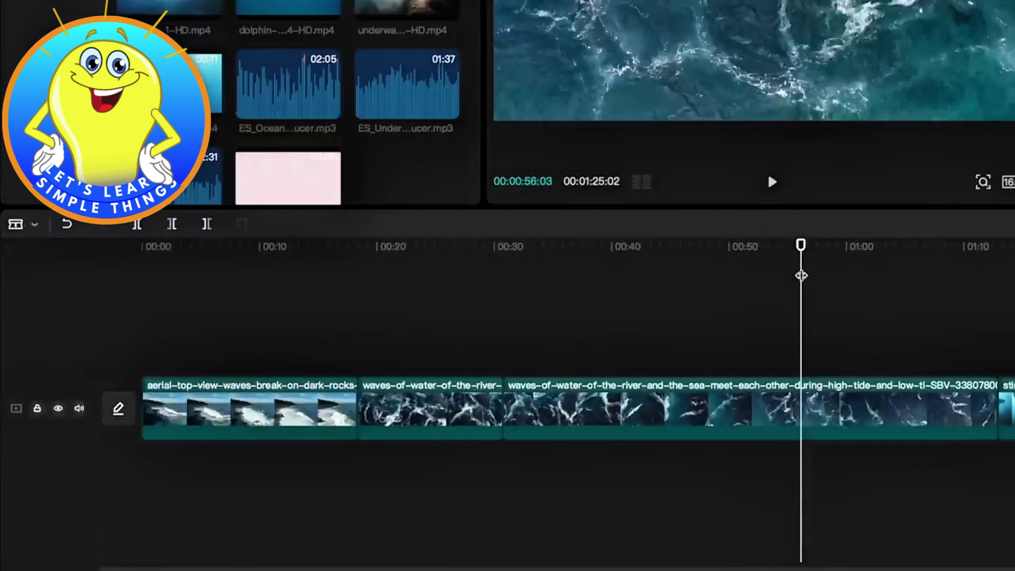
left_click(802, 408)
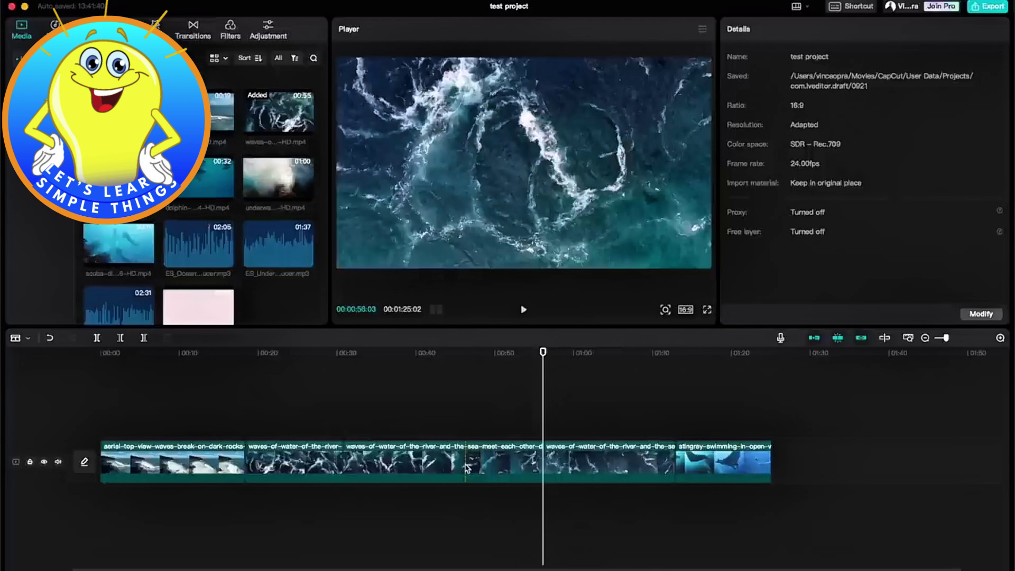
left_click(463, 463)
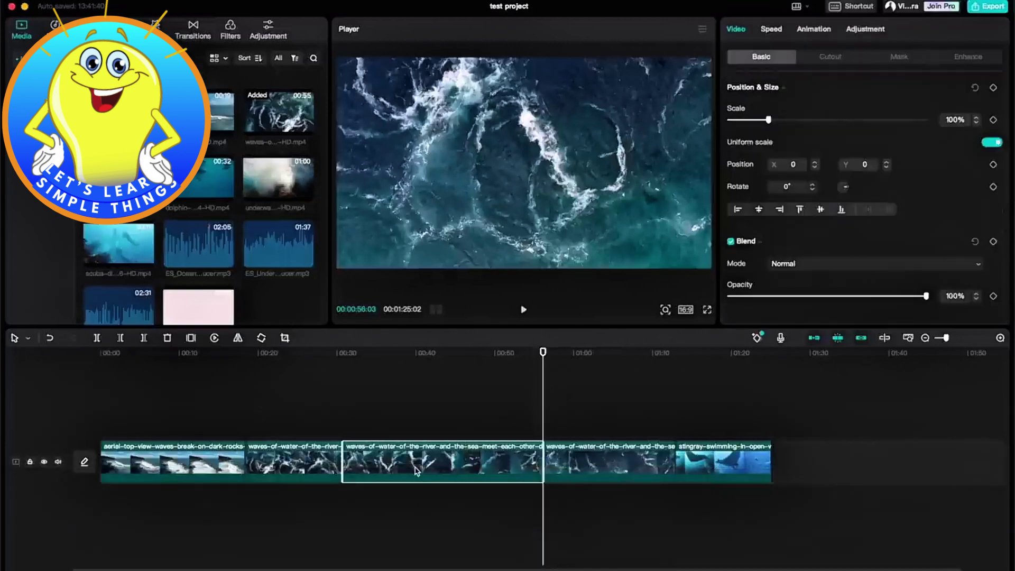
Step: Delete the selected middle waves-of-water segment and trim the end of the following waves-of-water segment back to about 00:00:37
key("Delete")
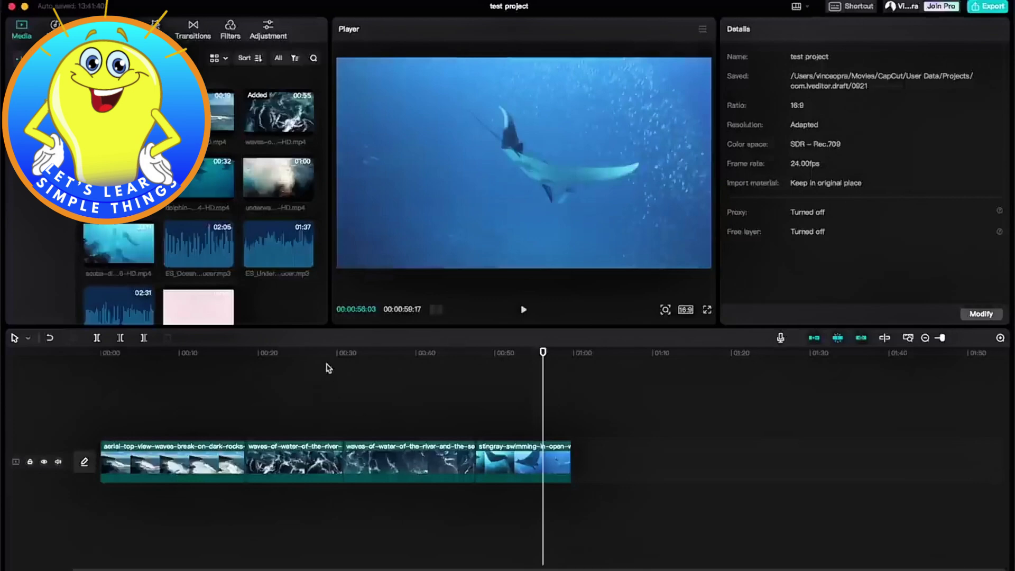
left_click_drag(317, 368, 387, 411)
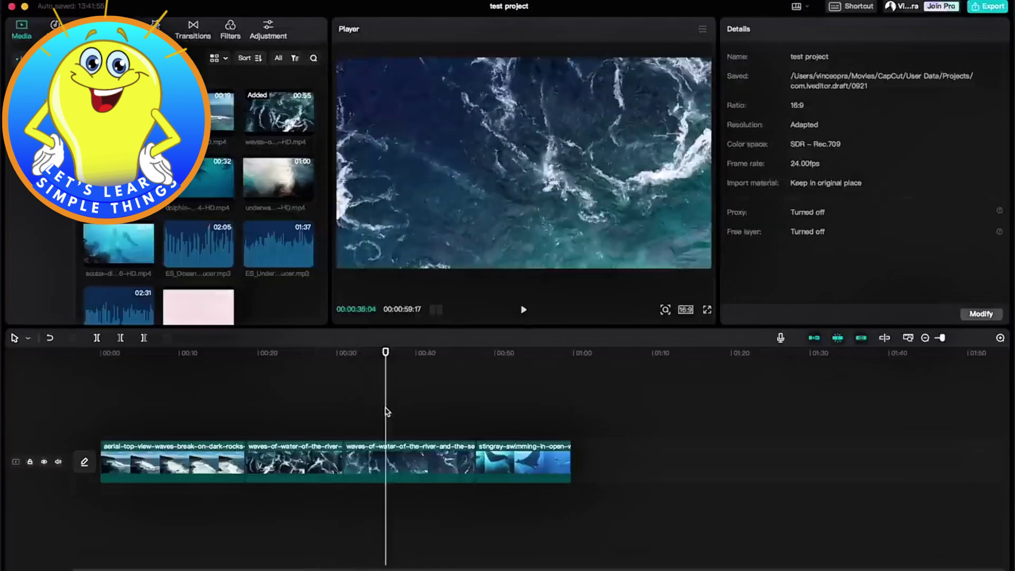
left_click(411, 470)
scroll(411, 469, "up", 2)
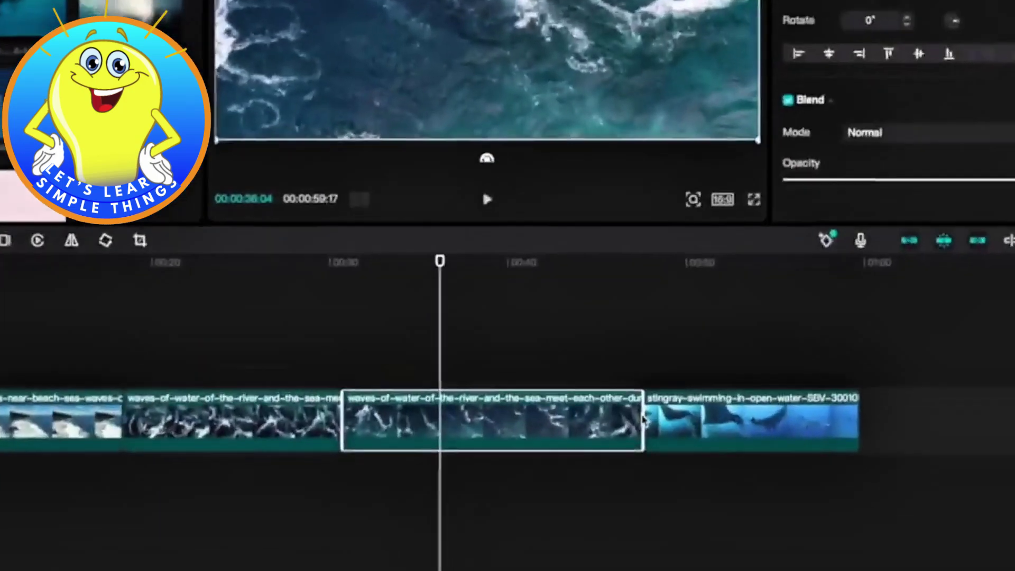
left_click_drag(643, 412, 442, 437)
left_click_drag(517, 448, 457, 438)
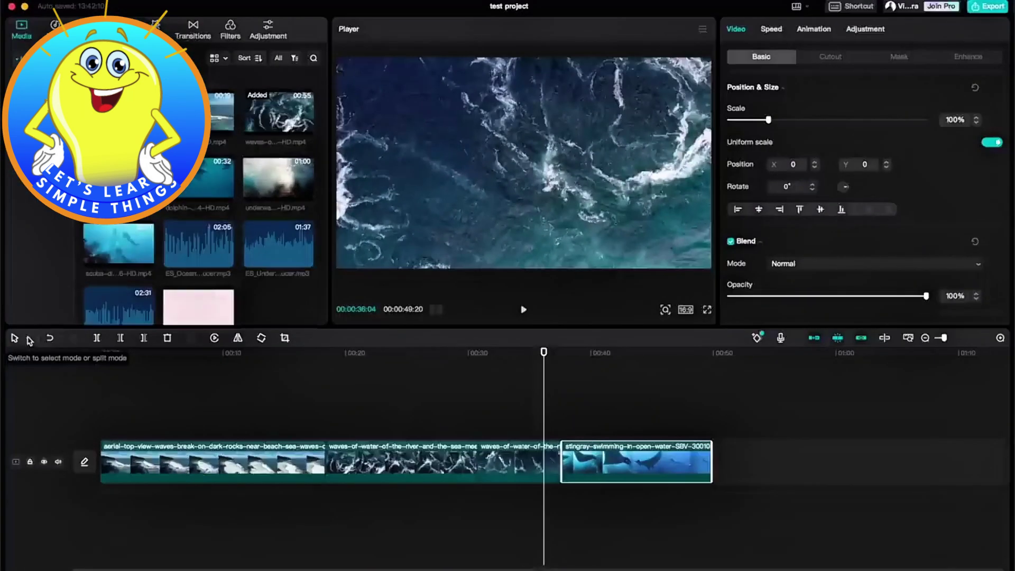
Step: Look through the select and split tool modes, keep Select, and view the keyboard shortcuts
left_click(29, 339)
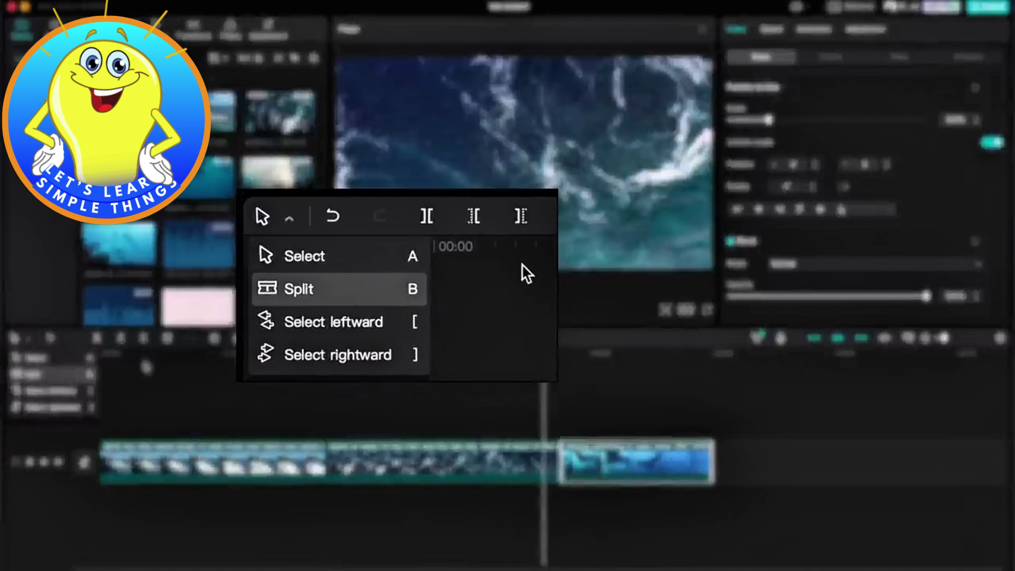
left_click(339, 256)
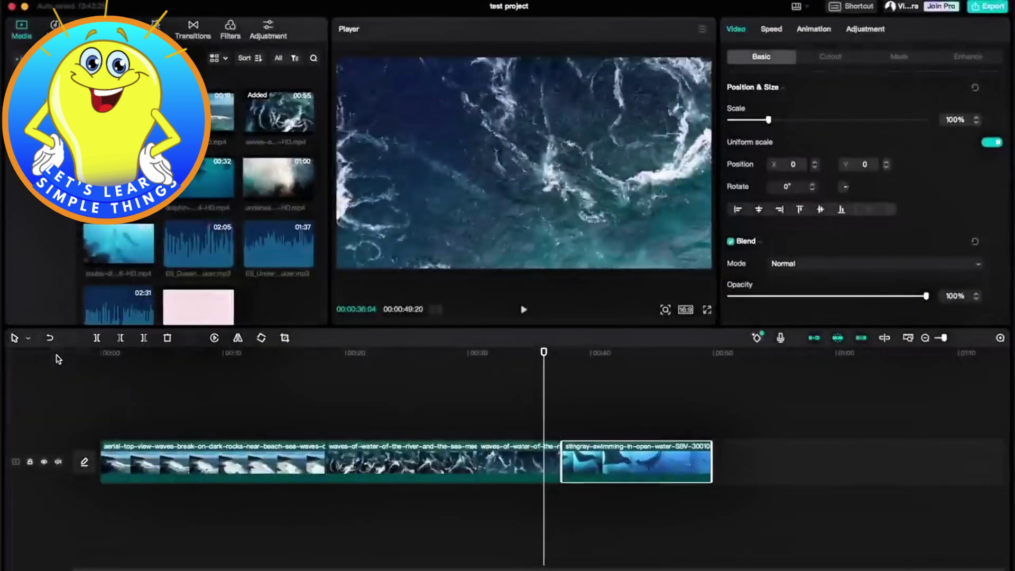
left_click(857, 12)
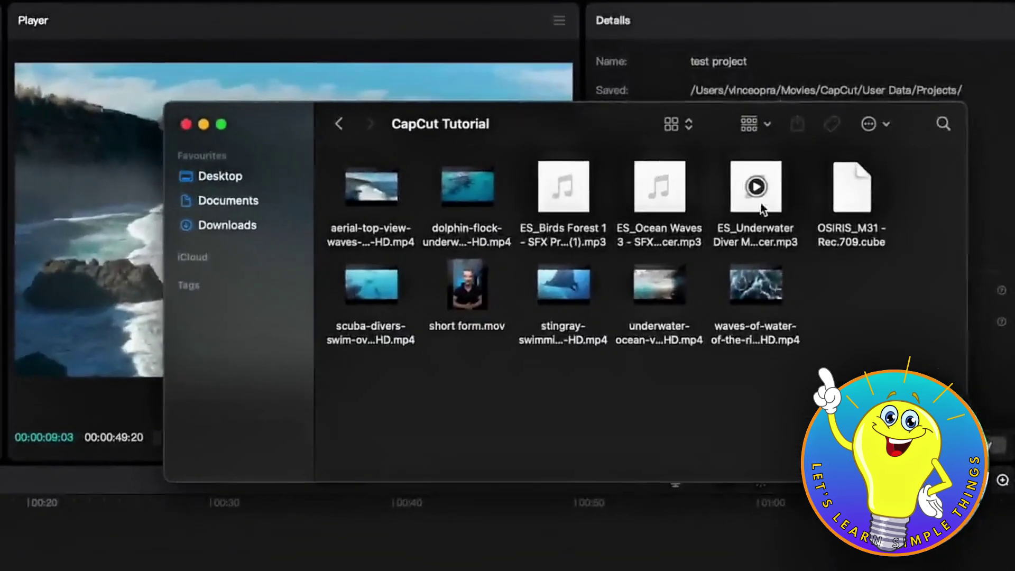
Step: Add the ES_Underwater Diver audio file from the CapCut Tutorial folder beneath the video clips and move it to the timeline's start
left_click(761, 195)
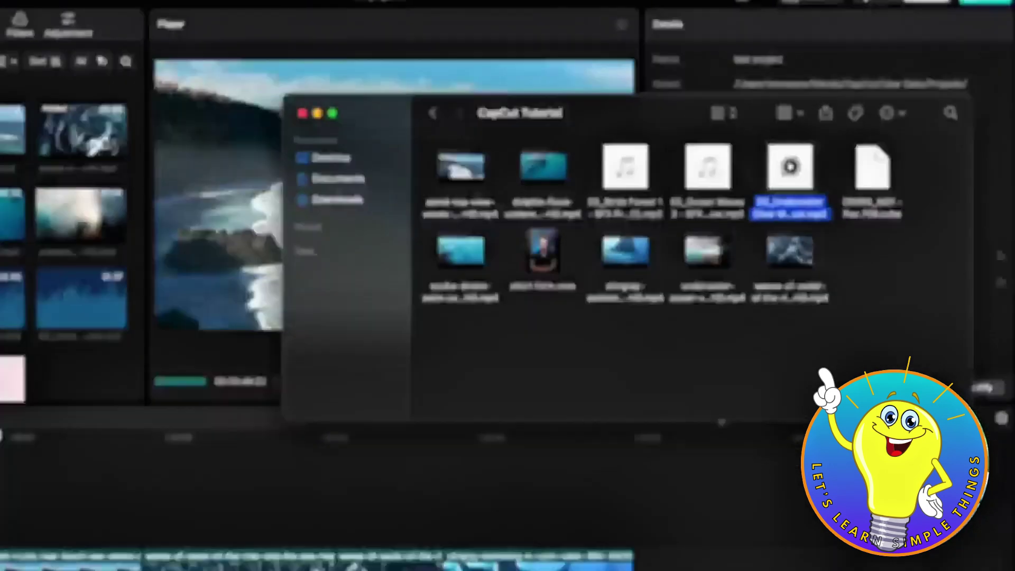
left_click_drag(790, 175, 0, 570)
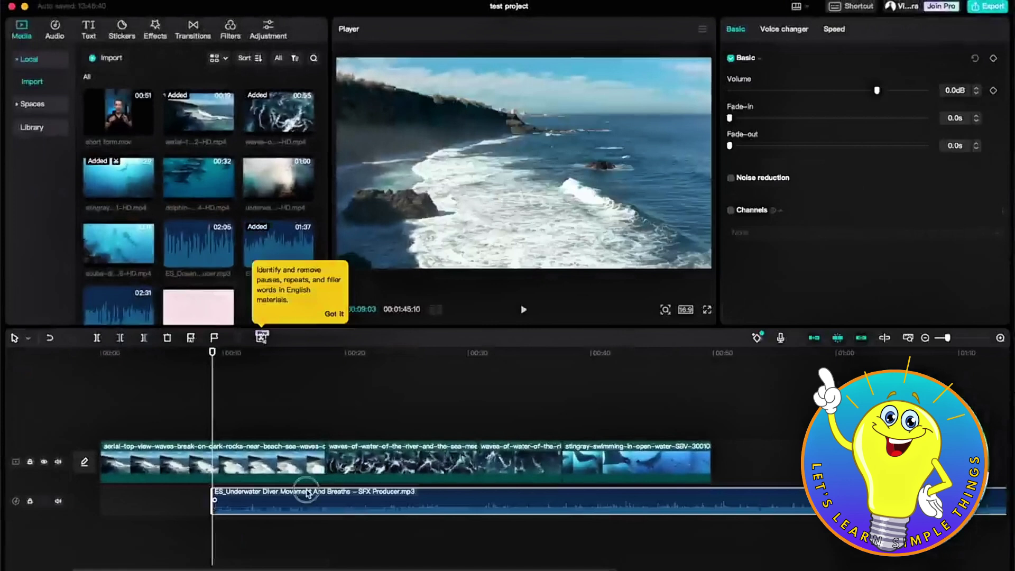
left_click_drag(308, 495, 159, 500)
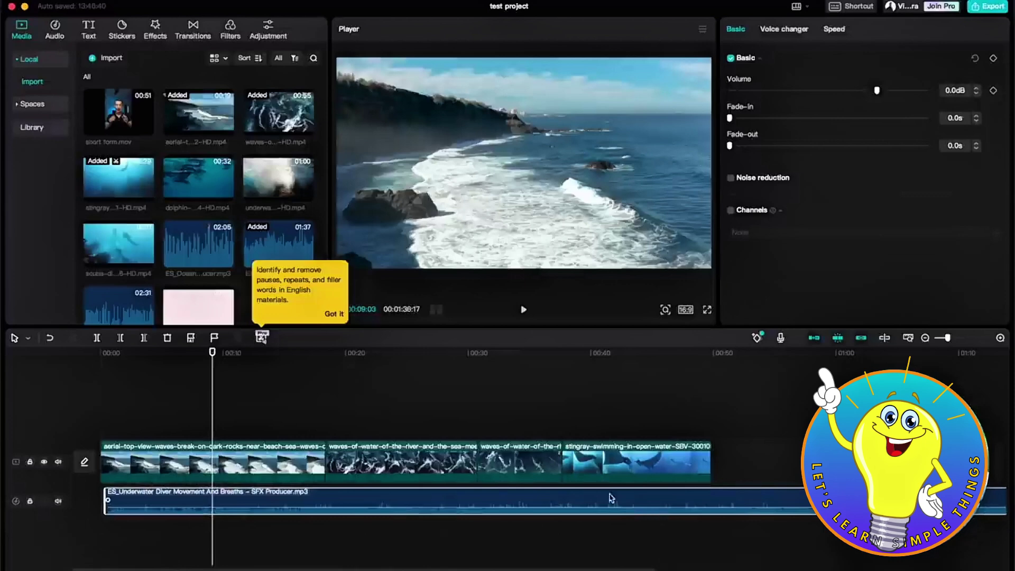
Step: Set the underwater diver audio's volume to -26.7 dB, its fade-in to 3.3 s and its fade-out to 3.1 s
left_click(246, 484)
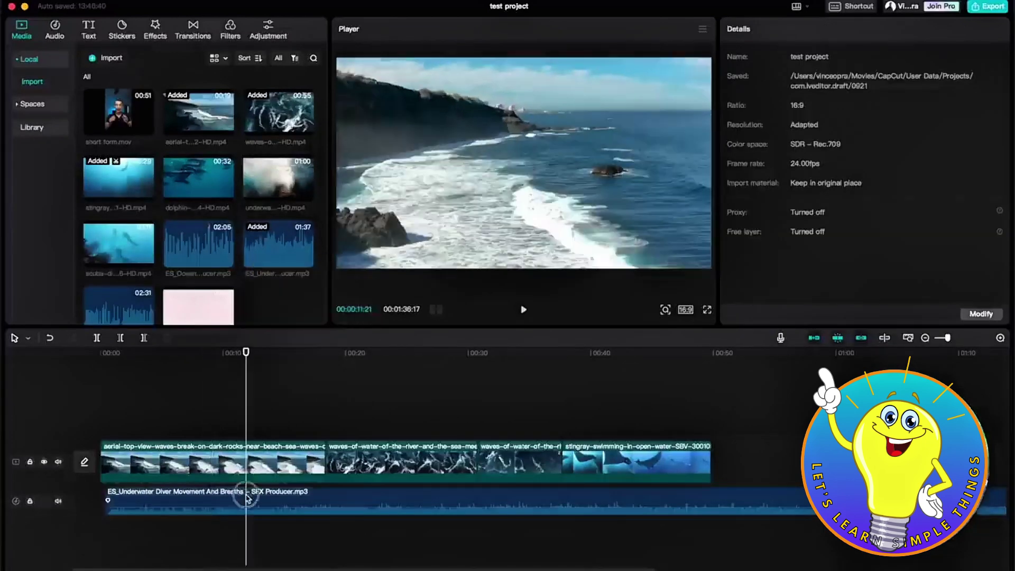
left_click(256, 500)
left_click_drag(265, 510, 262, 506)
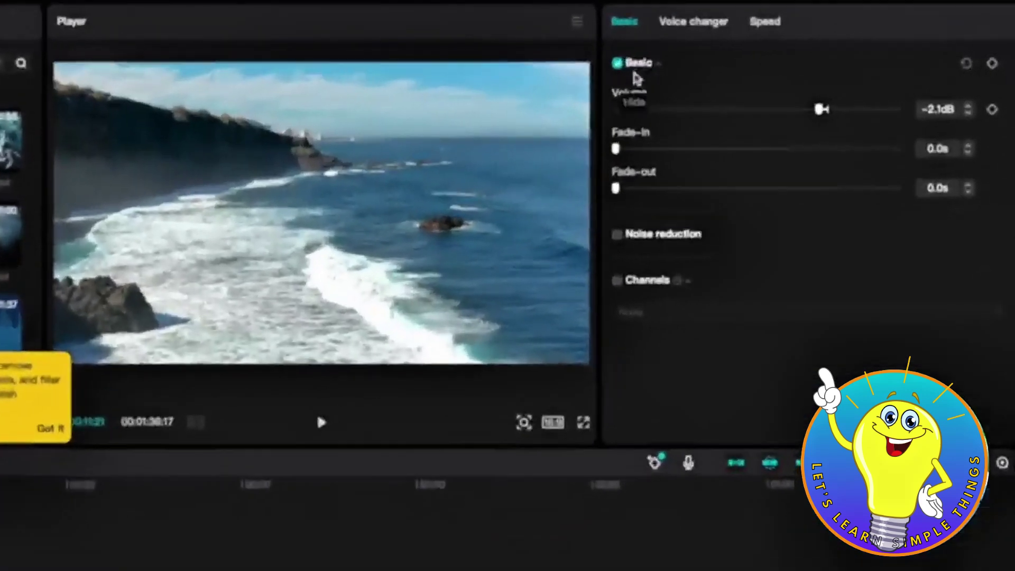
left_click_drag(810, 112, 721, 113)
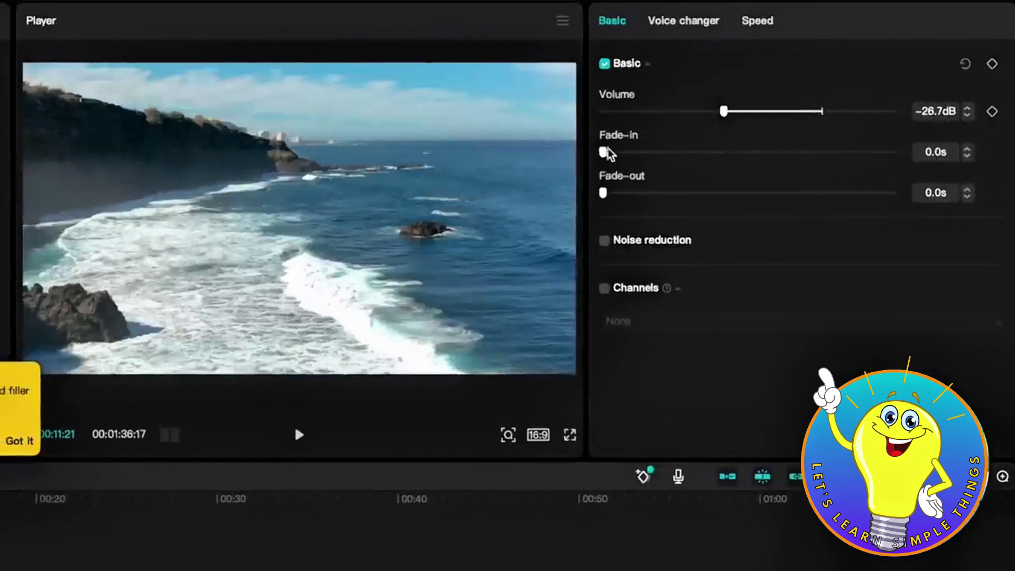
left_click_drag(599, 153, 678, 153)
mouse_move(781, 118)
left_mouse_down()
mouse_move(828, 119)
mouse_move(797, 121)
left_mouse_up()
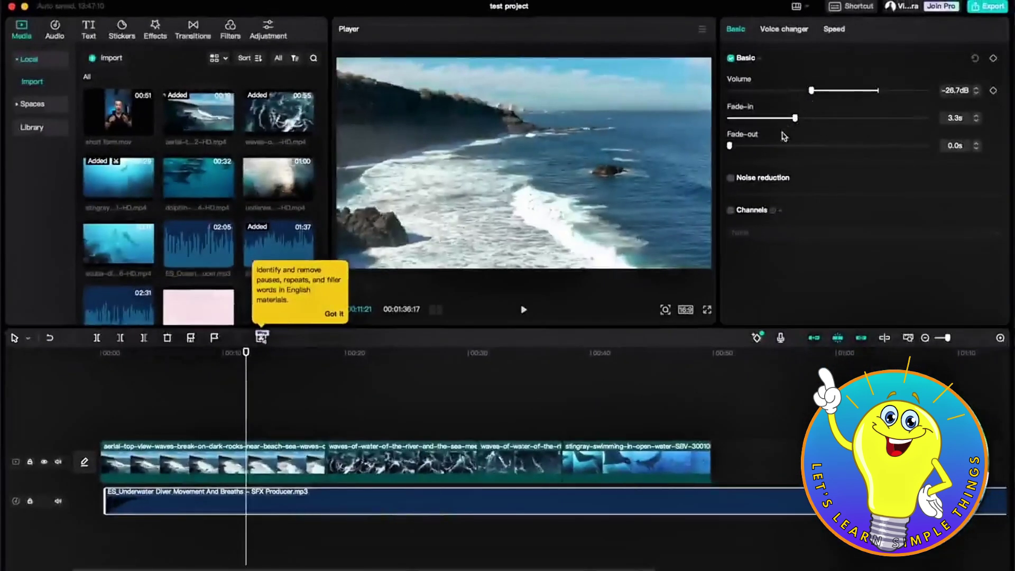
left_click_drag(730, 145, 898, 145)
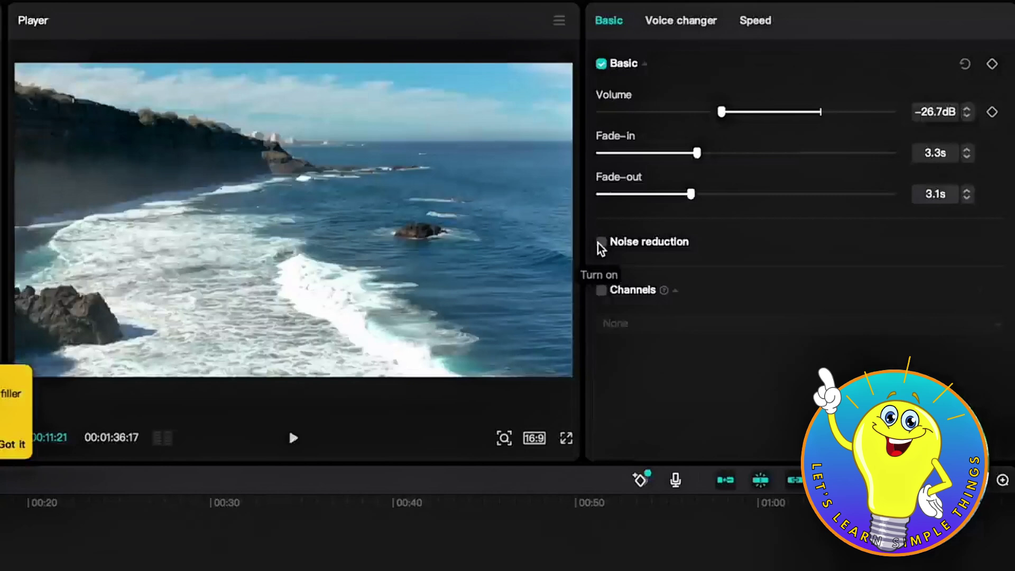
Step: Examine the voice characters and speed settings available for the underwater diver audio
left_click(660, 24)
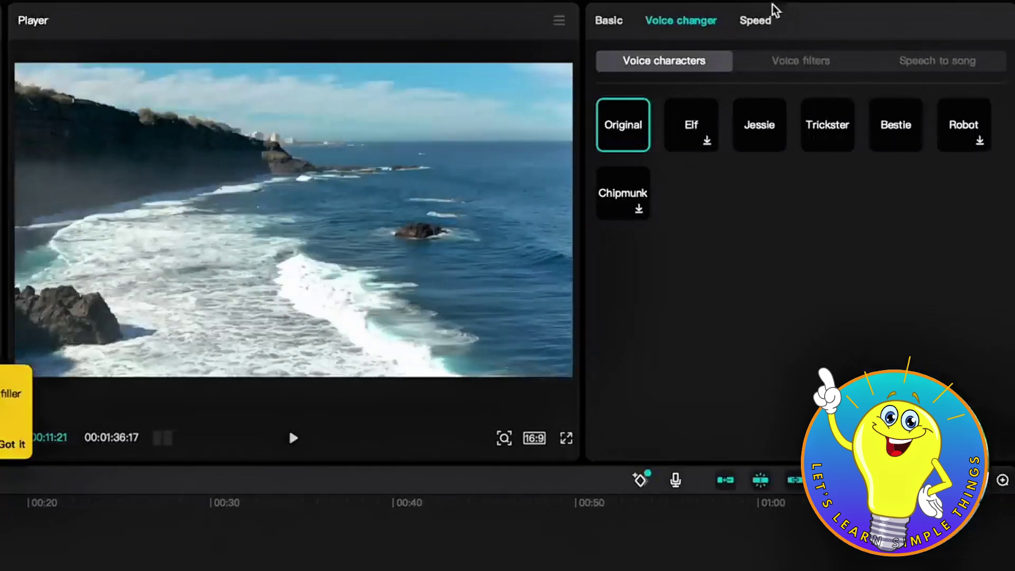
left_click(761, 23)
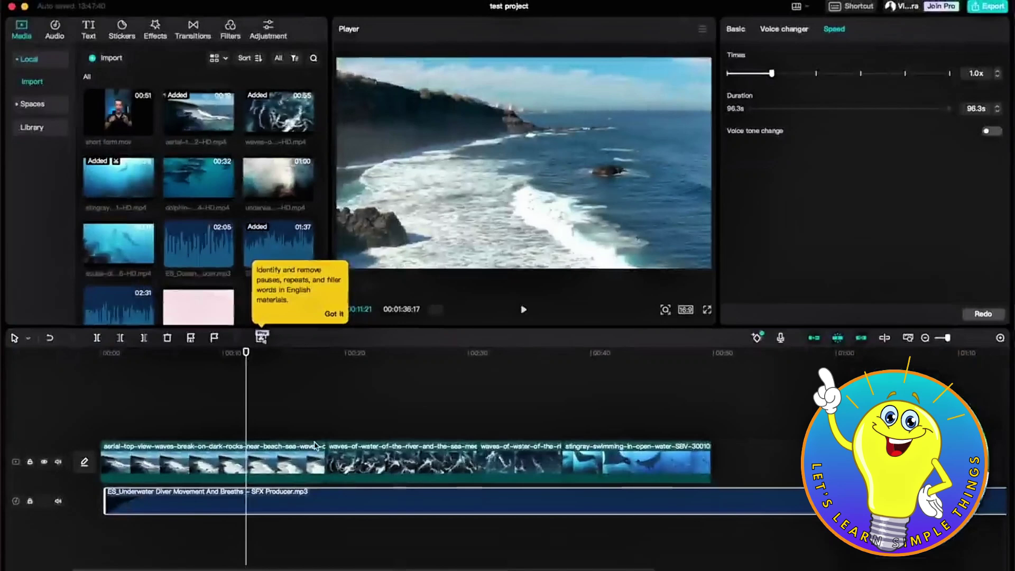
Step: Try speeds of 1.5x and 5.0x on the aerial waves clip and return it to 1.0x
left_click(279, 461)
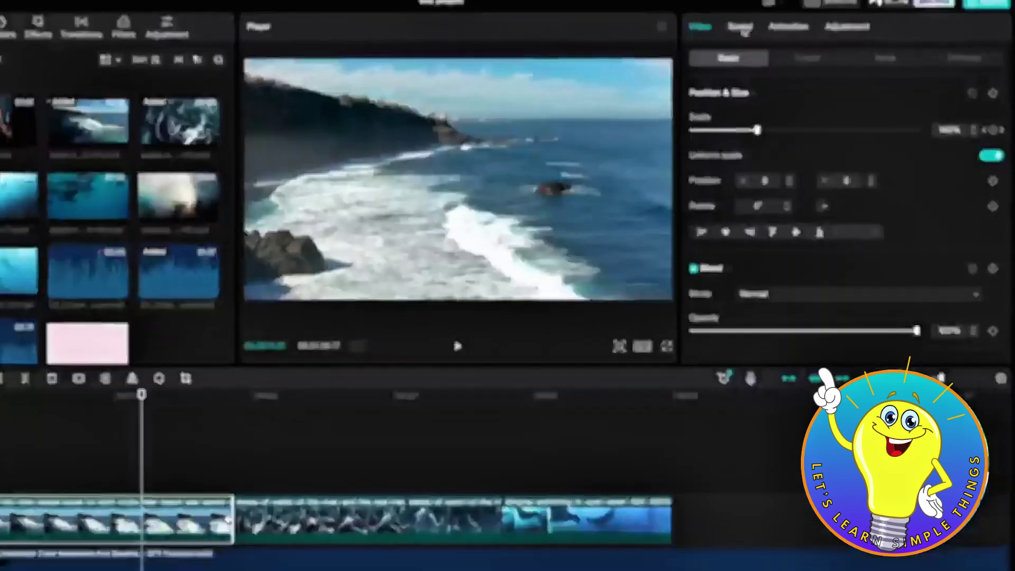
left_click(772, 29)
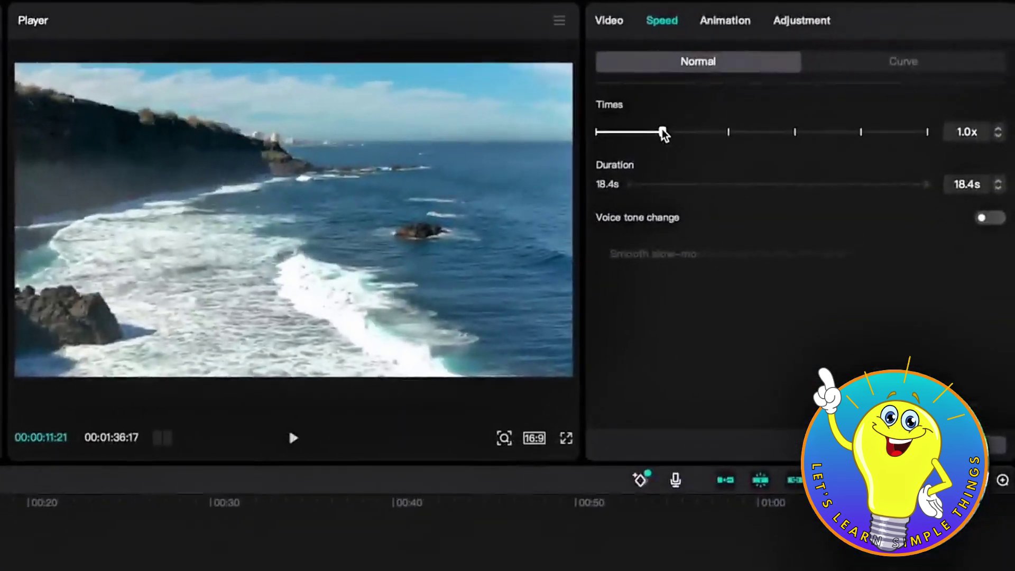
left_click_drag(663, 135, 696, 132)
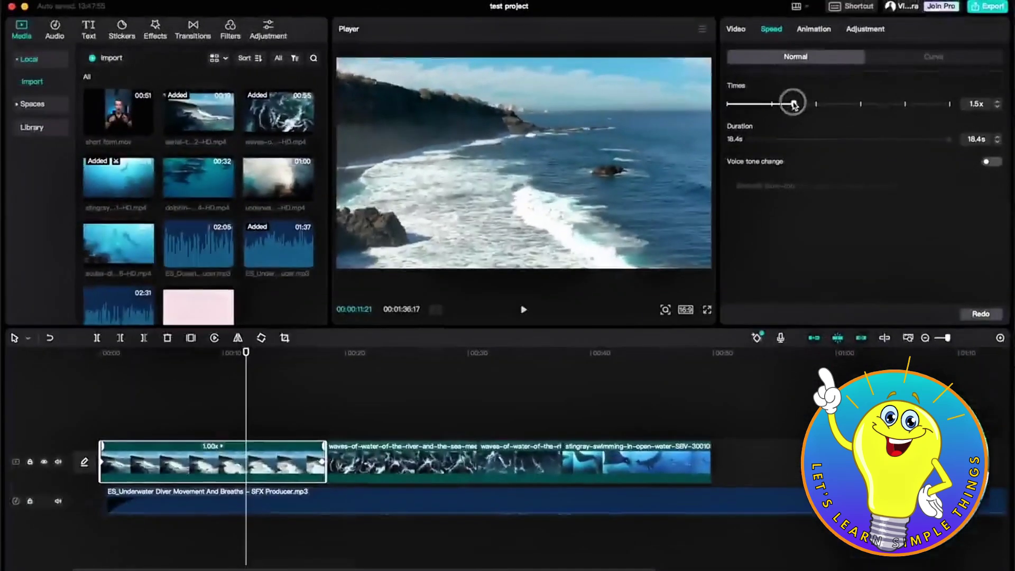
left_click_drag(793, 103, 867, 103)
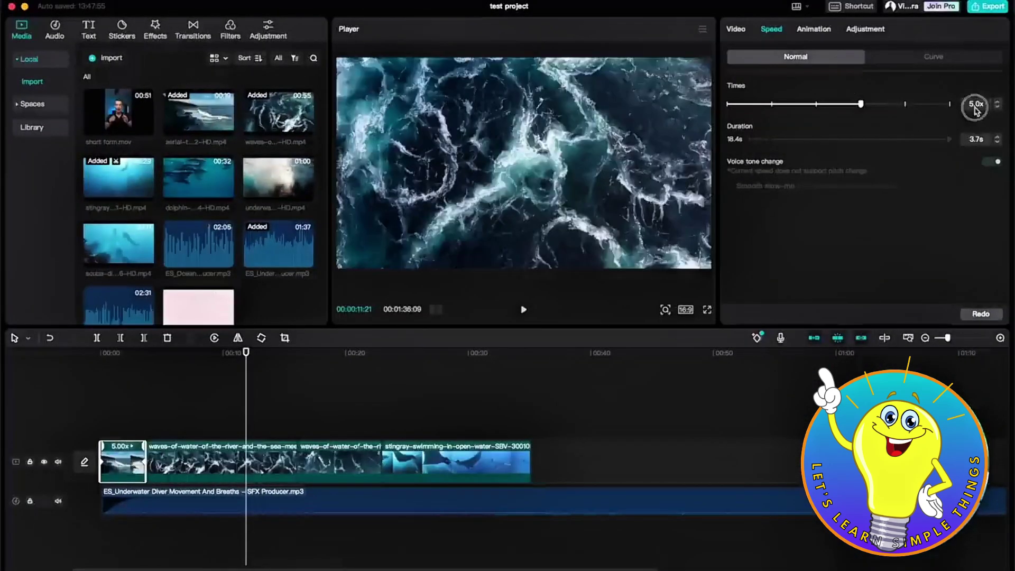
left_click(975, 107)
mouse_move(777, 103)
left_mouse_down()
mouse_move(730, 103)
mouse_move(781, 105)
mouse_move(731, 105)
mouse_move(773, 112)
left_mouse_up()
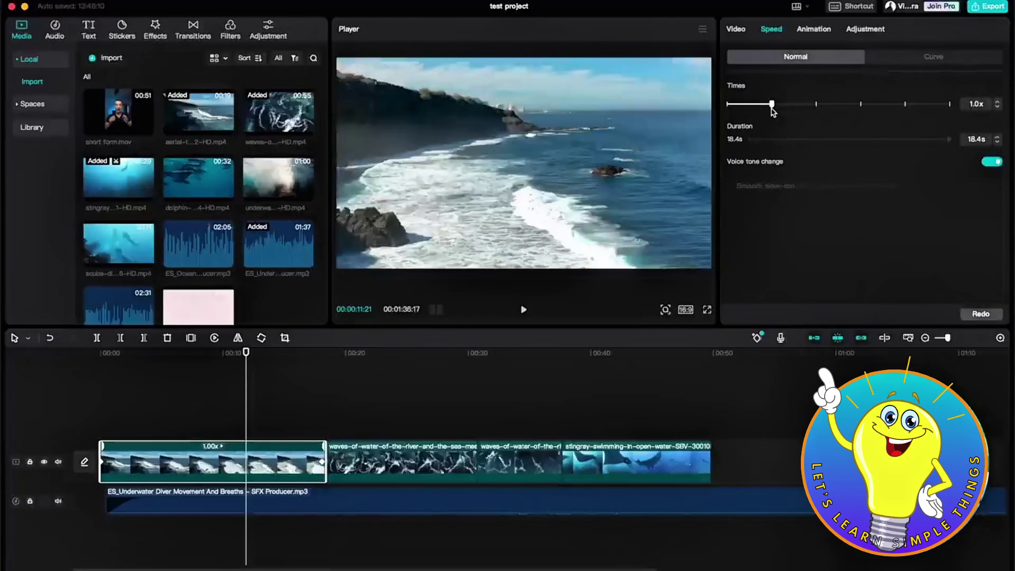
Step: Try the Montage speed curve on the aerial waves clip, preview it and remove the curve
left_click(909, 61)
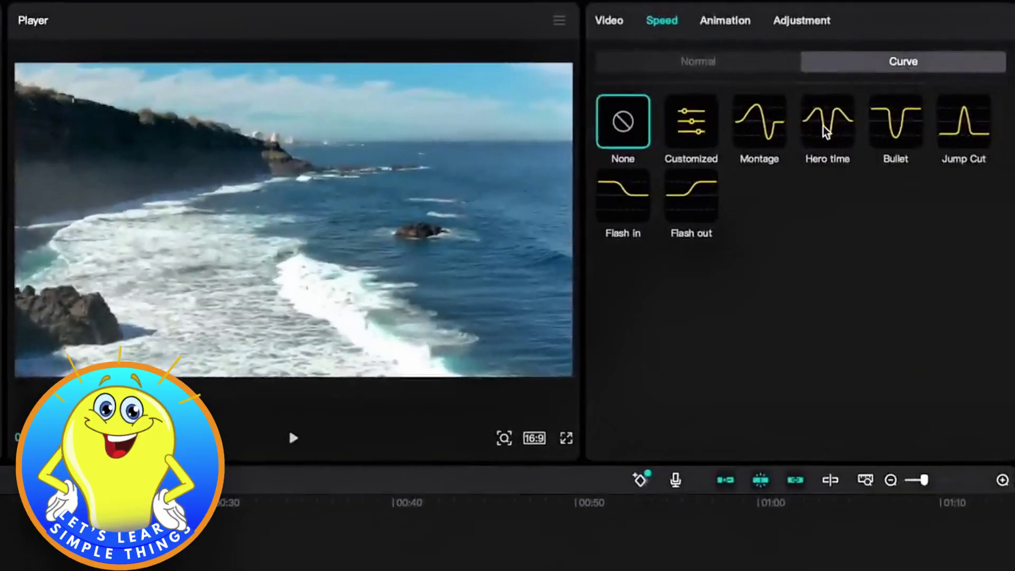
left_click(749, 127)
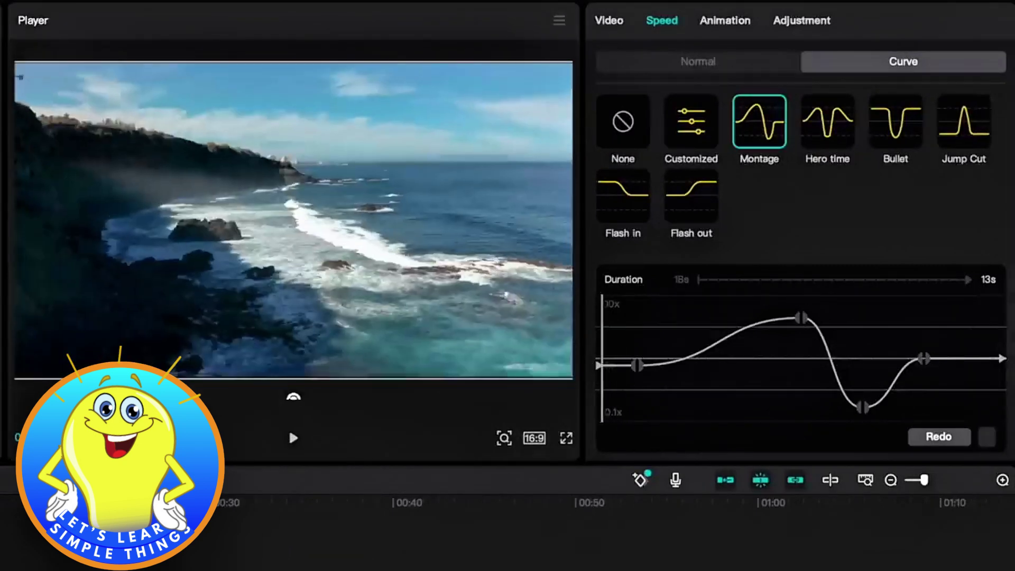
key("space")
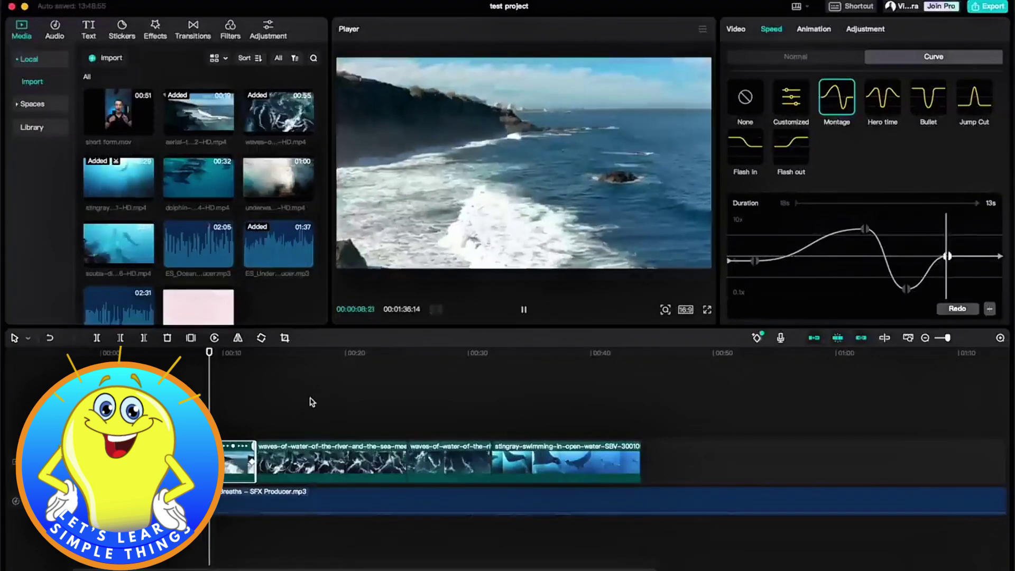
key("space")
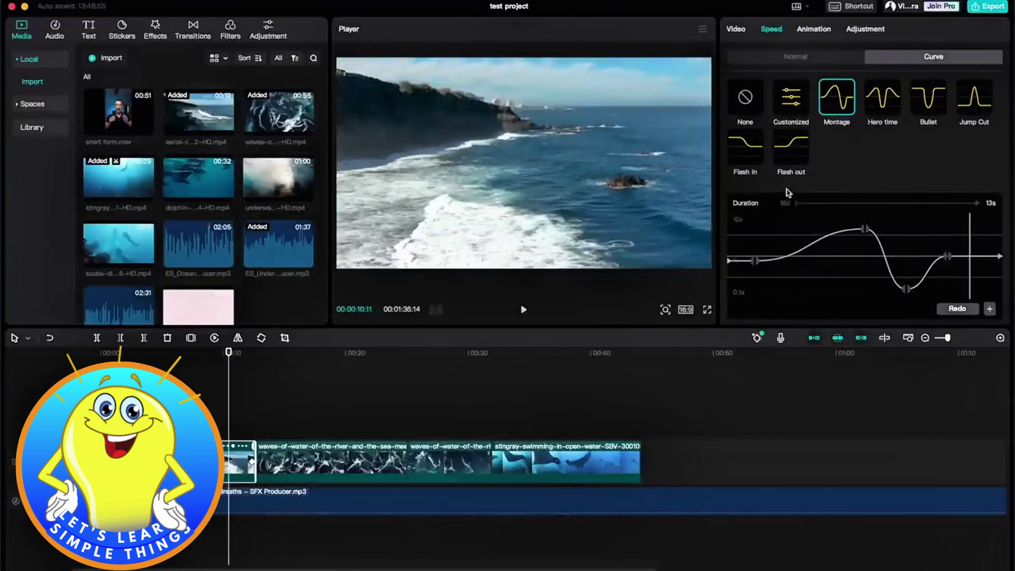
left_click(745, 97)
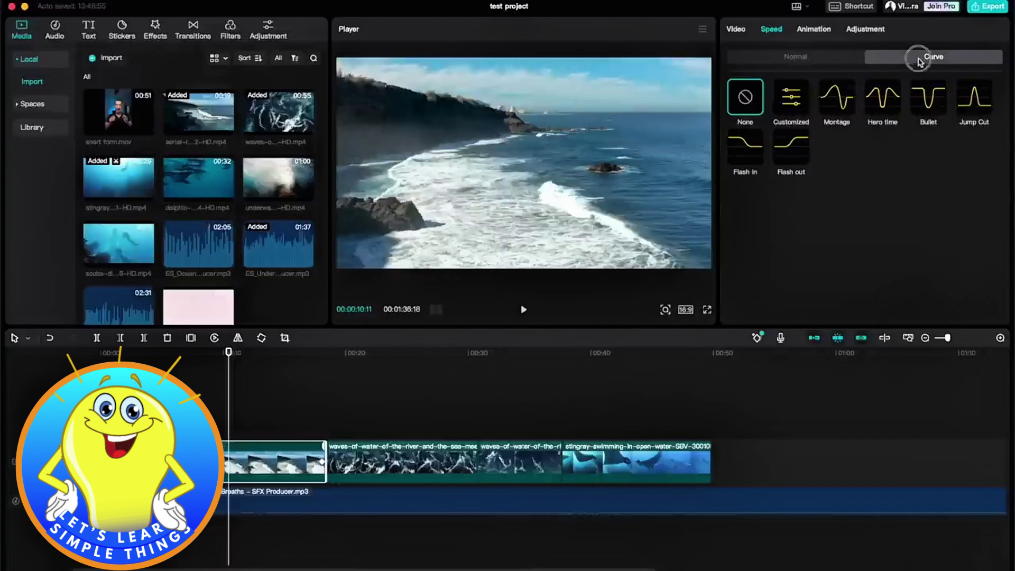
Step: Apply a Customized speed curve to the aerial waves clip, raising its first point, lowering the second and adding a point between them
left_click(788, 97)
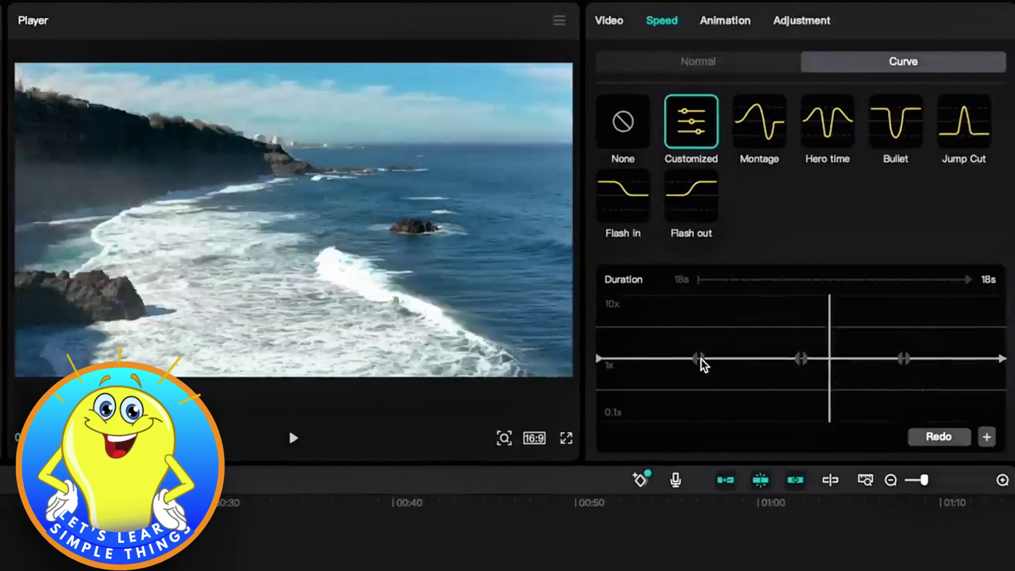
left_click_drag(699, 358, 699, 311)
left_click_drag(695, 357, 698, 311)
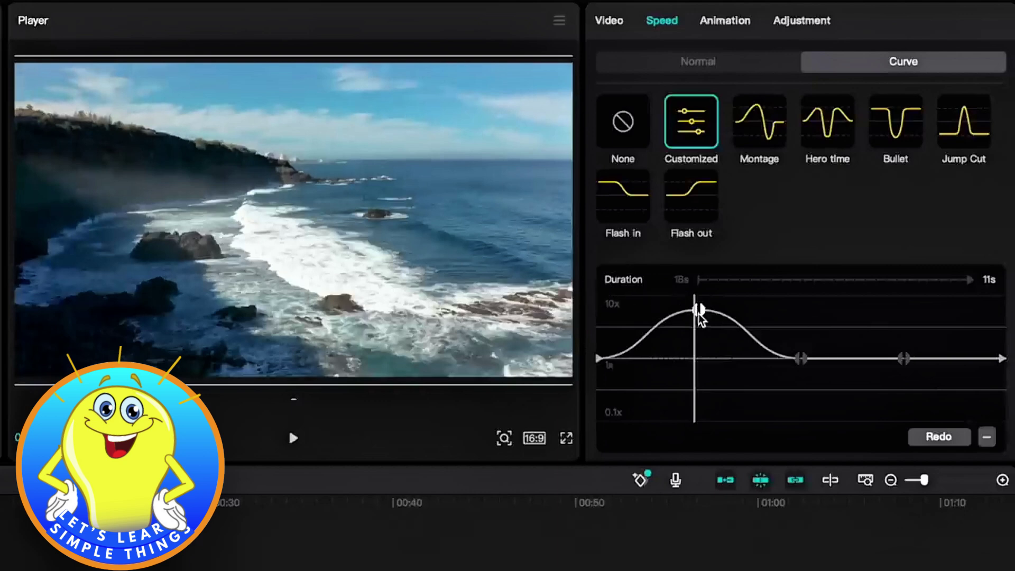
left_click_drag(801, 359, 798, 392)
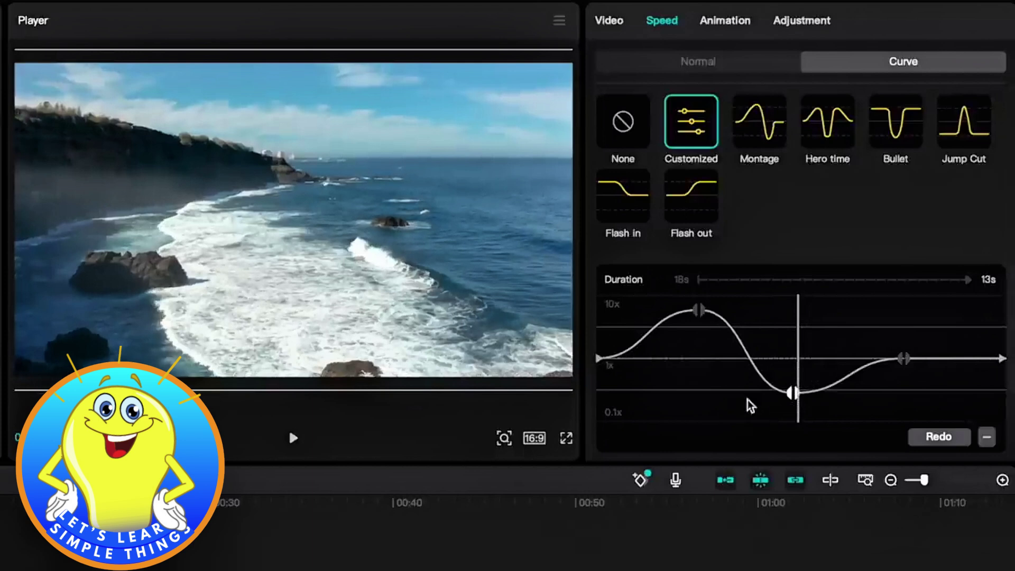
left_click(739, 349)
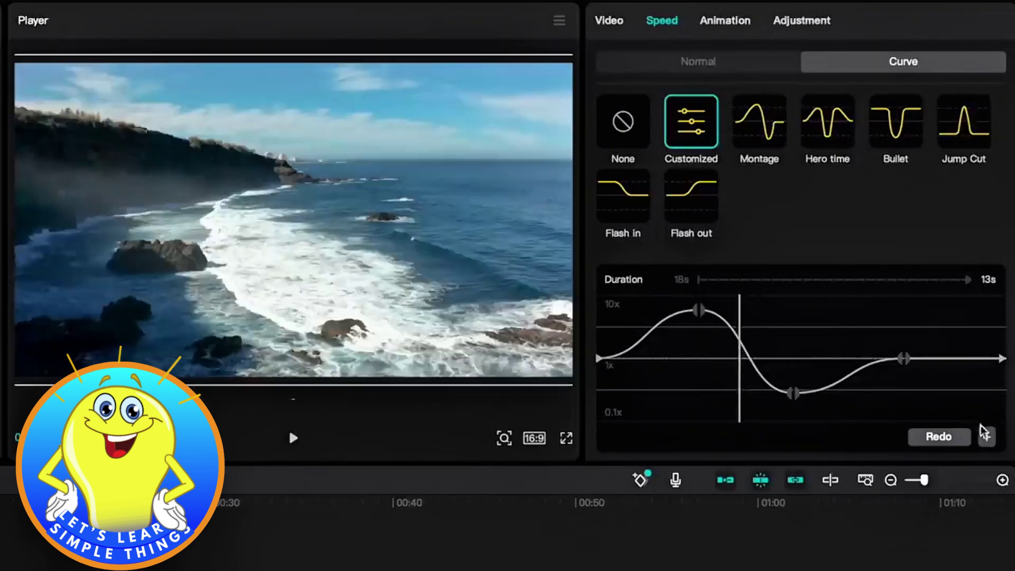
left_click(986, 437)
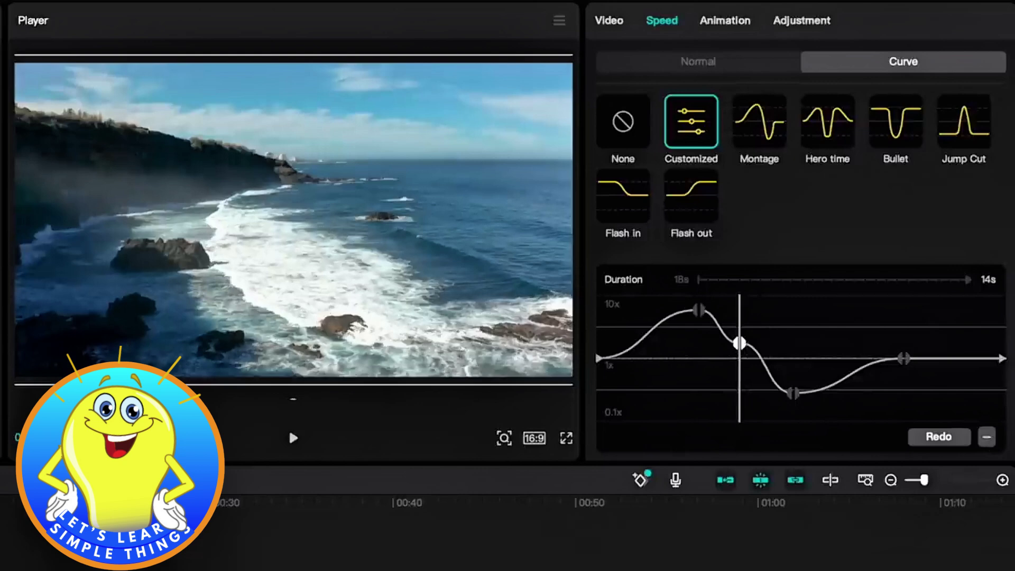
key("space")
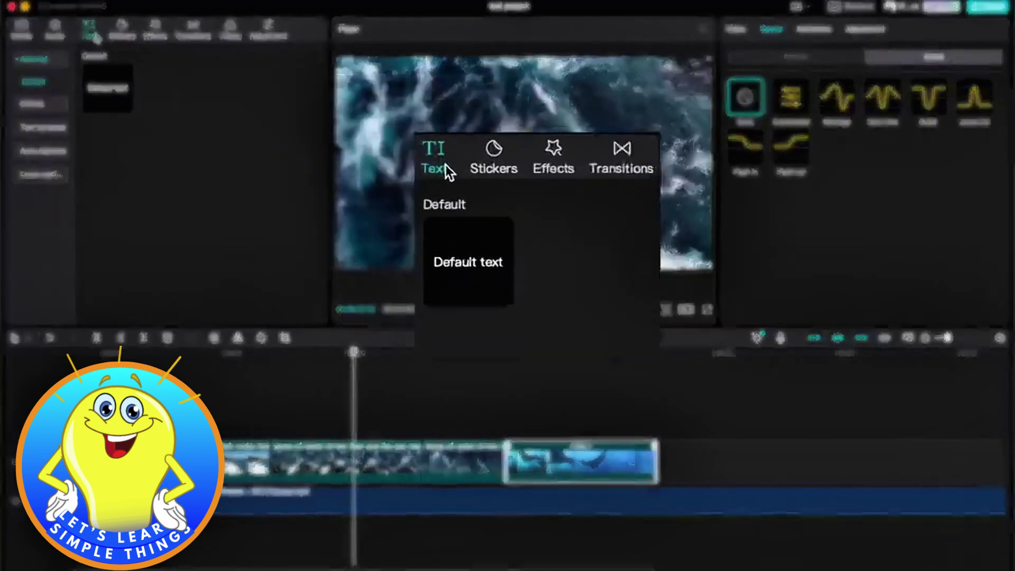
Step: Add a Default text clip at the playhead, about 00:00:20 over the waves-of-water footage
mouse_move(542, 300)
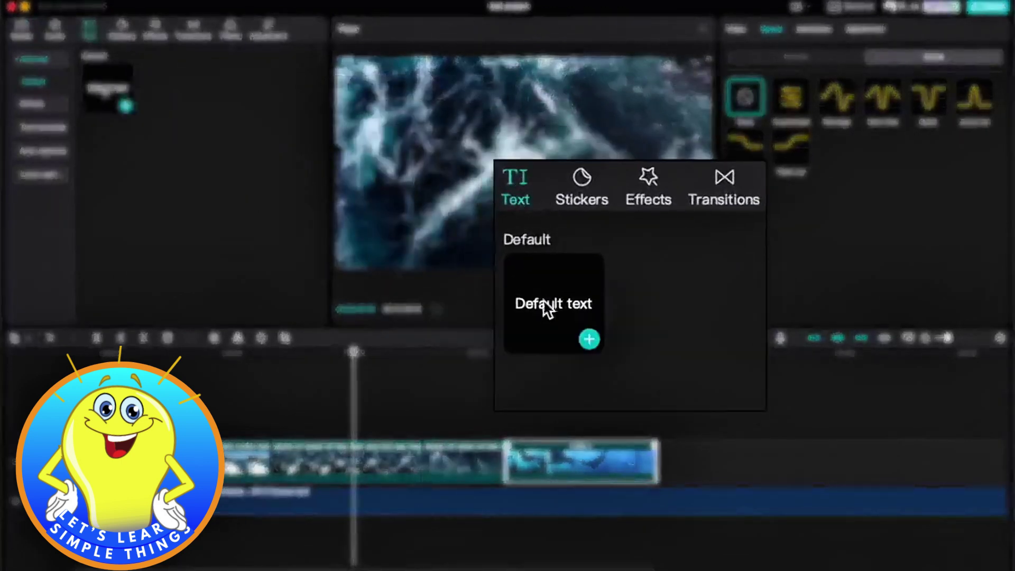
left_click(126, 107)
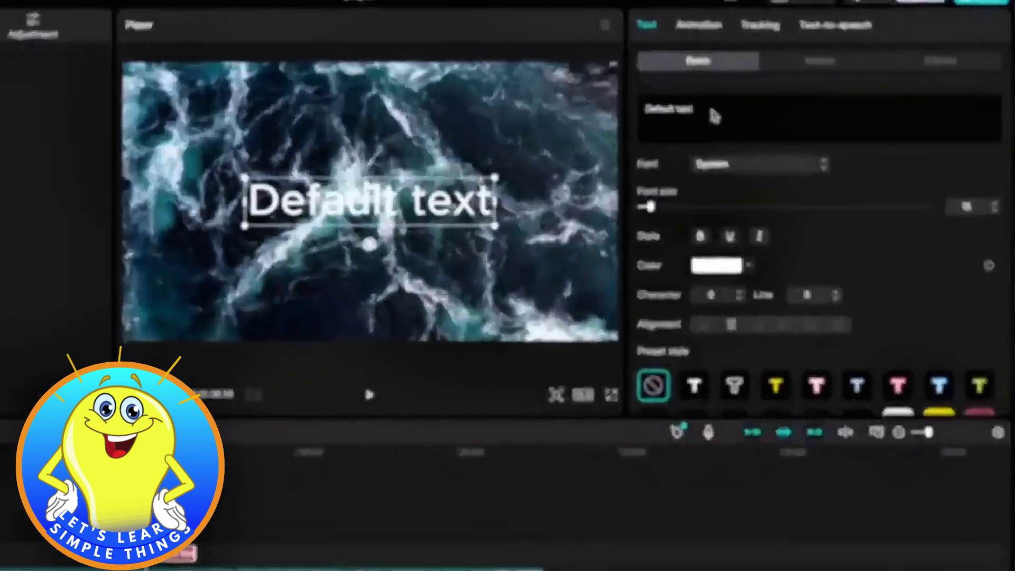
Step: Replace the default wording of the text clip with OCEAN
triple_click(759, 96)
type("OPC")
key("BackSpace")
key("BackSpace")
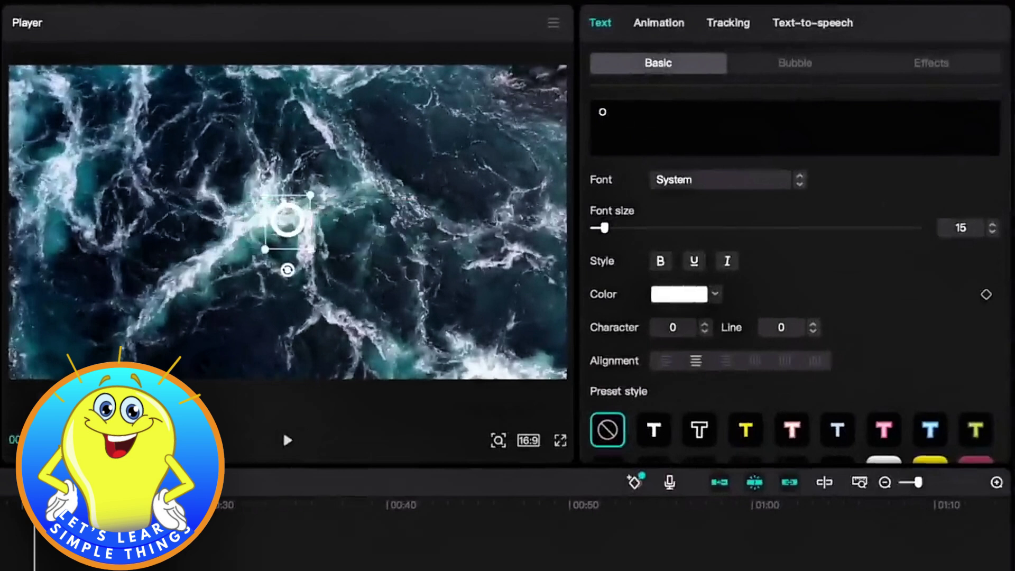
type("CEAN")
Step: Set the OCEAN text's font to Onest-Black and enlarge it on the canvas to about 225% scale
triple_click(767, 111)
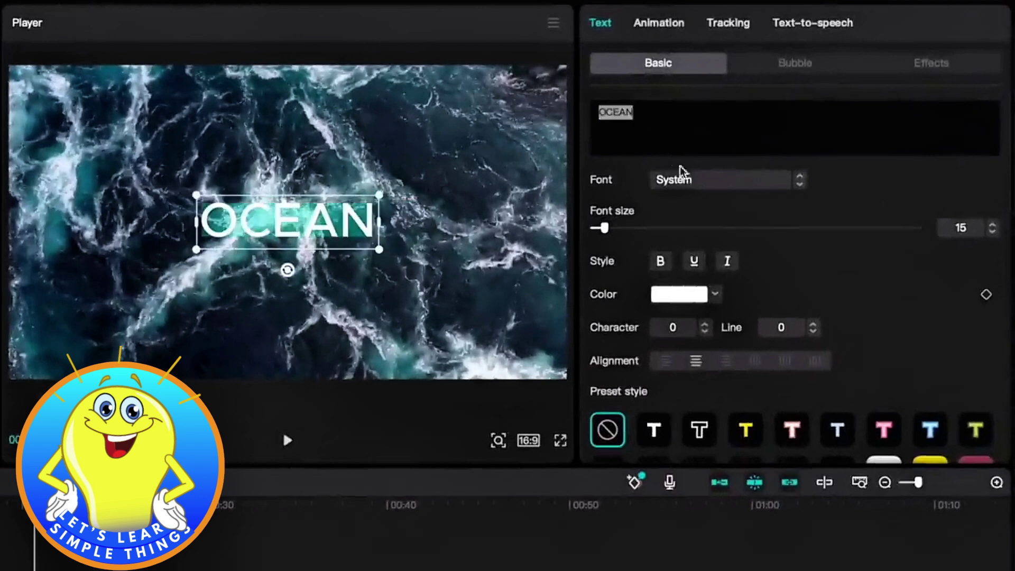
left_click(690, 181)
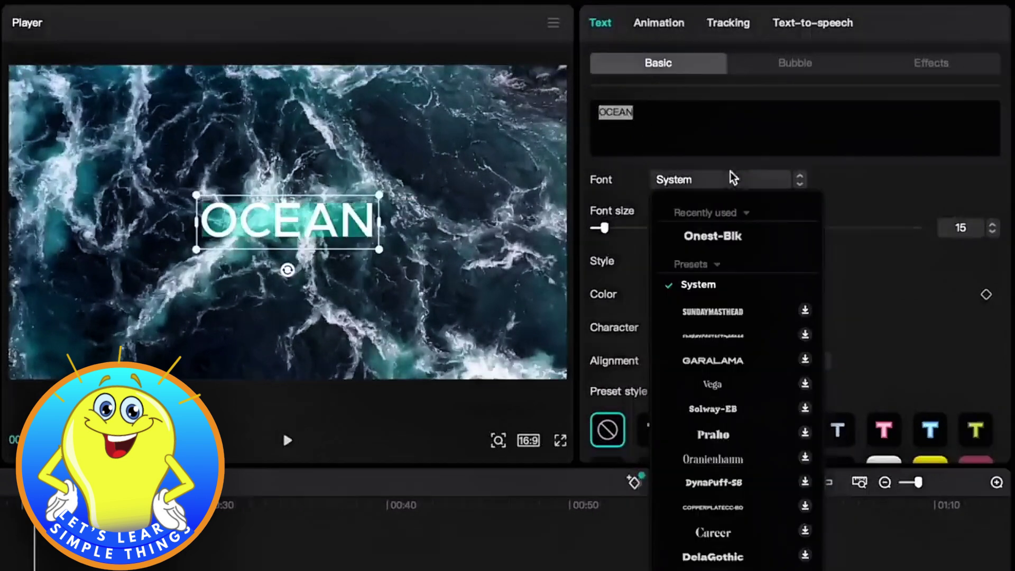
left_click(738, 234)
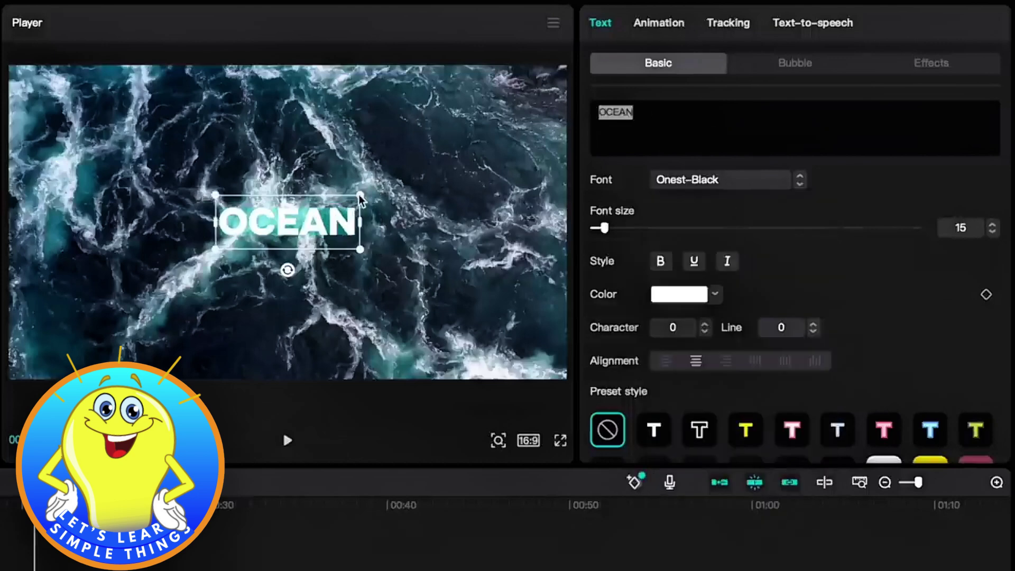
left_click_drag(360, 195, 511, 151)
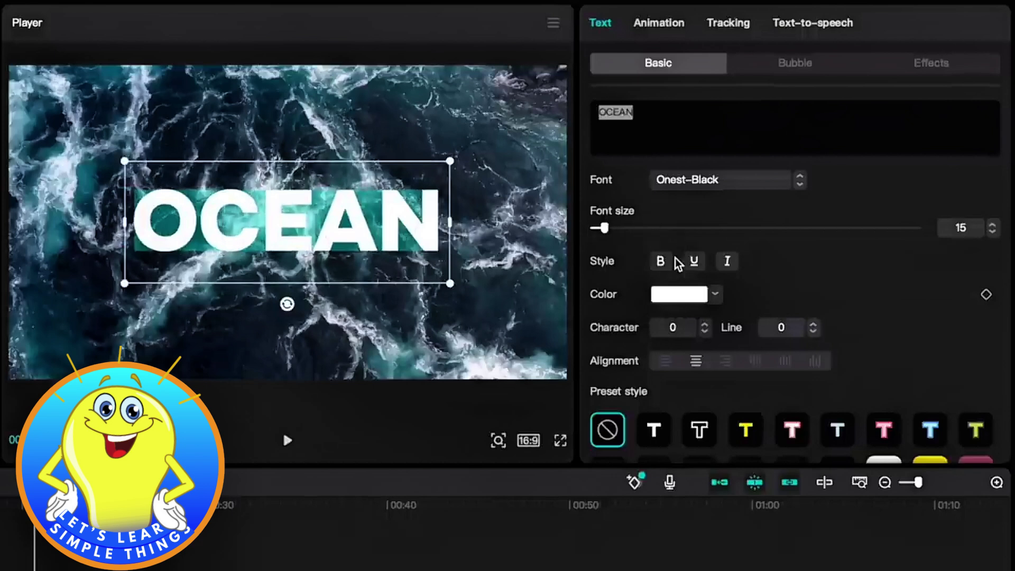
Step: Lower the opacity of the OCEAN text to about 59%
scroll(851, 291, "down", 3)
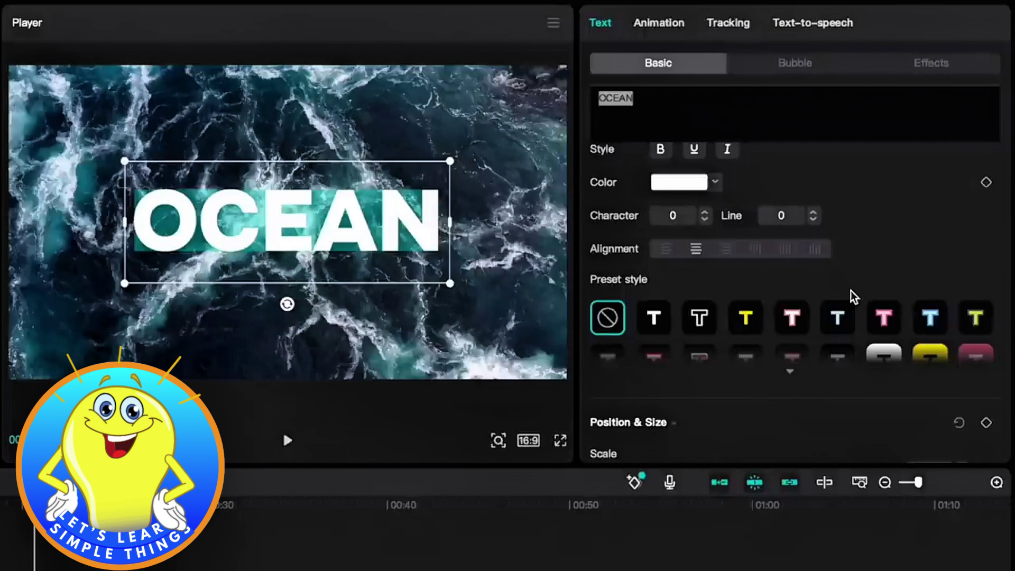
scroll(851, 290, "down", 5)
scroll(856, 297, "up", 3)
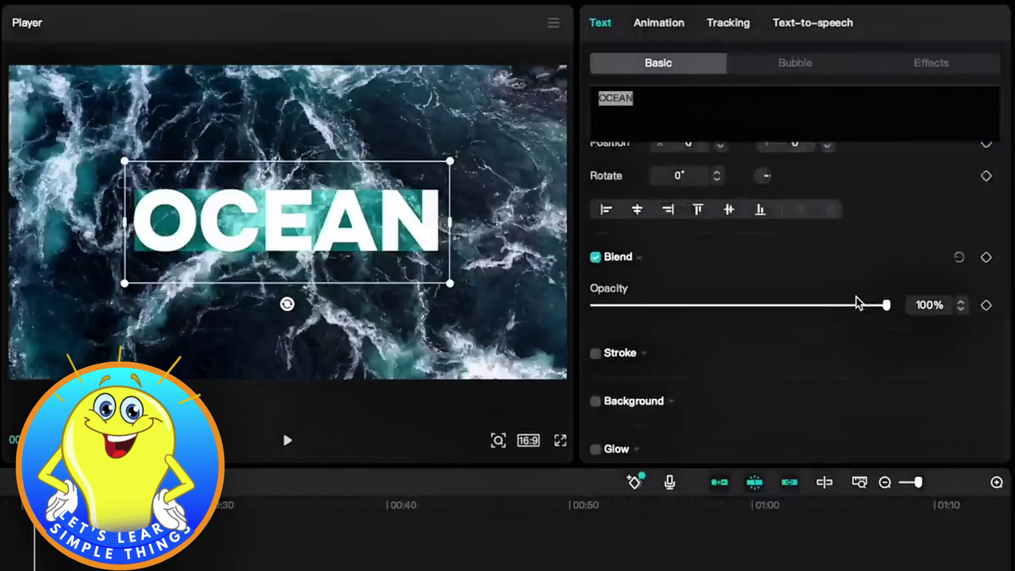
left_click_drag(887, 373, 768, 386)
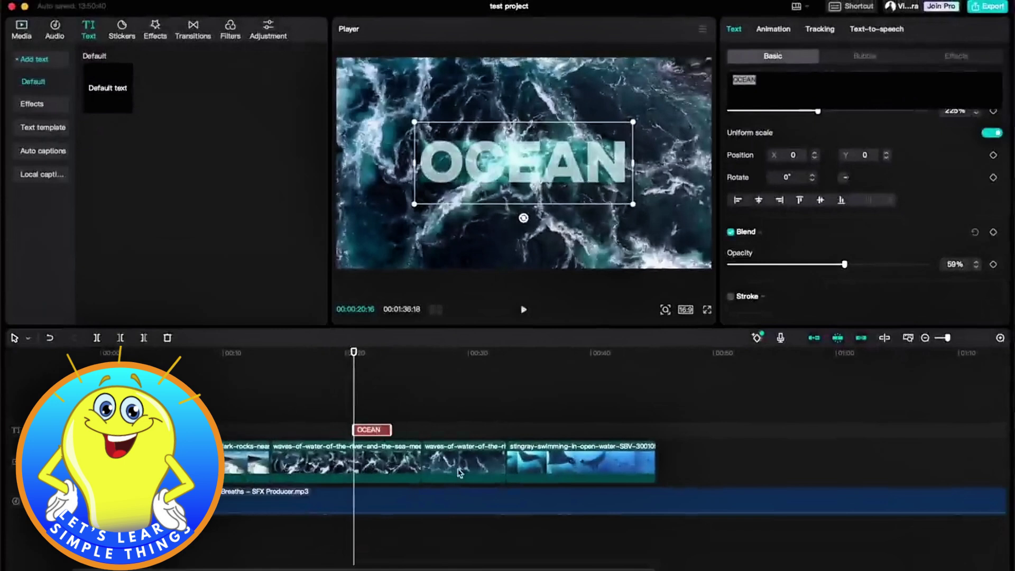
Step: Try the second waves-of-water clip as a 49% opacity overlay above the aerial waves clip at about 00:00:08, and delete it
left_click_drag(459, 472, 203, 432)
left_click(200, 353)
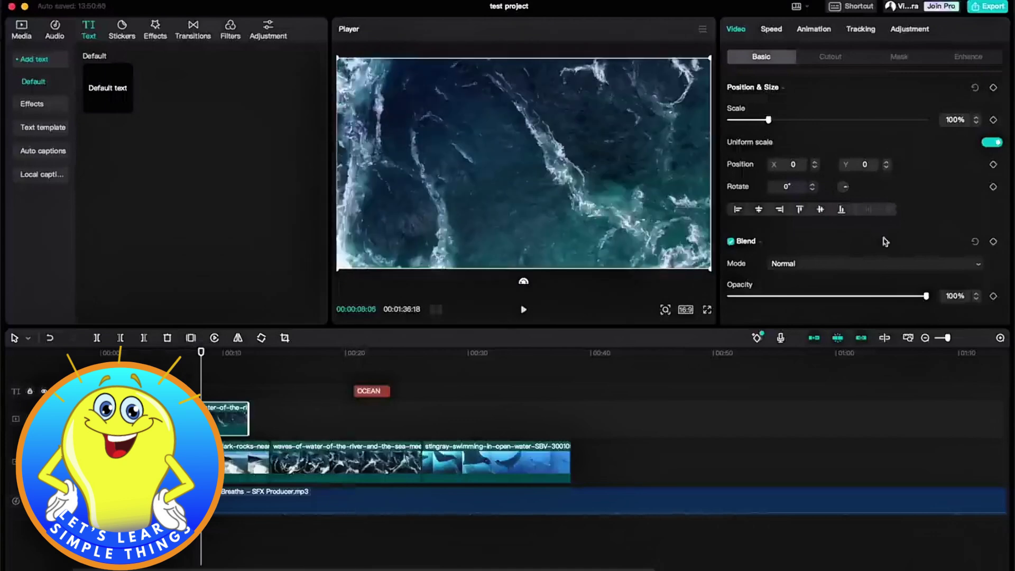
left_click_drag(848, 296, 827, 310)
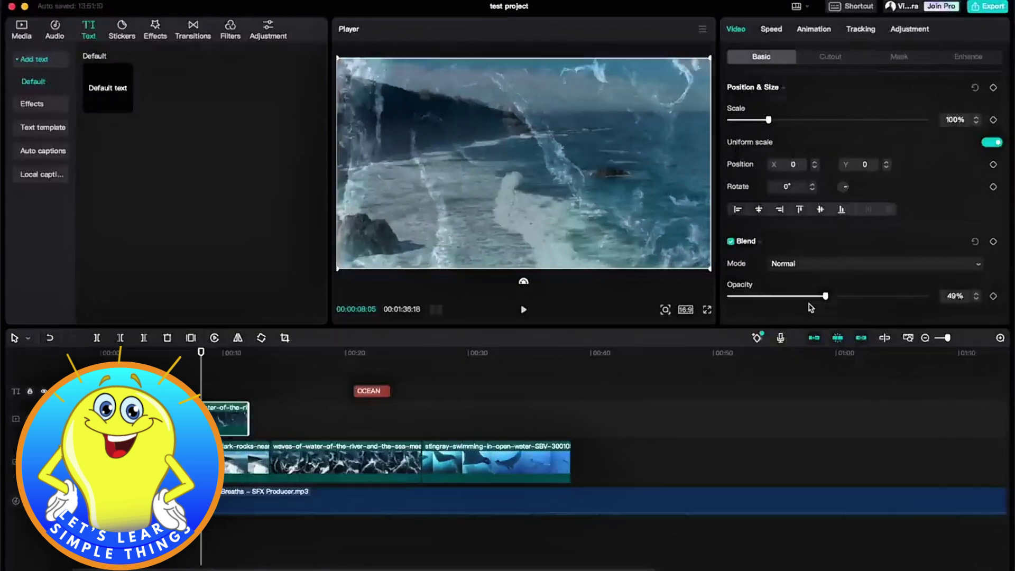
left_click_drag(825, 296, 935, 306)
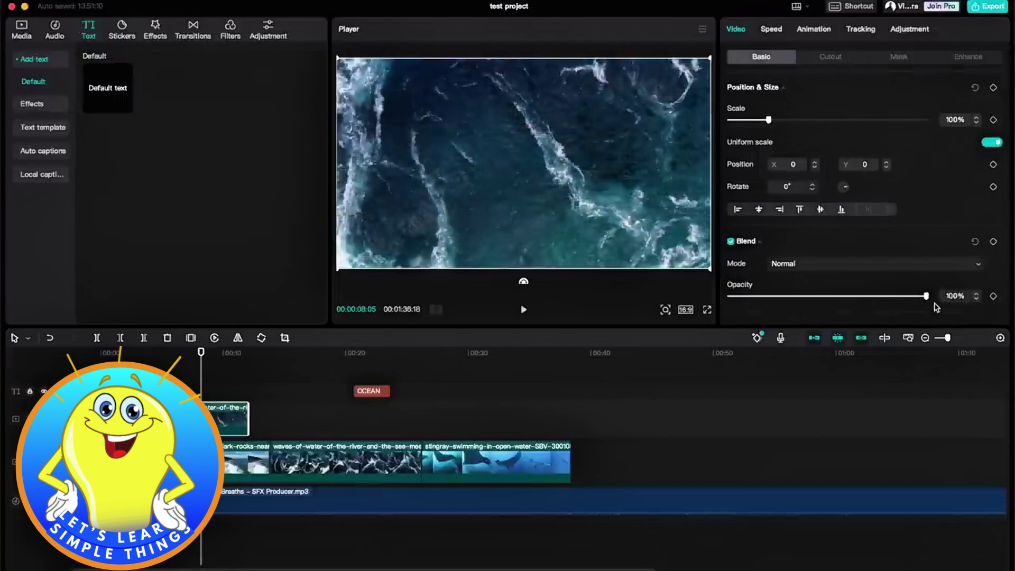
key("Delete")
Step: Set the OCEAN text's opacity to 100% and turn on its Shadow
left_click(379, 353)
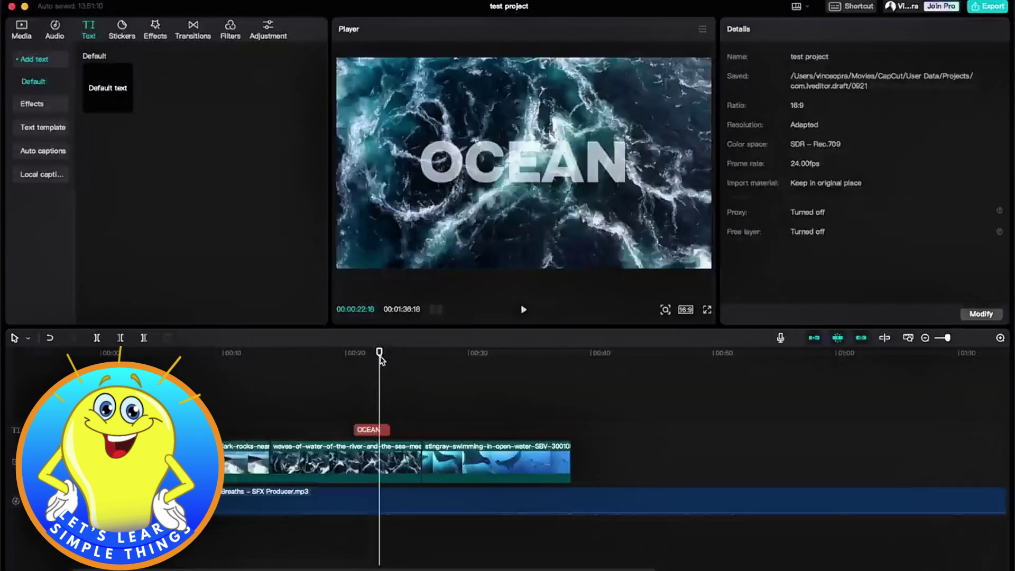
left_click(370, 429)
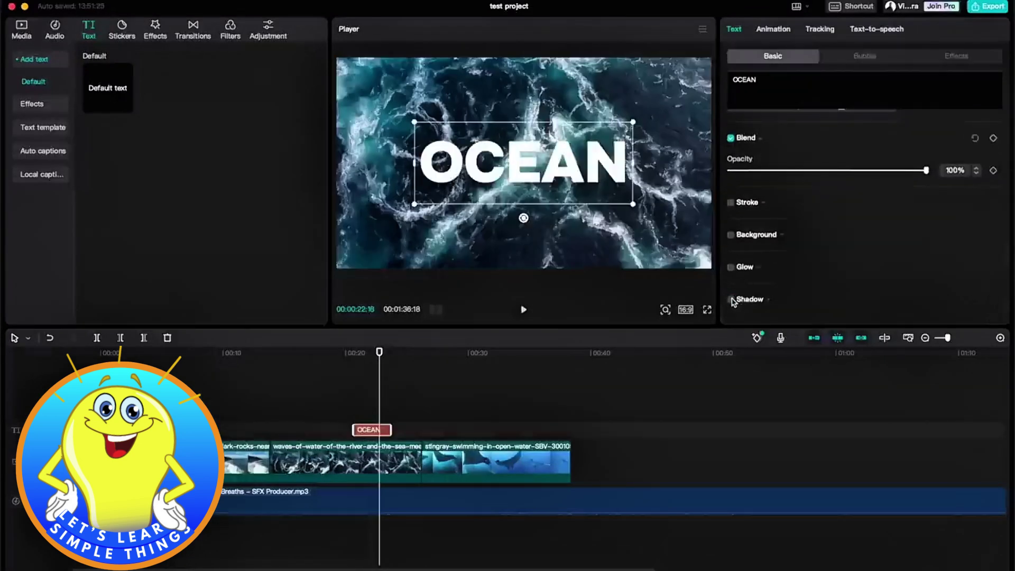
scroll(845, 158, "up", 3)
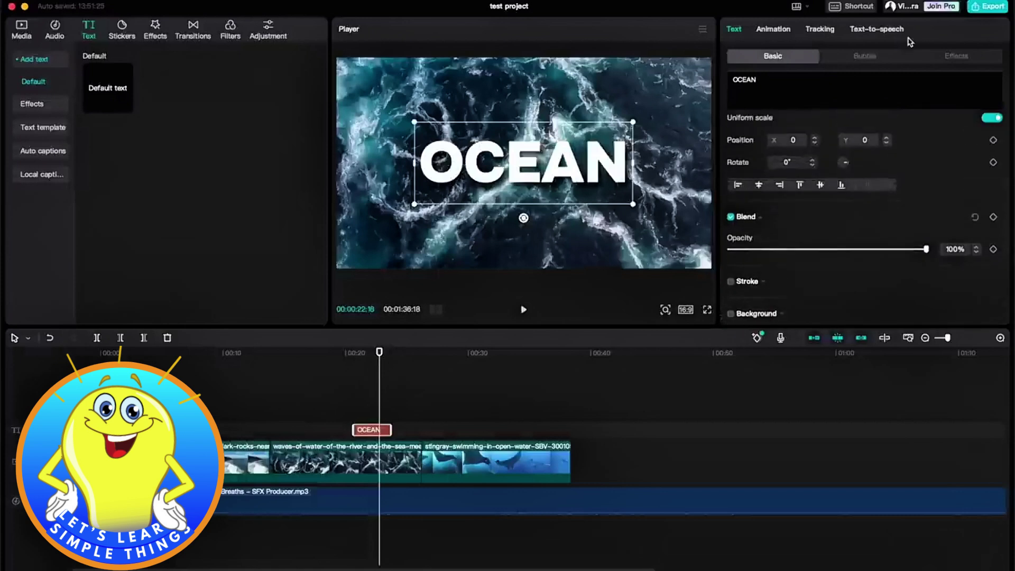
Step: Try a green speech bubble behind the OCEAN text and remove it
scroll(904, 106, "up", 5)
left_click(884, 58)
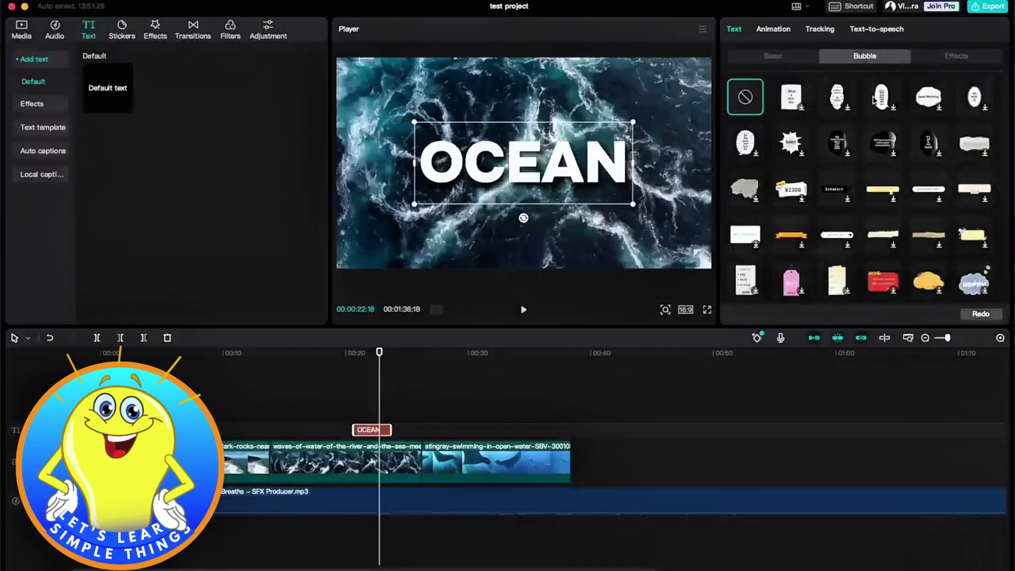
scroll(766, 171, "down", 5)
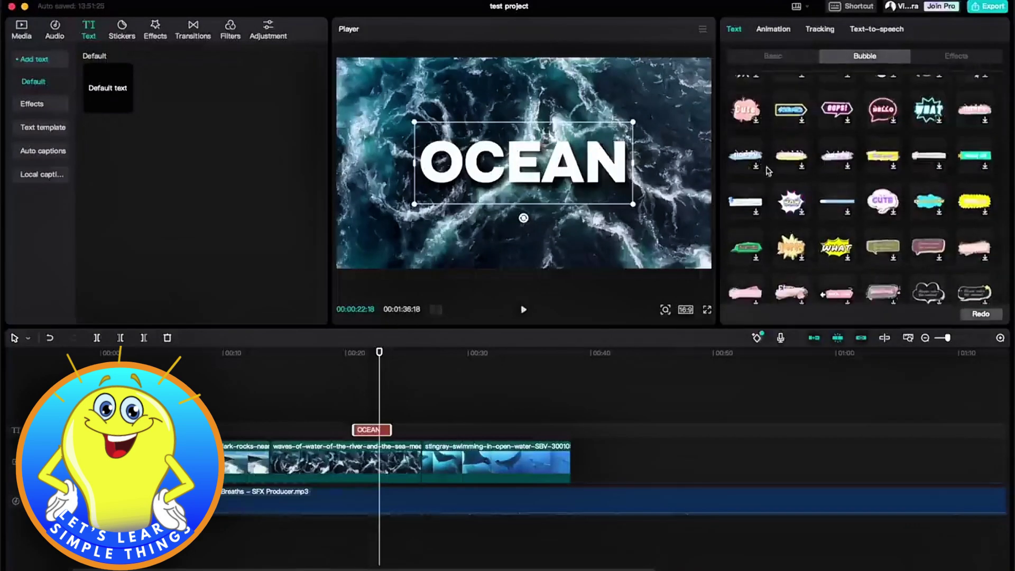
left_click(748, 248)
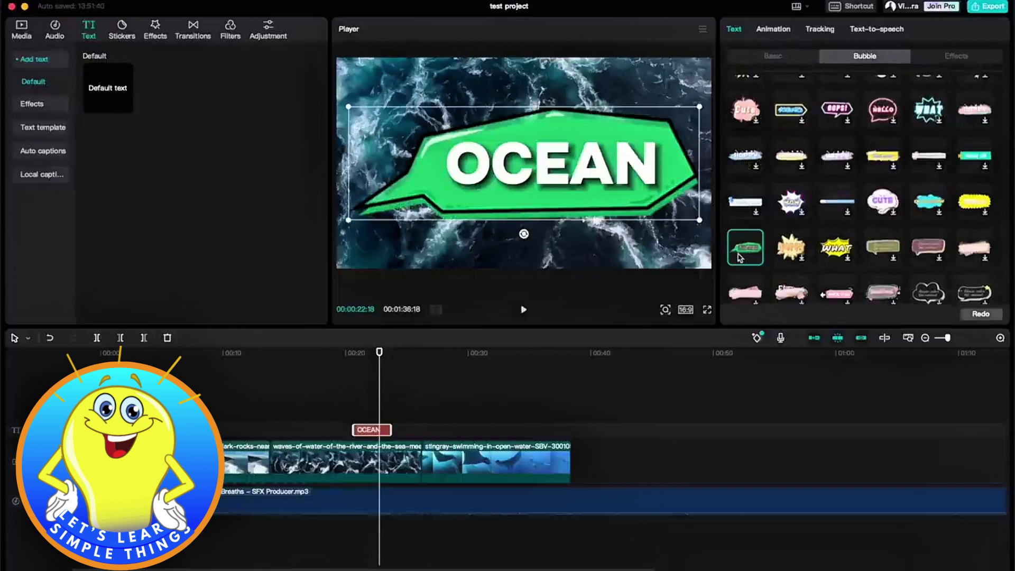
scroll(740, 258, "up", 5)
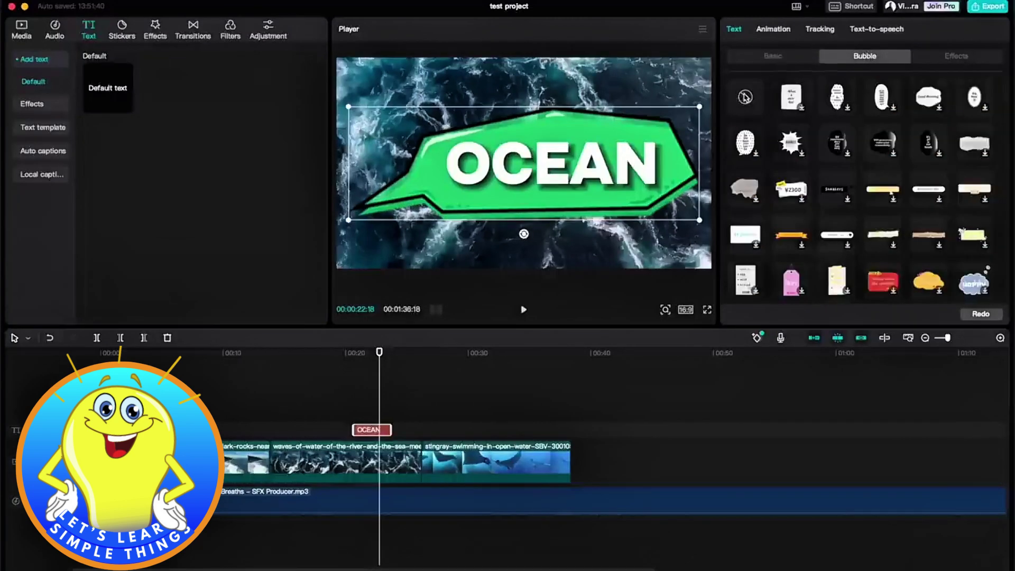
left_click(746, 97)
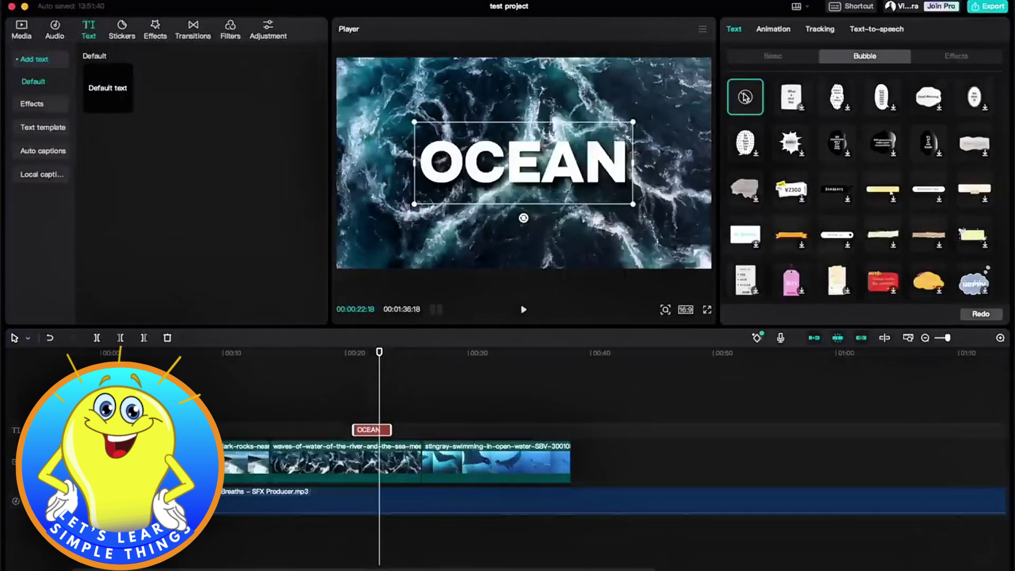
Step: Apply the first plain white ART text effect to OCEAN and browse the other effect styles
left_click(955, 57)
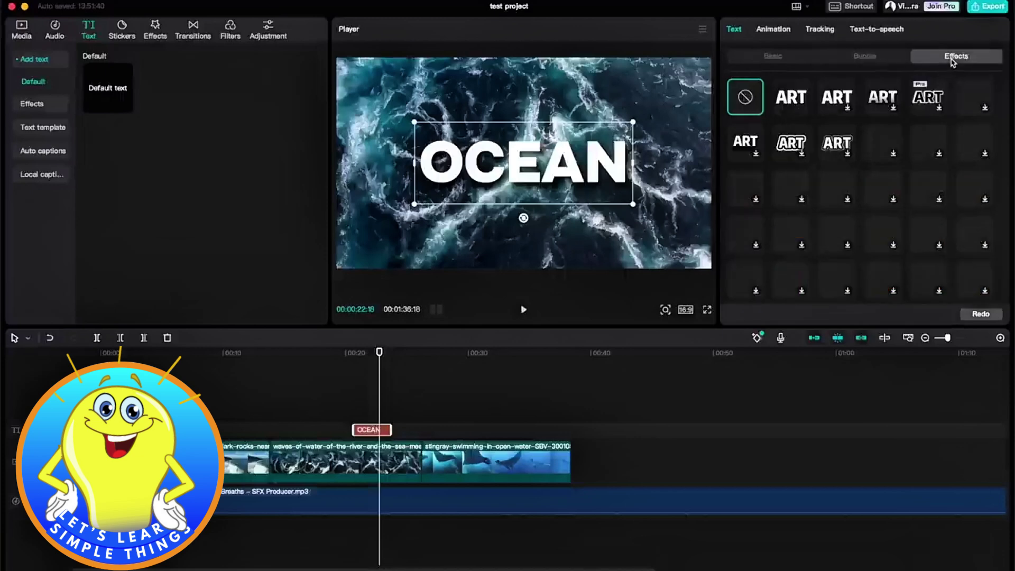
left_click(782, 106)
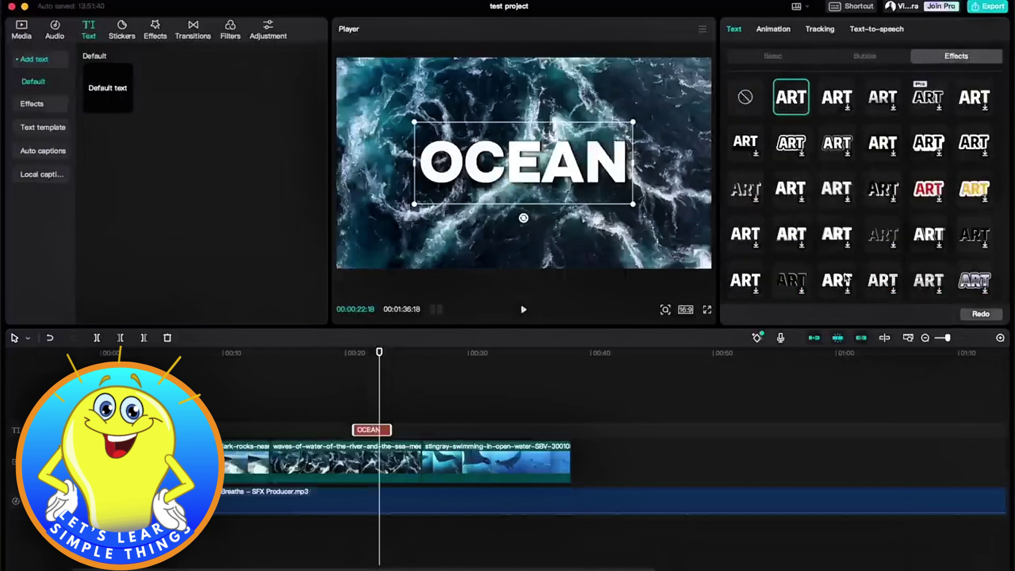
scroll(845, 278, "down", 10)
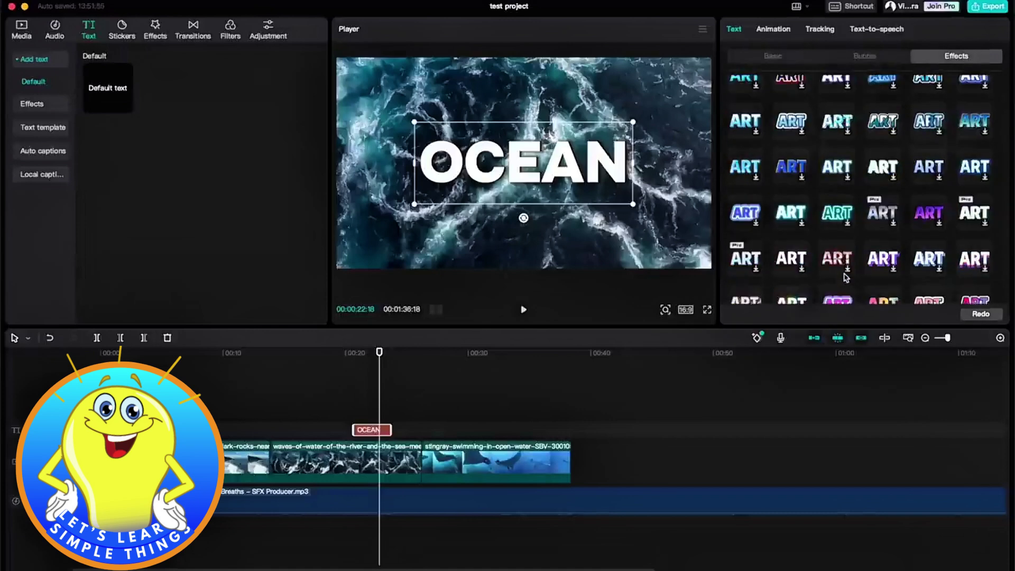
scroll(846, 278, "up", 10)
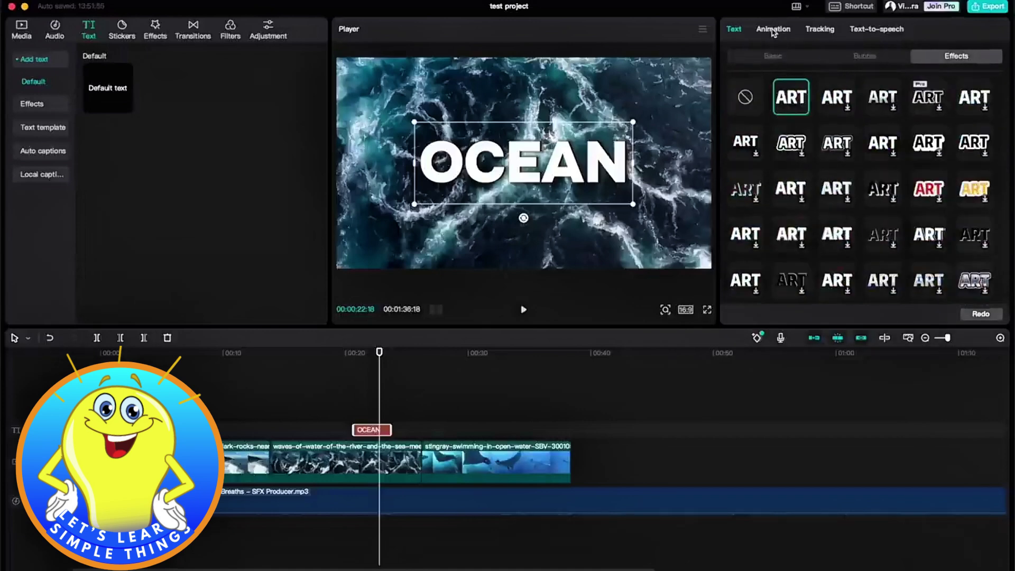
Step: Apply the Slide Up In animation to the OCEAN text and preview it from the start of the text clip
left_click(773, 30)
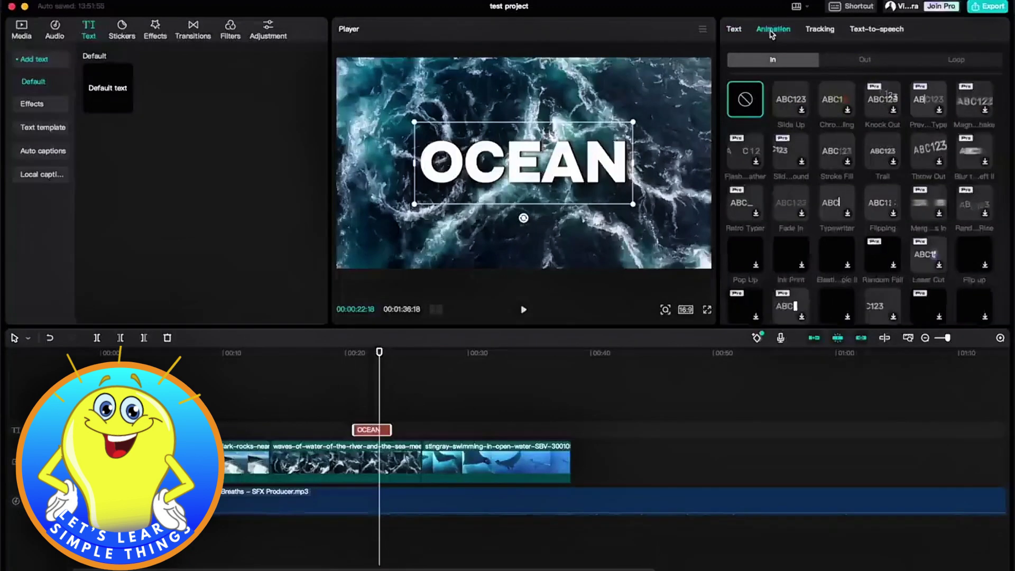
left_click(862, 59)
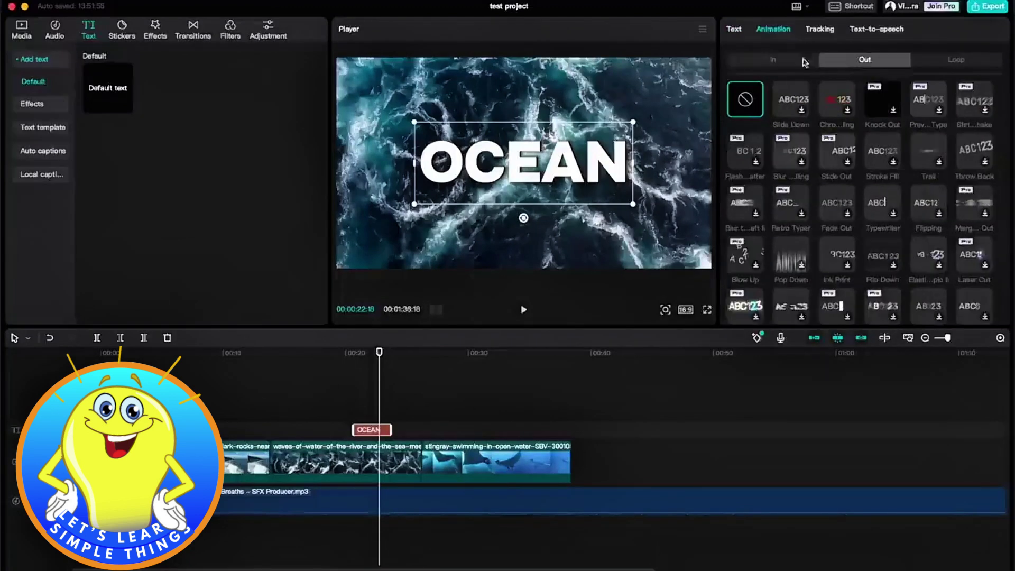
left_click(772, 58)
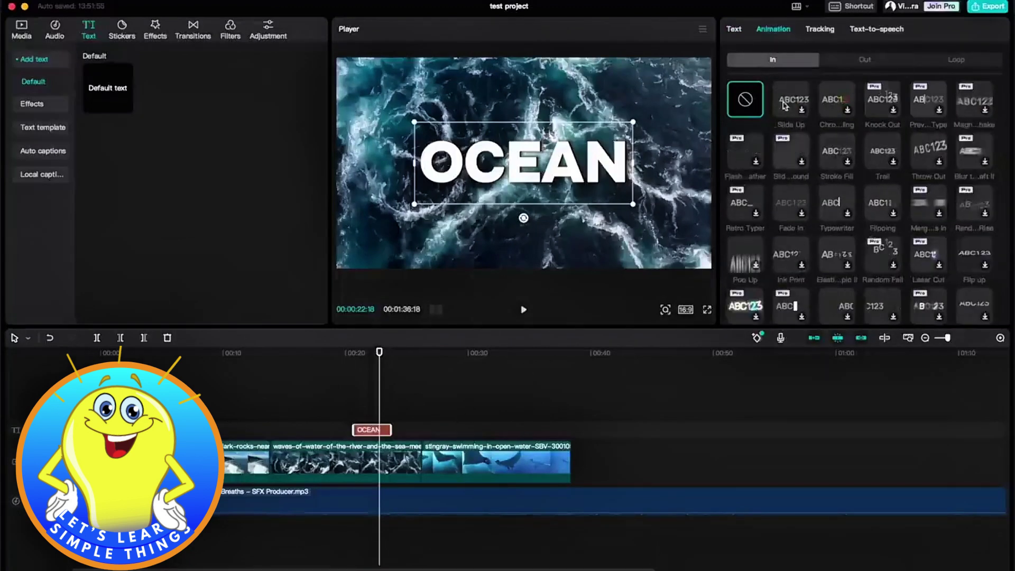
left_click(793, 103)
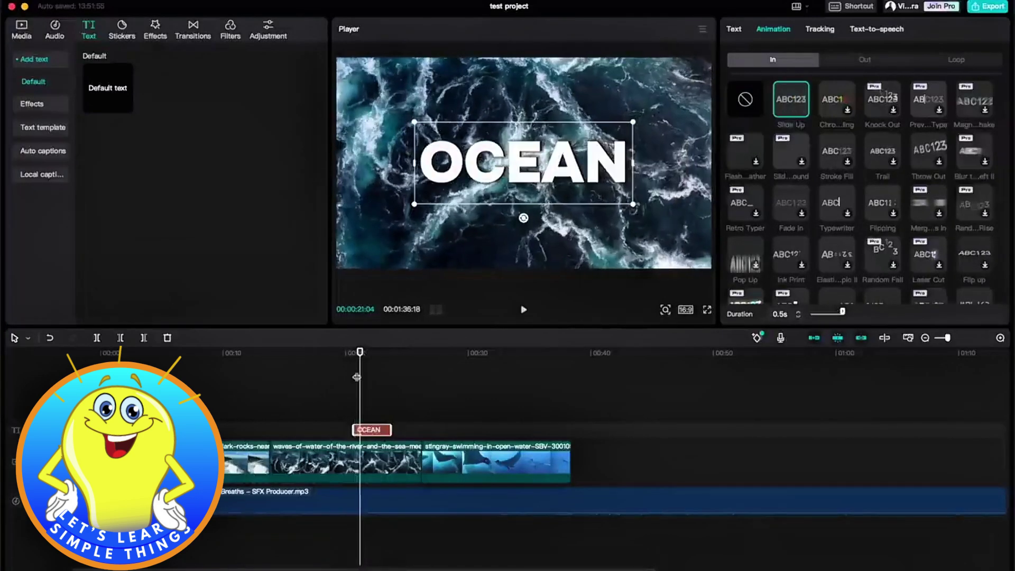
left_click(351, 352)
key("space")
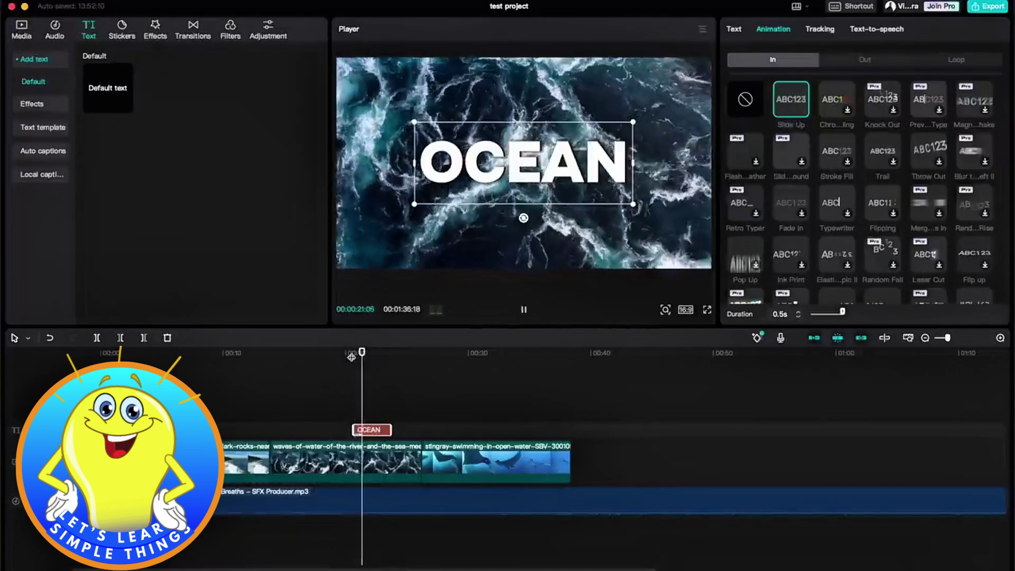
key("space")
Step: Give the OCEAN text a Flash In animation and a Blur Out animation, and preview them
left_click(741, 161)
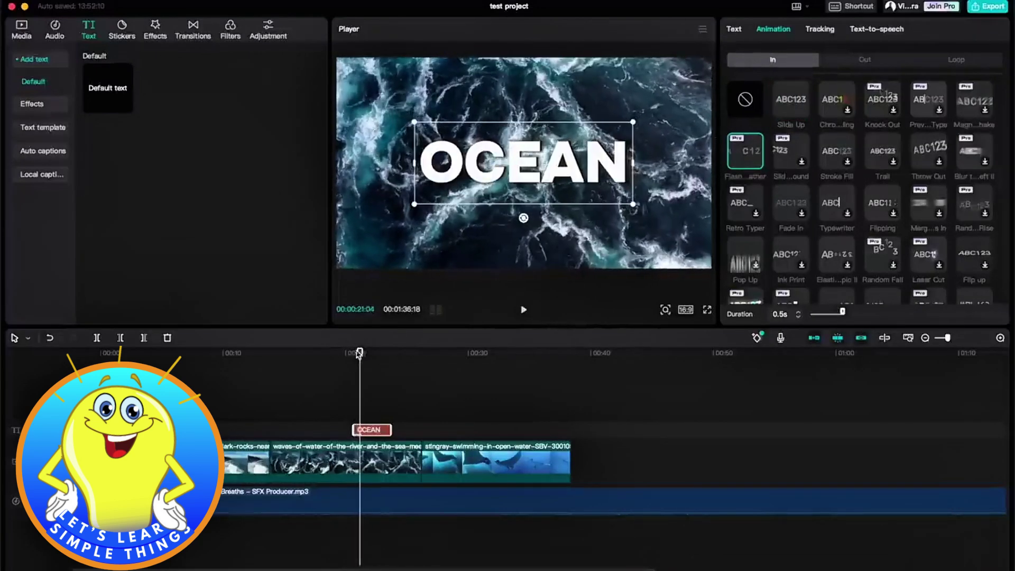
left_click(860, 65)
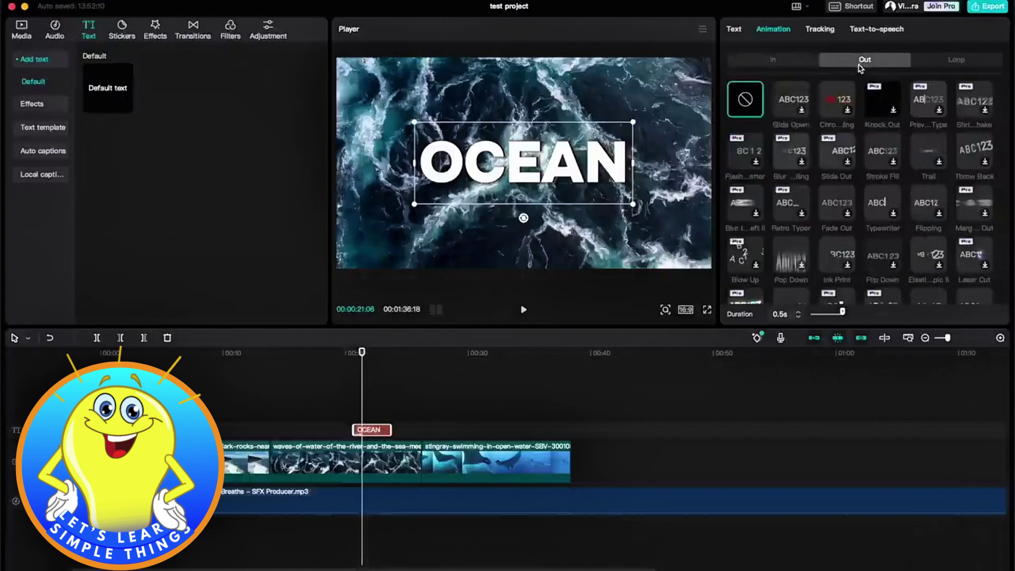
left_click(739, 201)
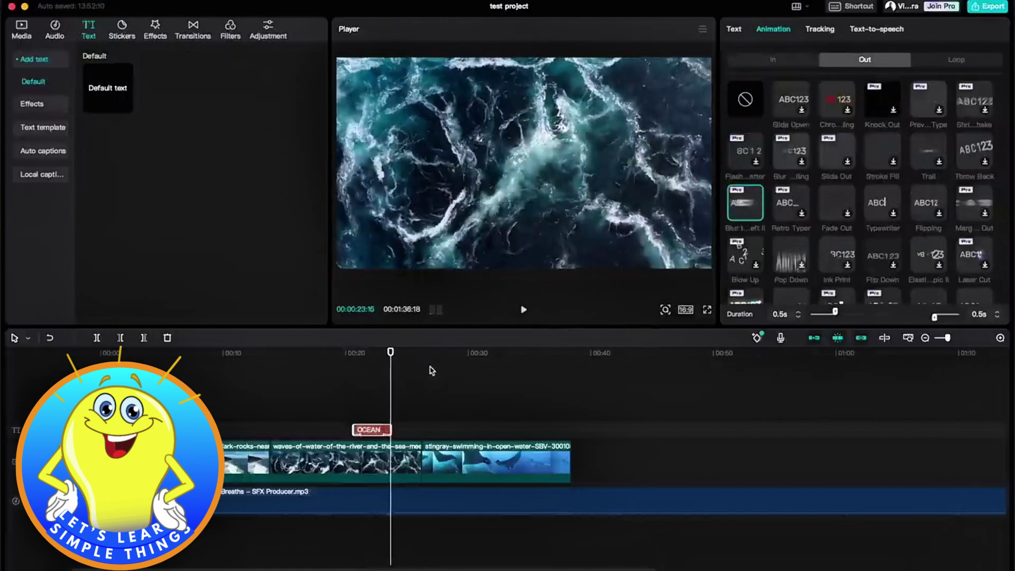
key("space")
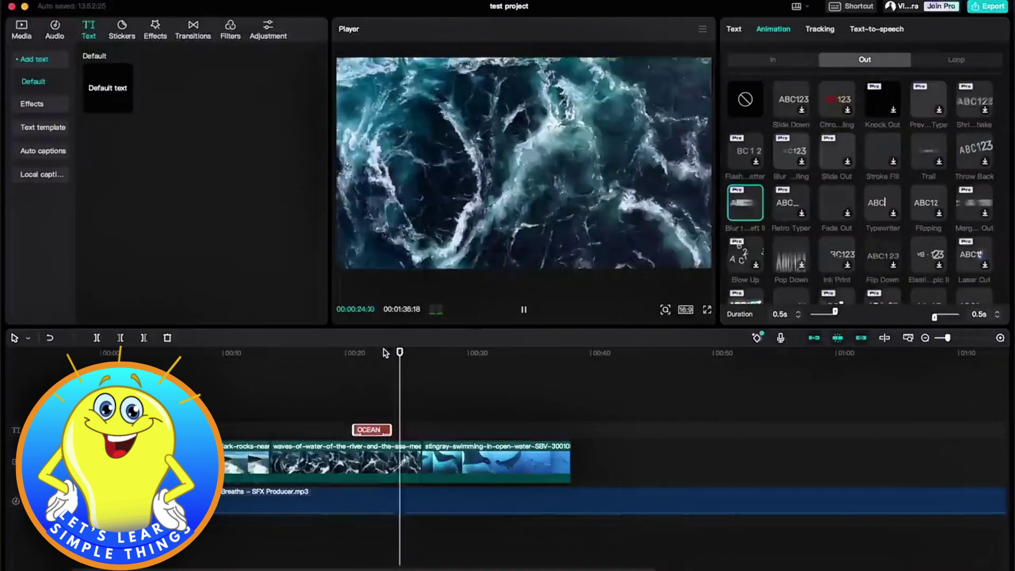
left_click(367, 352)
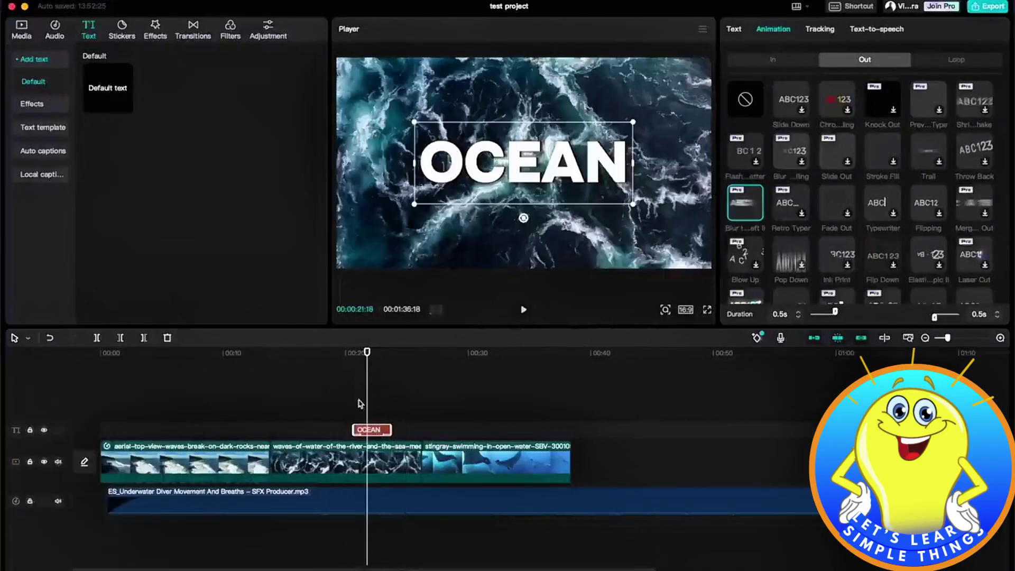
Step: Delete the OCEAN text clip and bring up the collection of text templates
key("Delete")
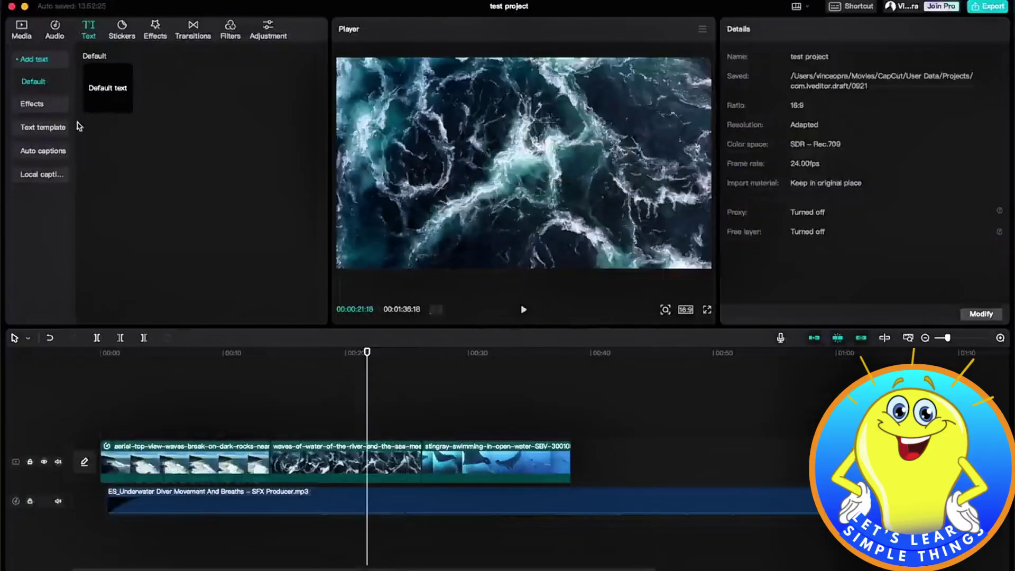
left_click(59, 127)
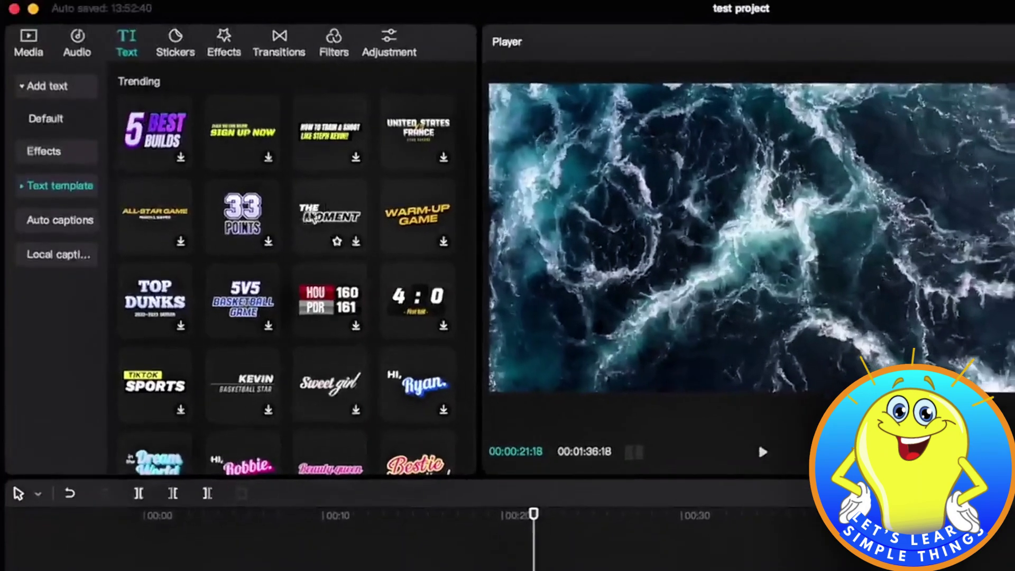
Step: Place the THE MOMENT text template above the waves clip at about 20 seconds and move the playhead into it
left_click(313, 216)
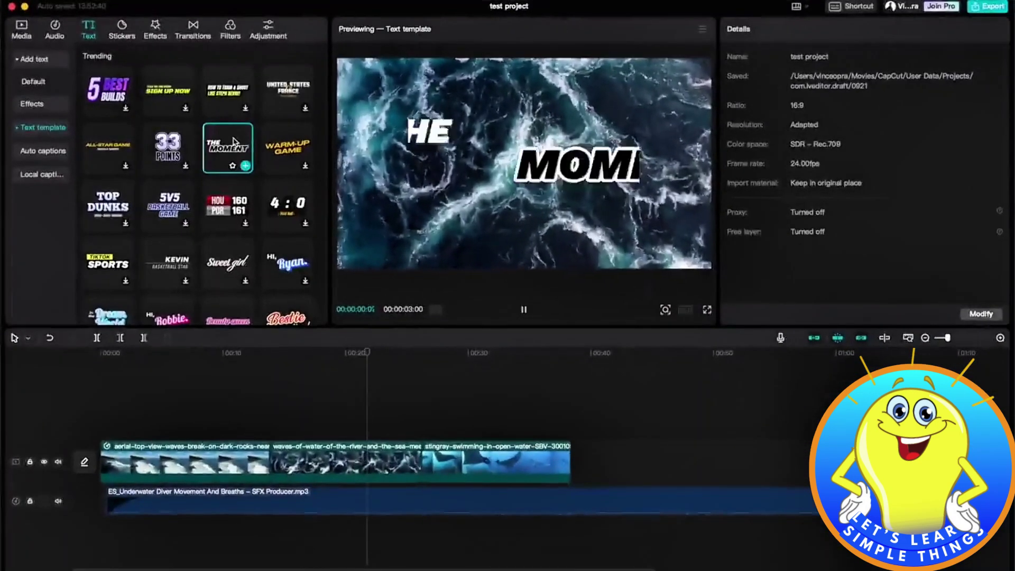
left_click_drag(227, 143, 354, 426)
left_click(372, 411)
Step: Change the second line of the THE MOMENT template to OCEAN
double_click(477, 127)
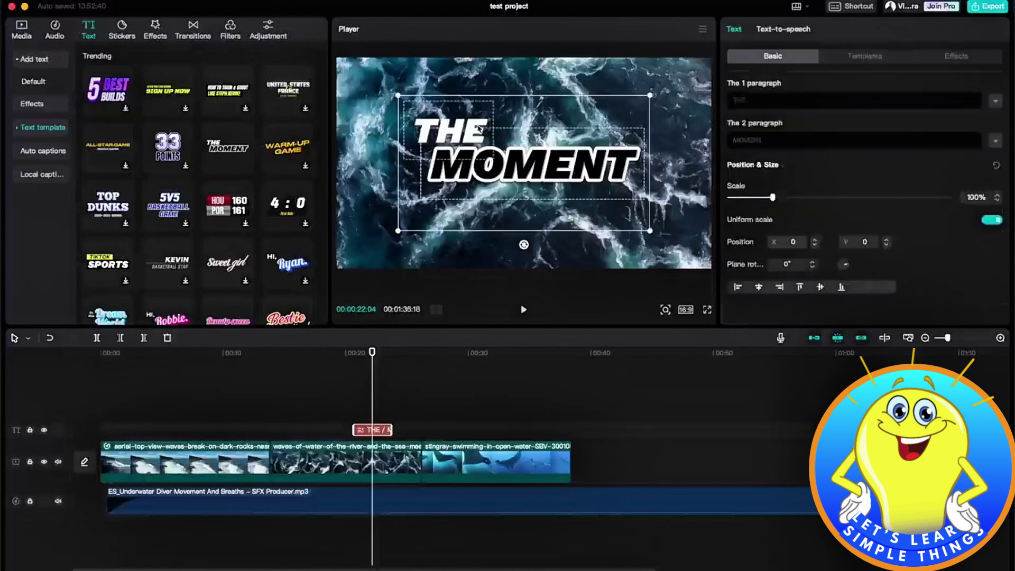
left_click(557, 156)
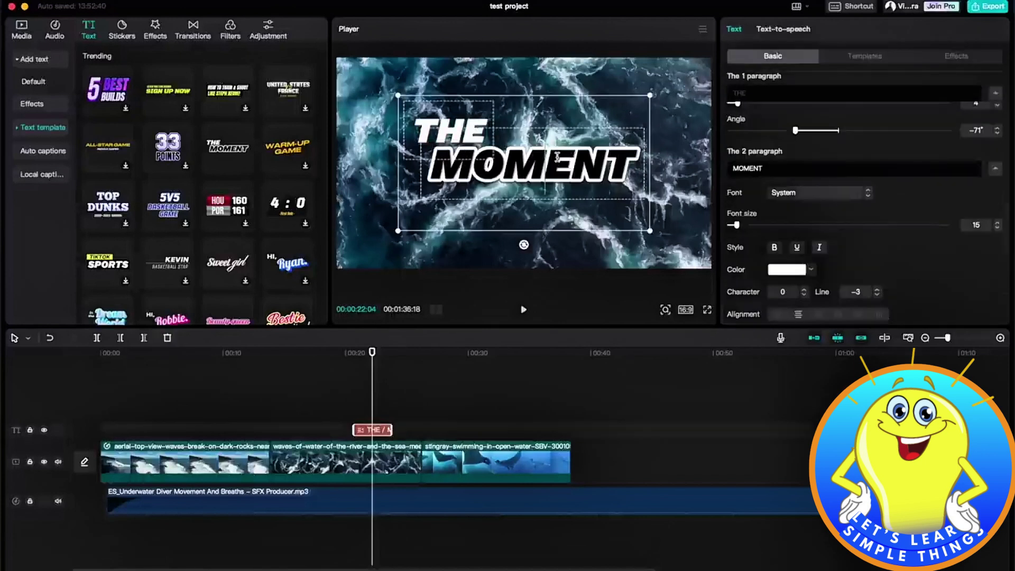
double_click(557, 159)
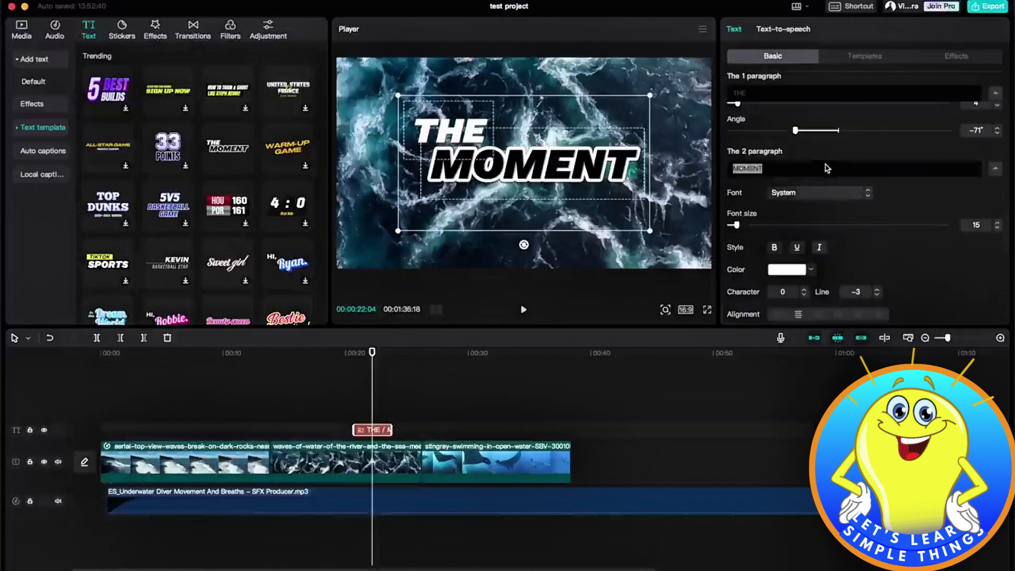
type("OCEAN")
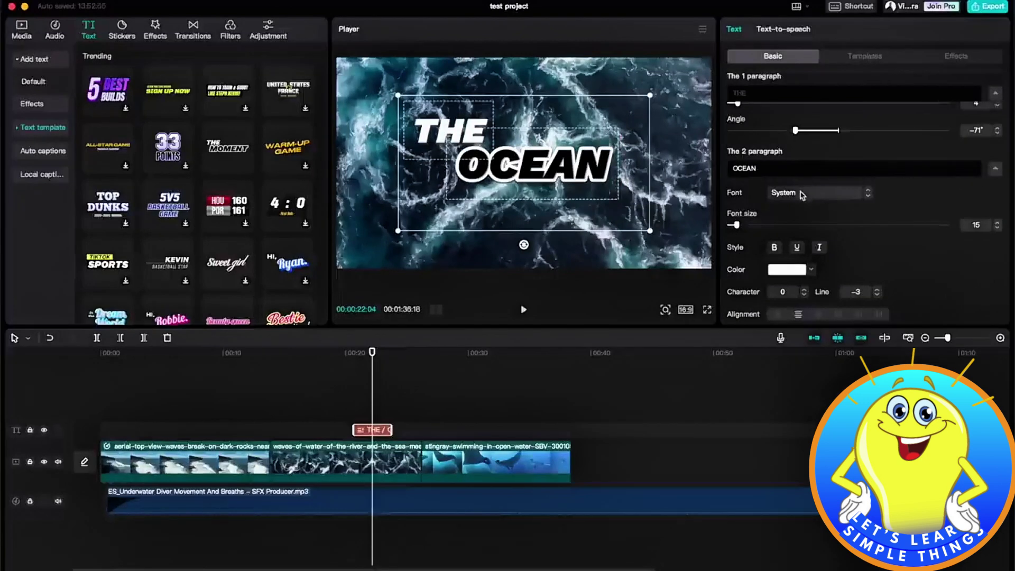
scroll(800, 192, "down", 1)
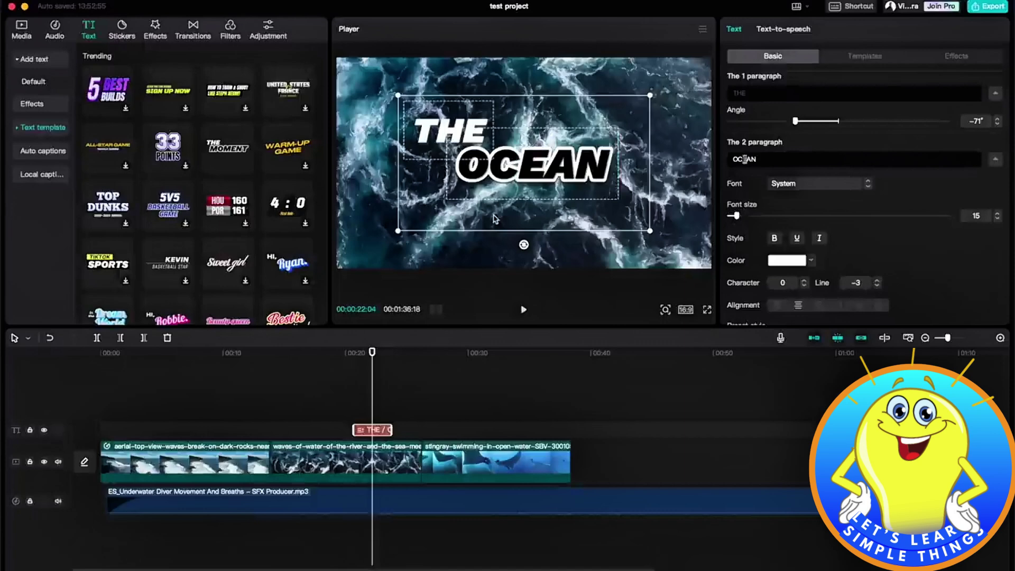
Step: Select the stingray clip and add contrast with a Brightness (Luma) S-curve, lowering the shadows and raising the highlights
left_click(468, 423)
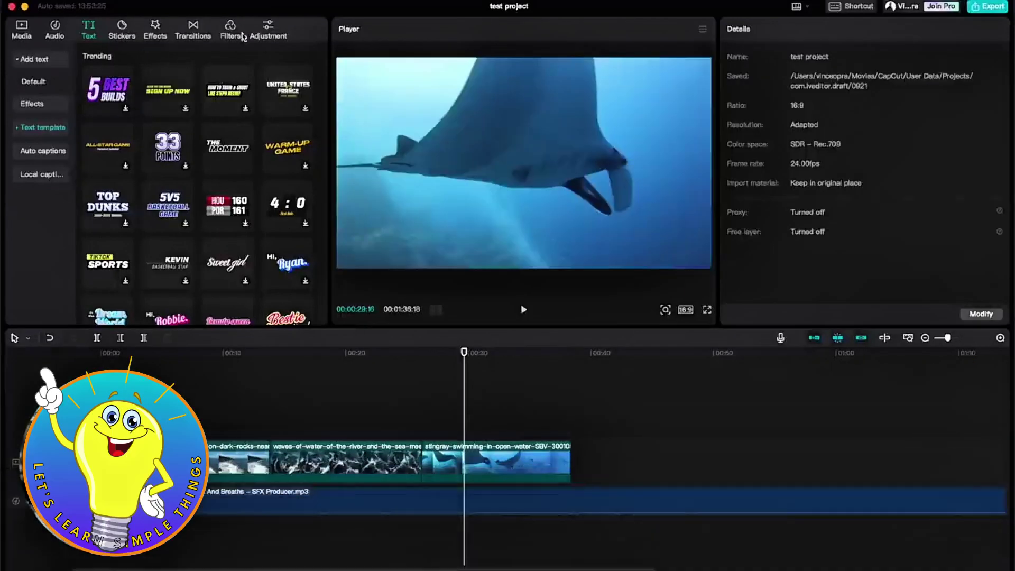
left_click(477, 467)
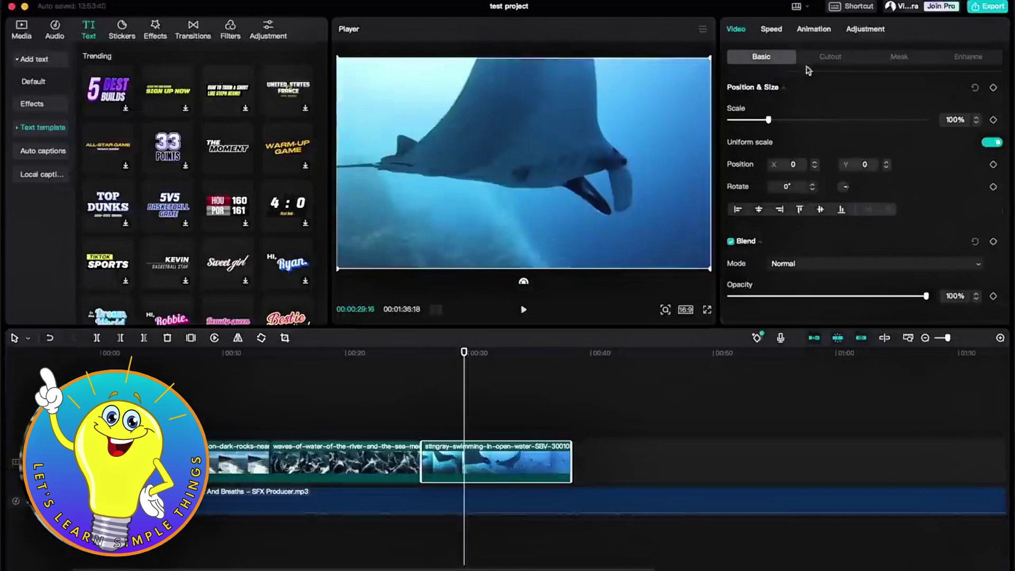
left_click(862, 29)
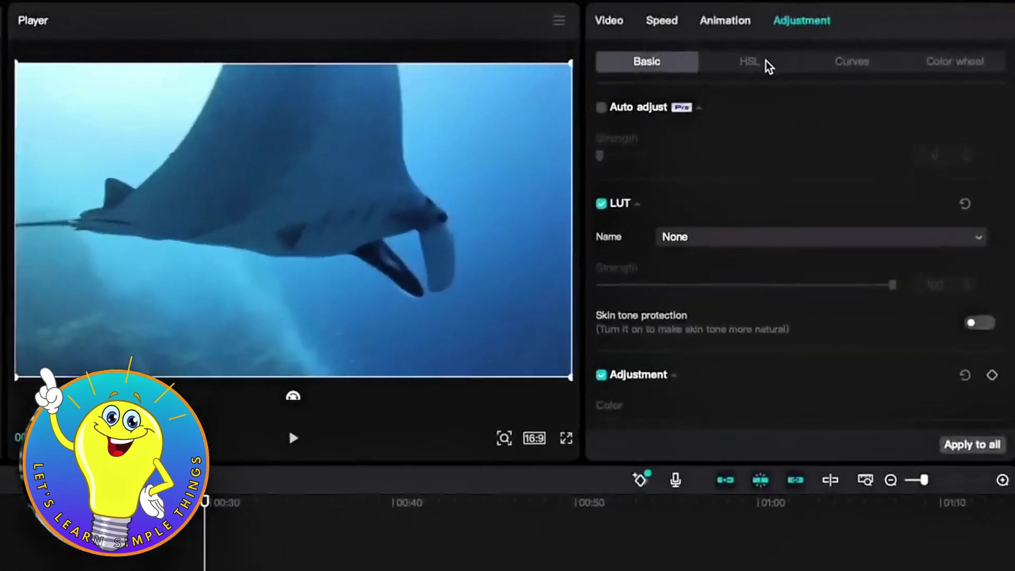
left_click(849, 70)
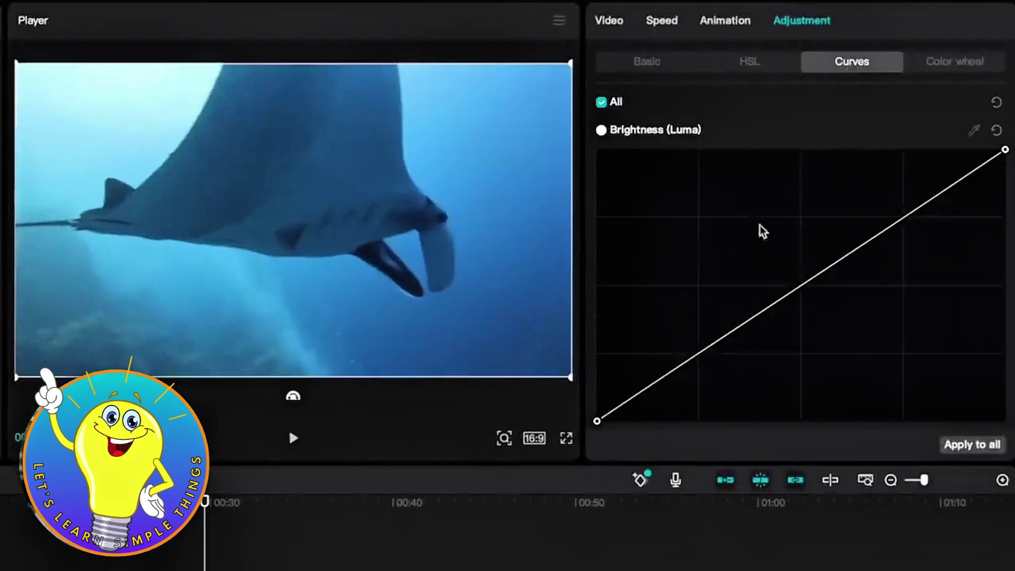
left_click(723, 338)
left_click_drag(723, 338, 736, 360)
left_click(904, 229)
left_click_drag(904, 229, 902, 209)
Step: Shift the stingray clip's Shadows color wheel toward red-orange, to about 0.05 red, 0.00 green and -0.11 blue
left_click(955, 61)
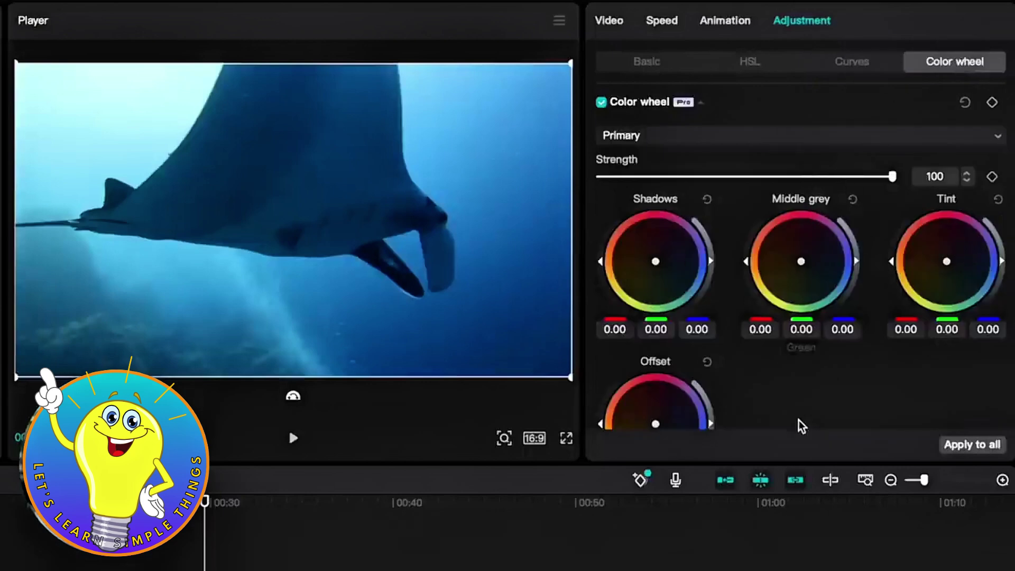
scroll(798, 421, "down", 1)
left_click_drag(654, 229, 612, 198)
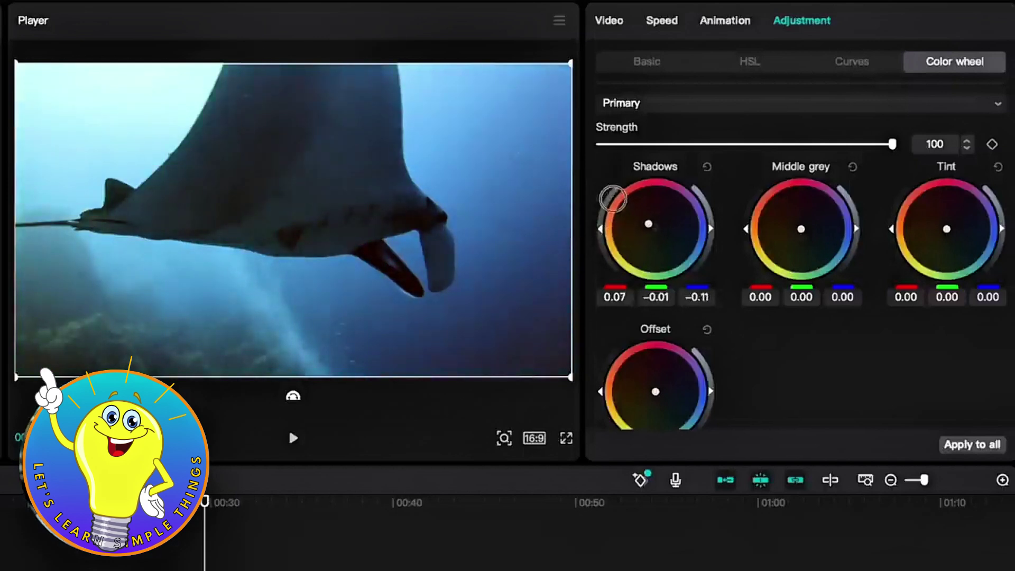
left_click(670, 23)
left_click(724, 21)
left_click(803, 21)
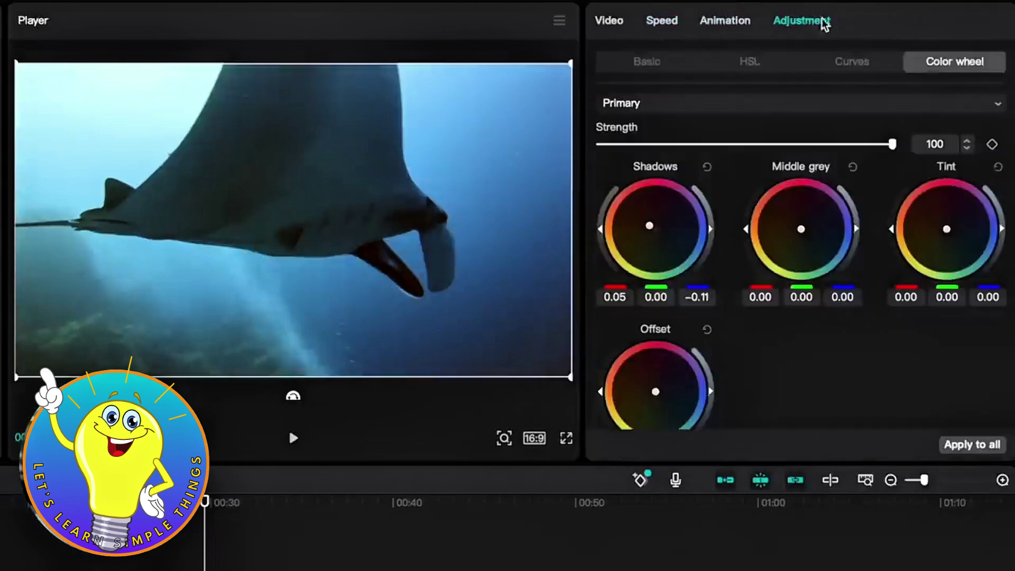
Step: Set the hue of the stingray clip's cyan tones to 53 in the HSL adjustment
left_click(781, 61)
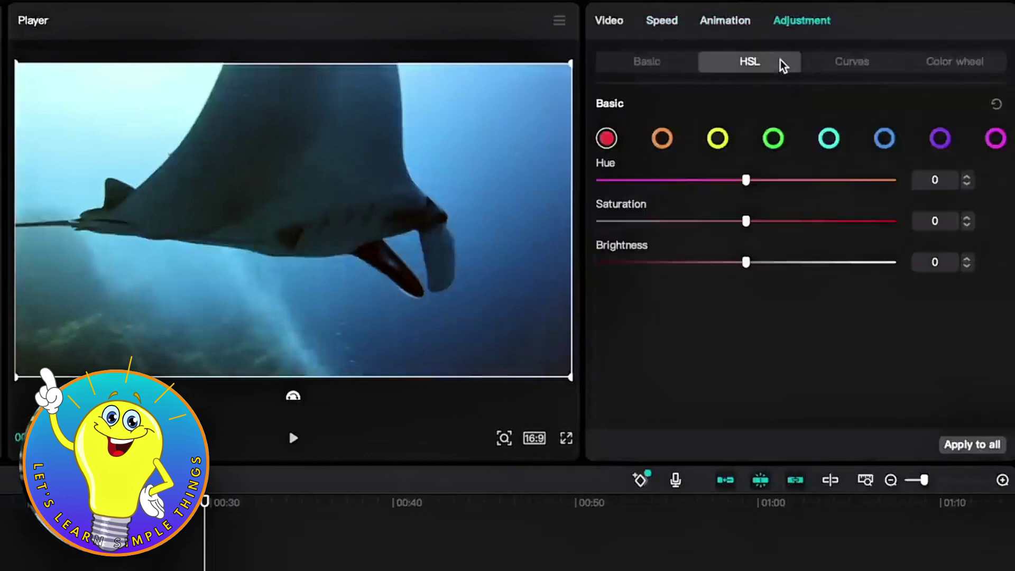
left_click(828, 139)
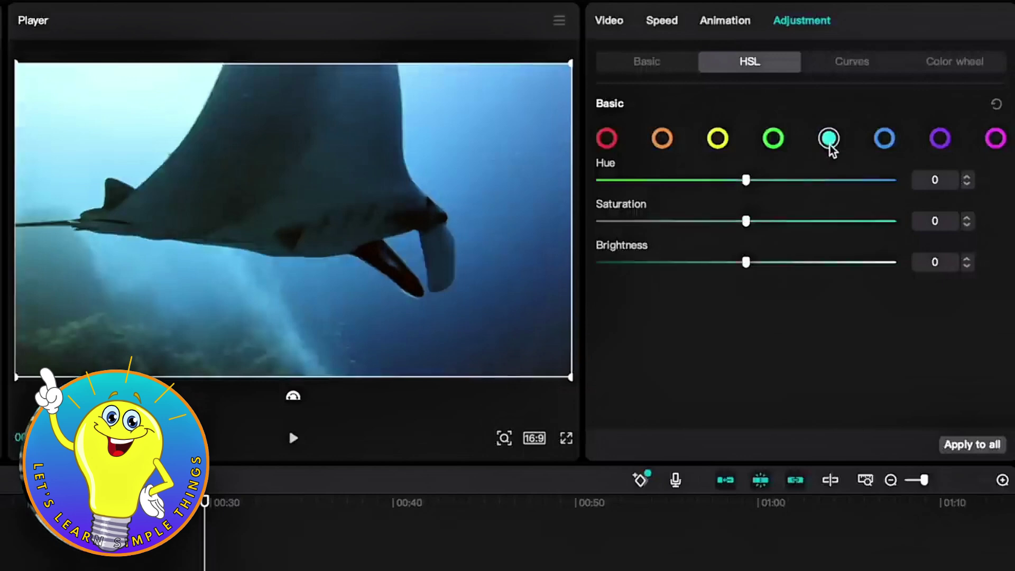
left_click_drag(747, 178, 824, 192)
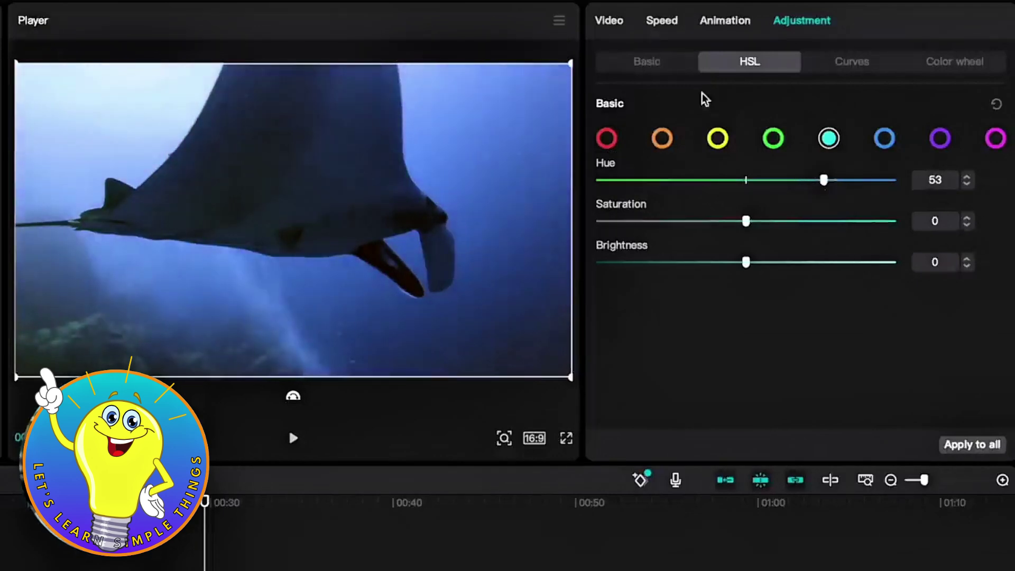
Step: Review the stingray clip's basic color adjustments, set Temp to 17 and slightly tweak its lightness
left_click(661, 66)
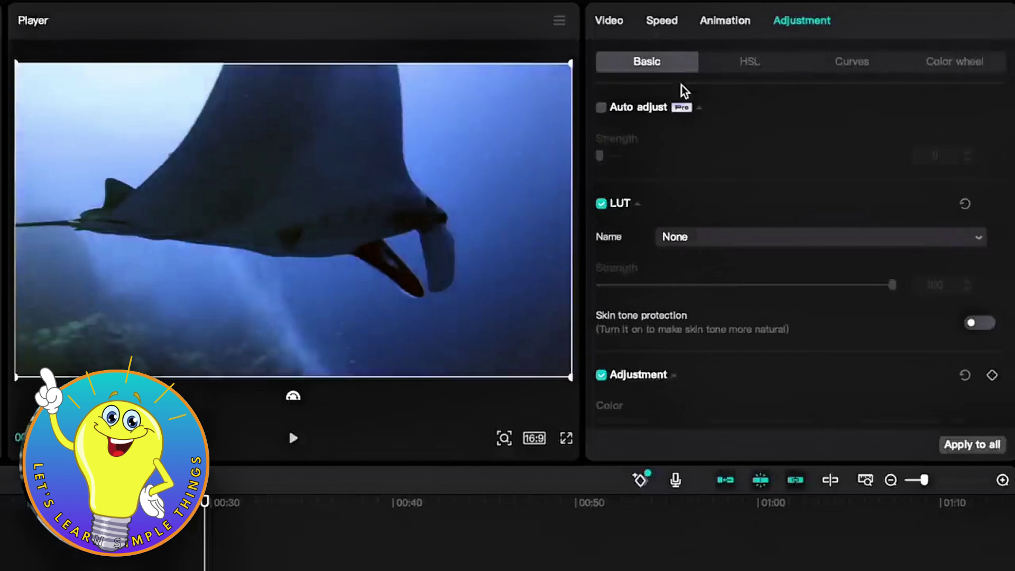
scroll(687, 282, "down", 10)
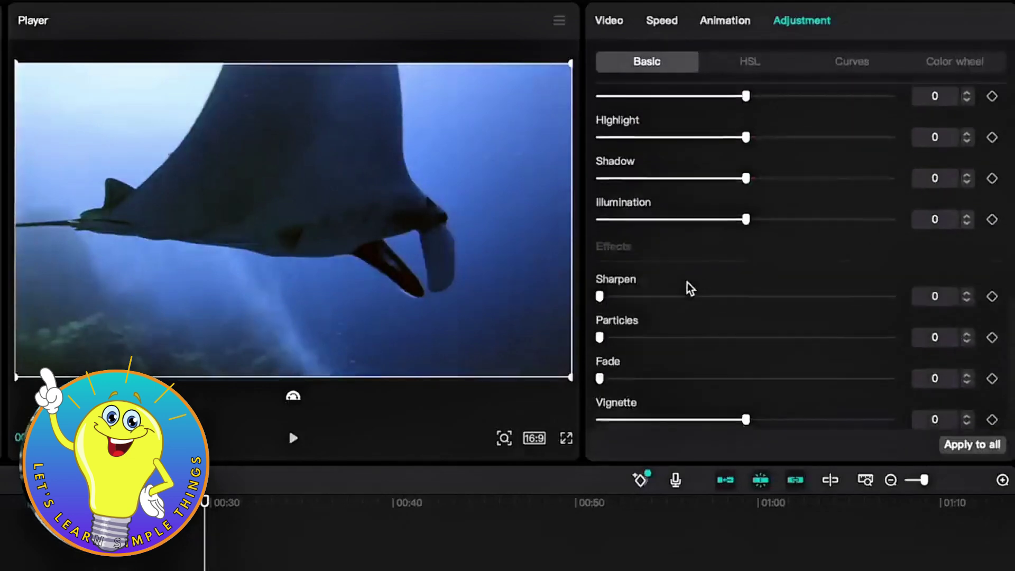
scroll(687, 283, "up", 7)
scroll(687, 282, "up", 5)
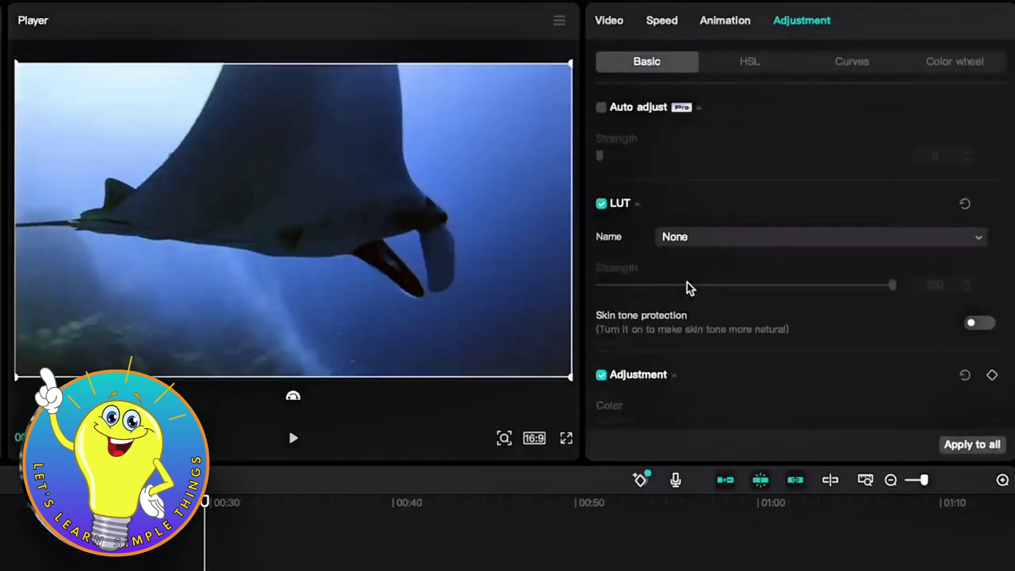
scroll(688, 283, "down", 4)
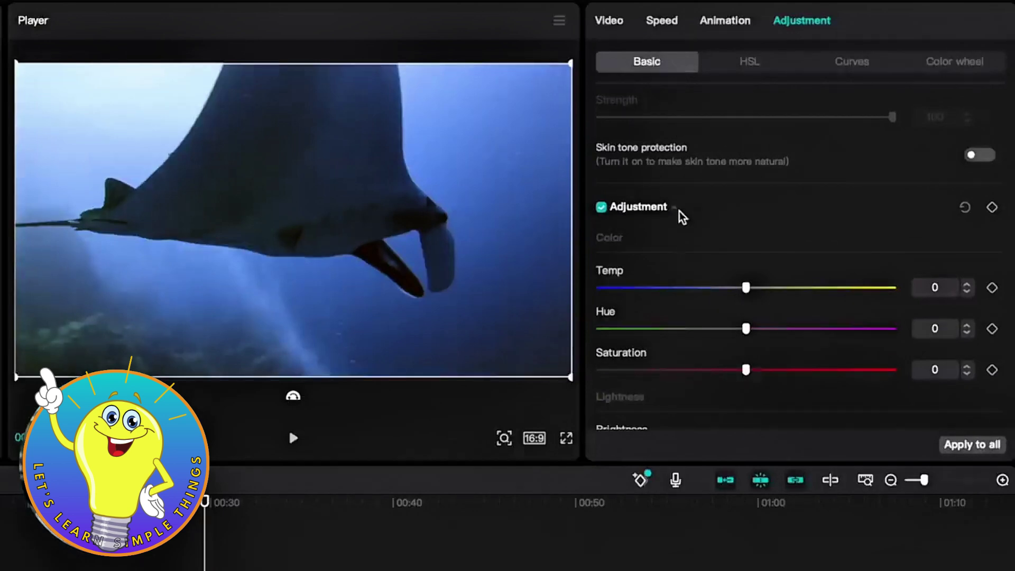
left_click_drag(746, 288, 791, 280)
scroll(709, 354, "down", 2)
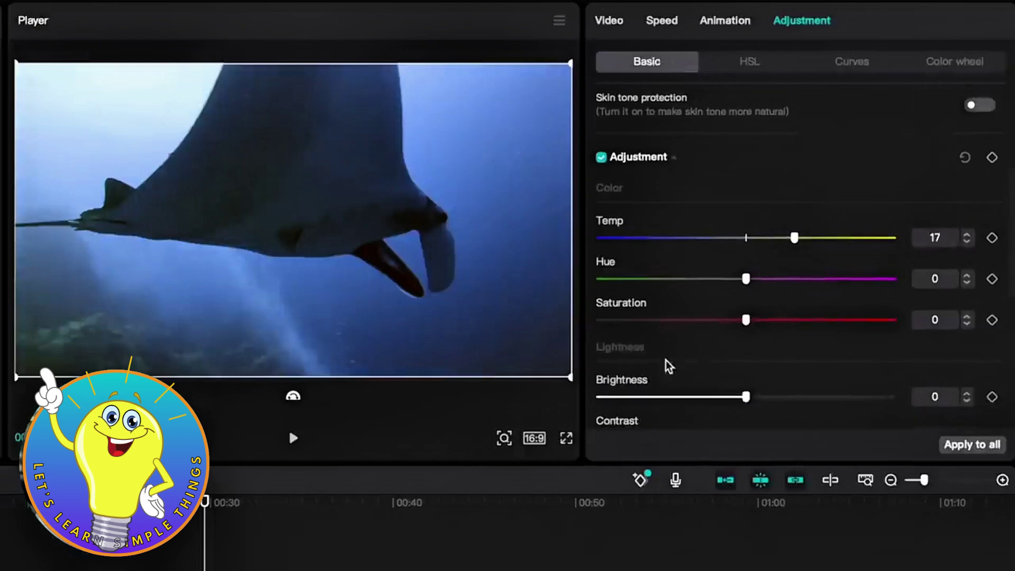
scroll(765, 323, "down", 4)
mouse_move(759, 232)
left_mouse_down()
mouse_move(777, 222)
mouse_move(687, 217)
mouse_move(752, 222)
left_mouse_up()
scroll(763, 317, "down", 6)
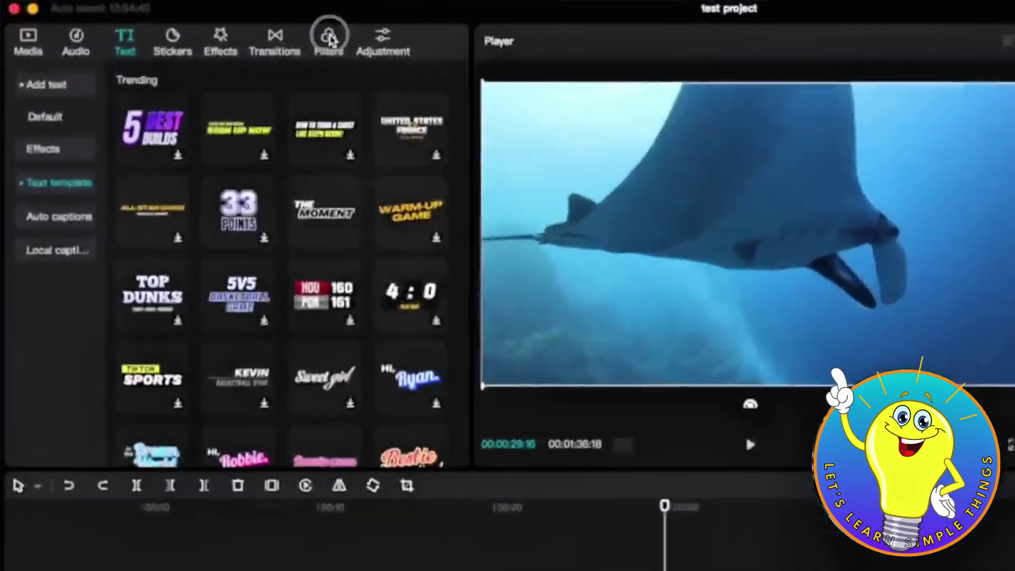
Step: Preview the featured Shirley: Realistic Vision filter and add it above the stingray clip
left_click(231, 32)
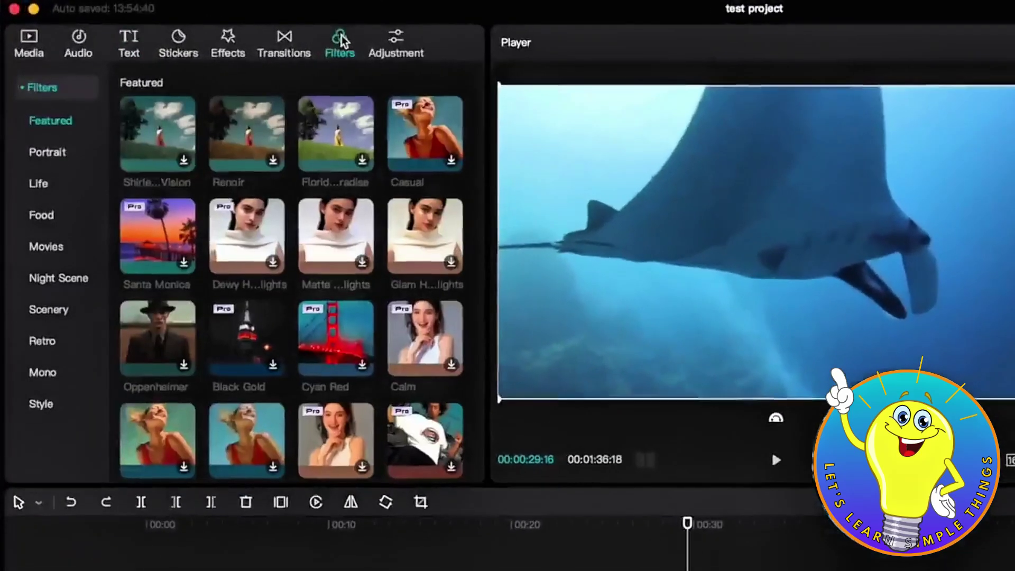
left_click(172, 153)
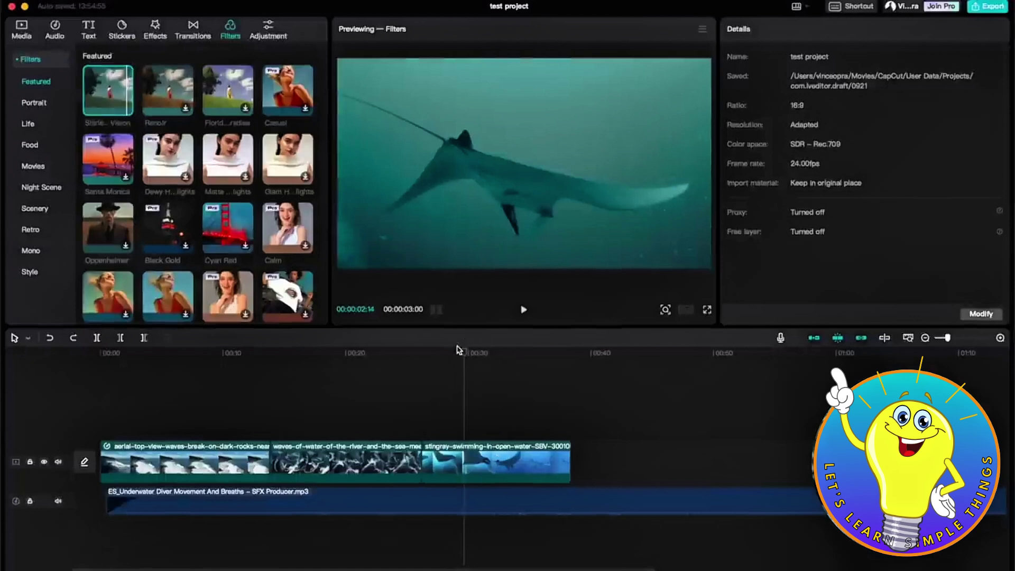
left_click(483, 353)
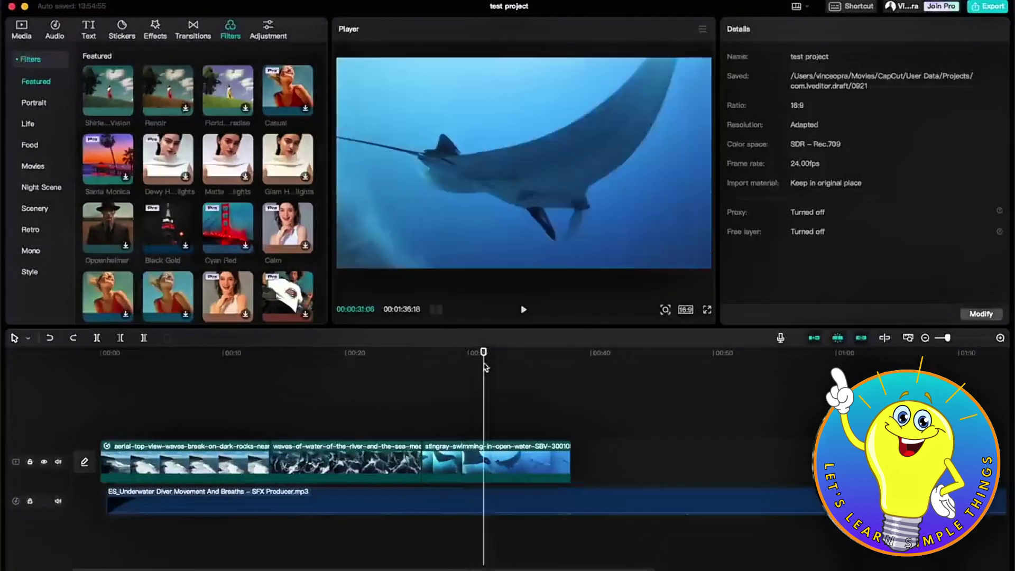
left_click(125, 109)
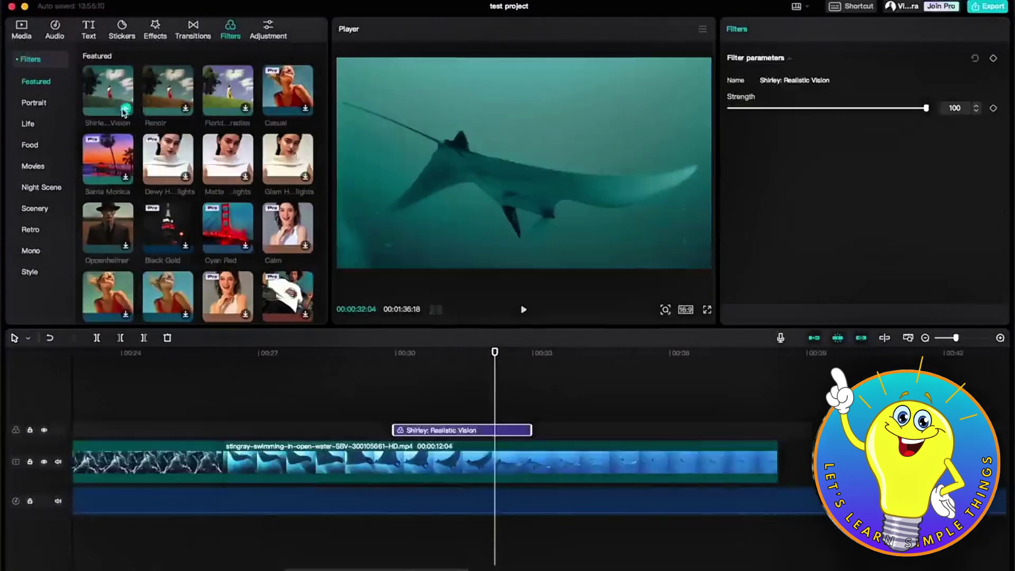
Step: Stretch the Shirley: Realistic Vision filter to cover the whole stingray clip and the waves clip before it
left_click_drag(531, 431, 777, 429)
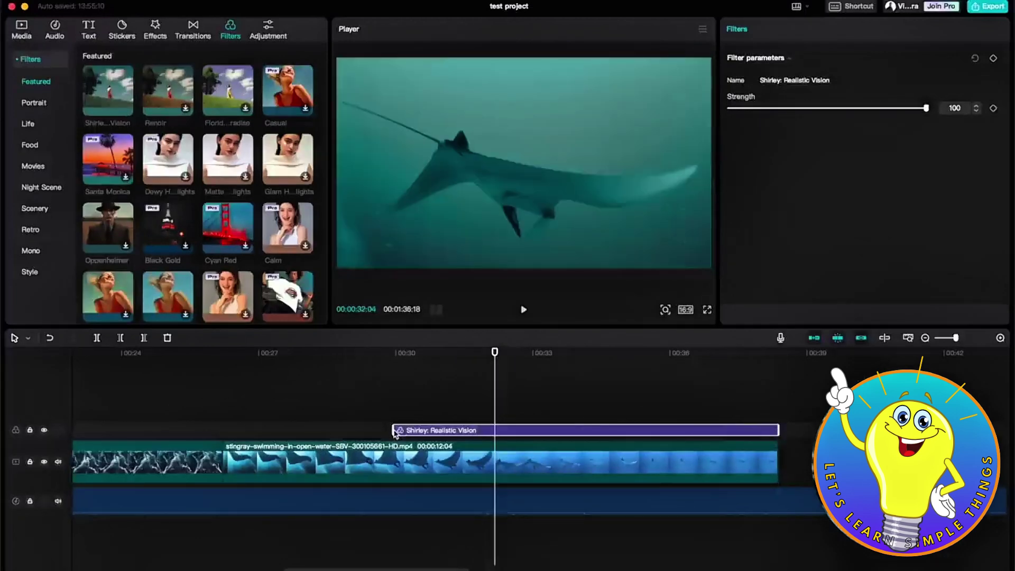
left_click_drag(394, 432, 224, 420)
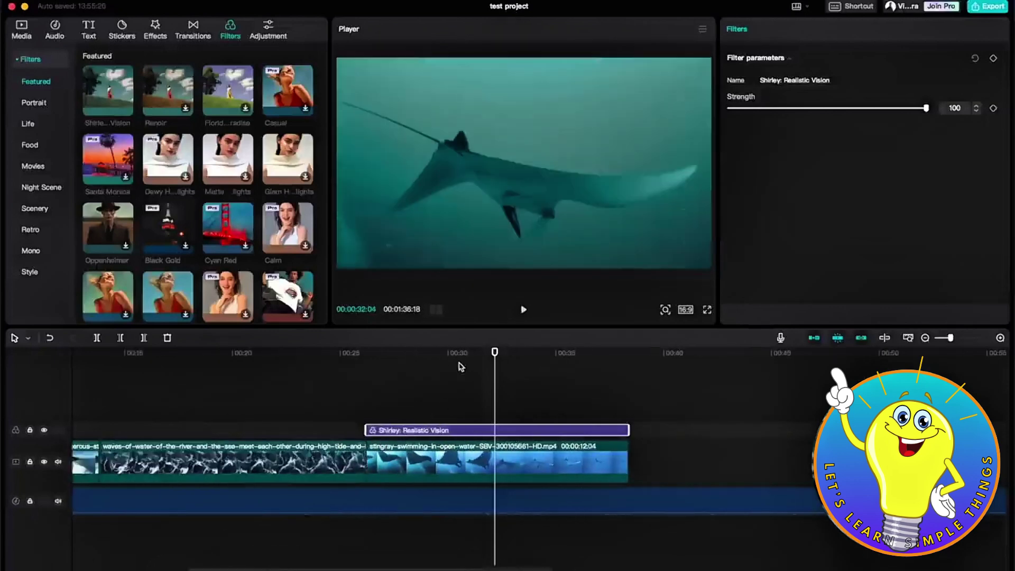
left_click(267, 362)
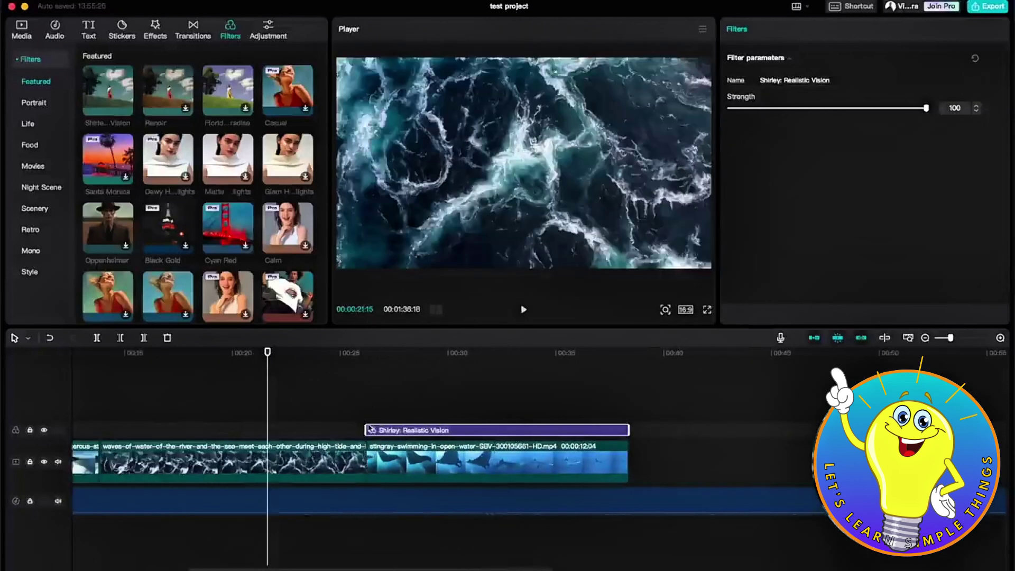
left_click_drag(368, 432, 104, 431)
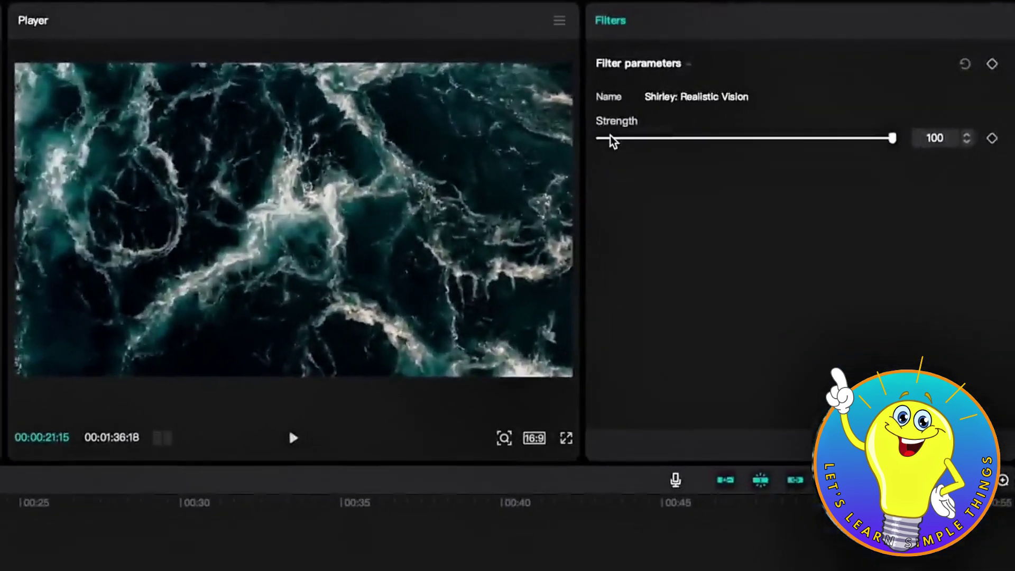
Step: Reduce the filter's strength to 72 after trying 43, and play part of the waves clip
left_click_drag(746, 138, 725, 138)
key("space")
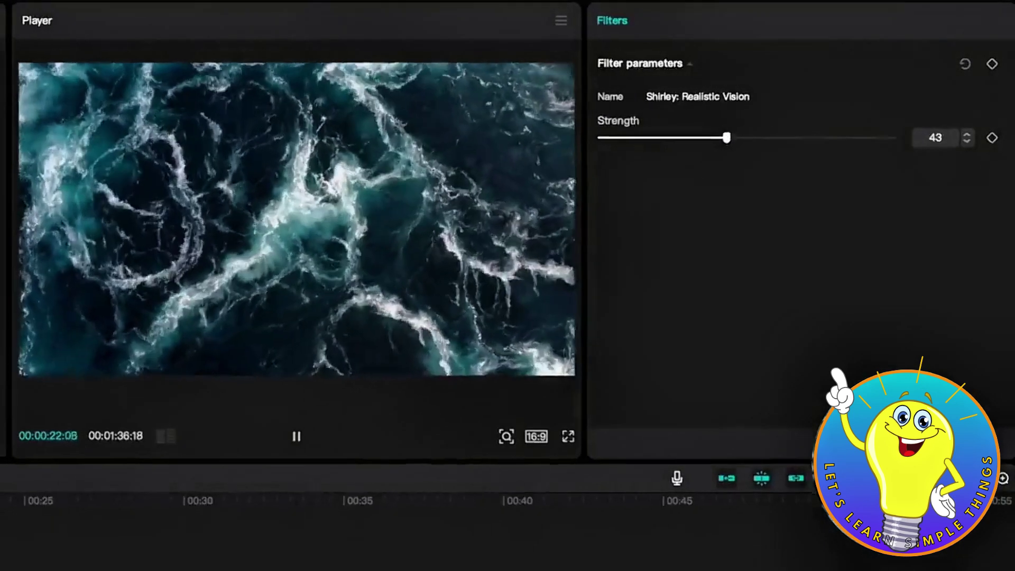
key("space")
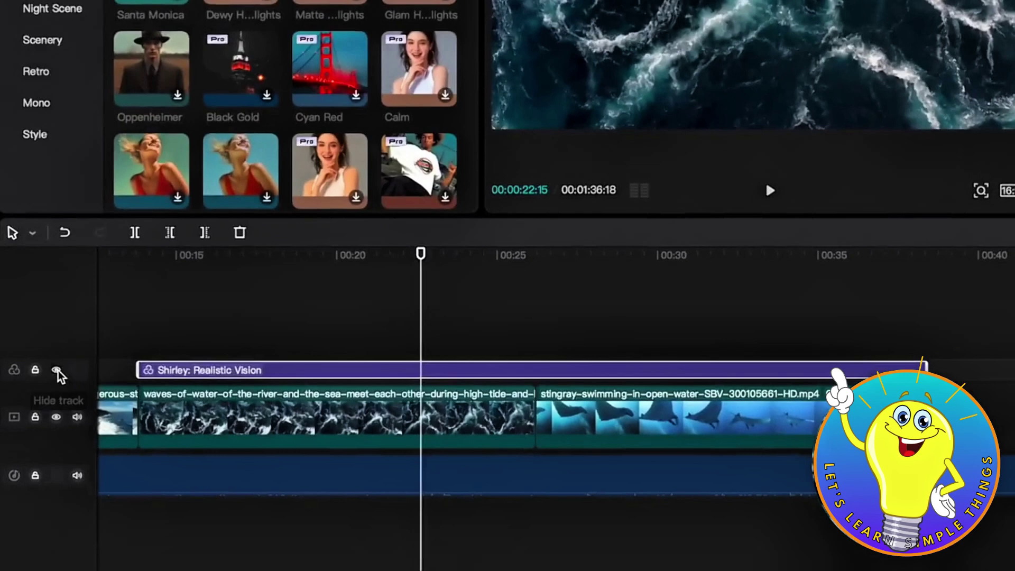
Step: Hide and unhide the filter track twice to compare the waves clip with and without the filter
left_click(56, 370)
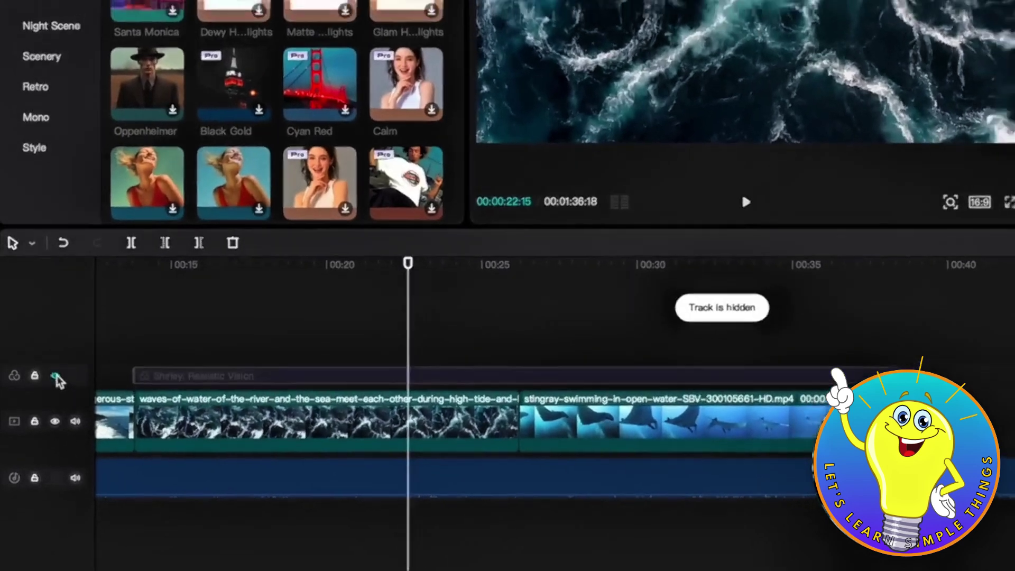
left_click(56, 370)
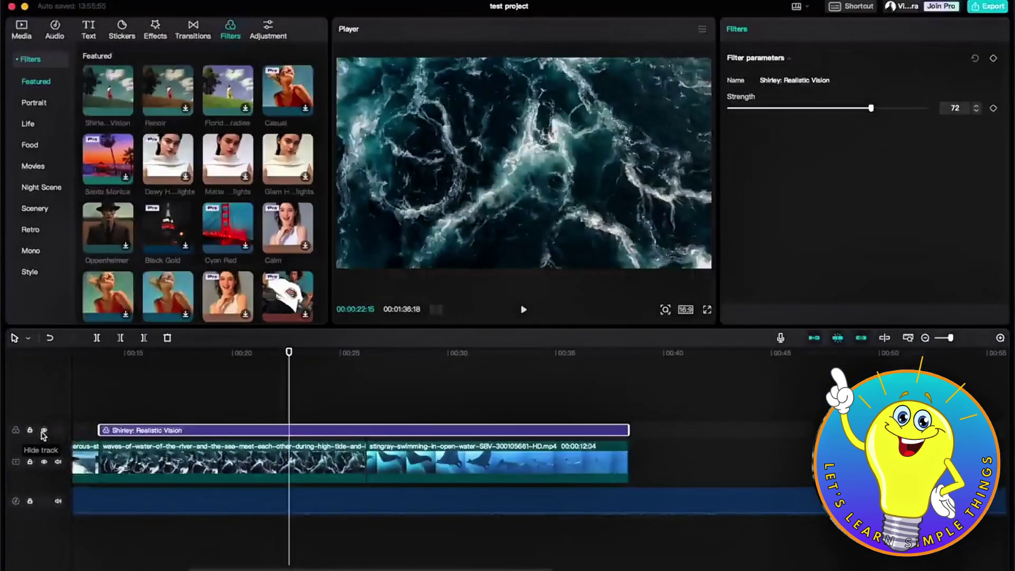
left_click(43, 431)
left_click(44, 432)
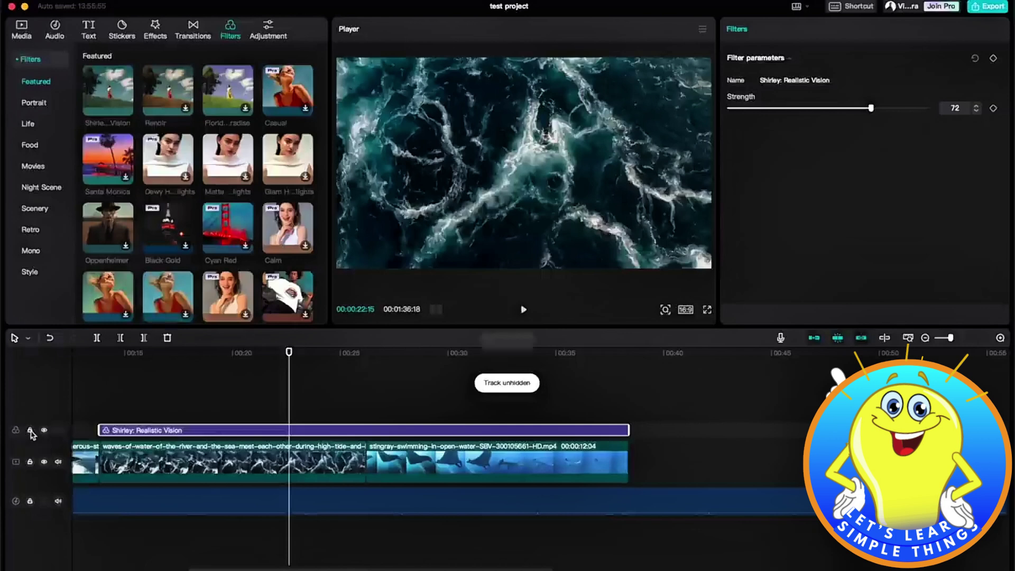
Step: Lock and unlock the filter track, and mute and unmute the main video track
left_click(30, 430)
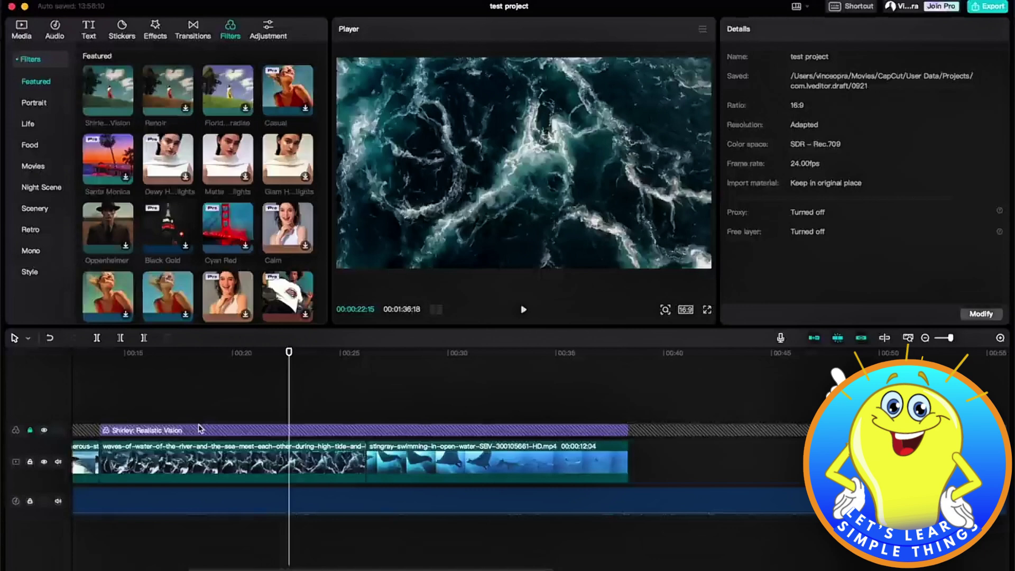
left_click(30, 430)
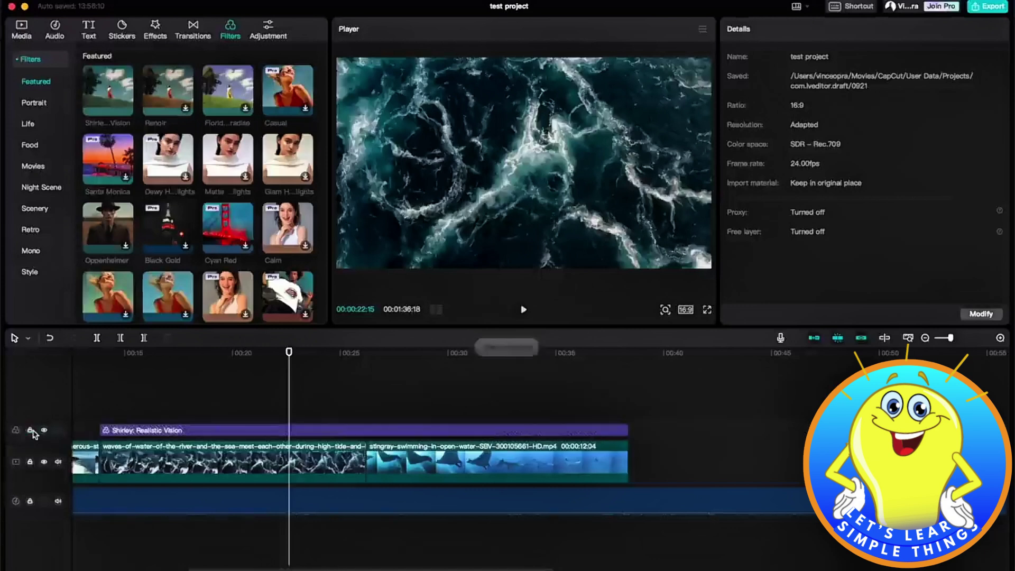
left_click(59, 461)
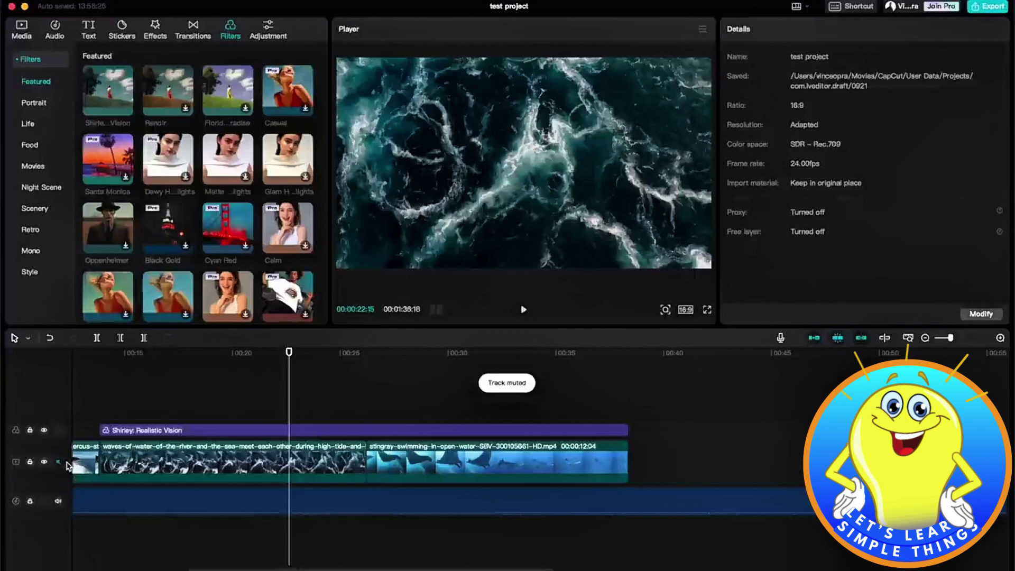
left_click(59, 462)
Step: Move the playhead near the end of the waves clip and browse the Trending, Overlay, Camera and Light Effect transitions
left_click(356, 353)
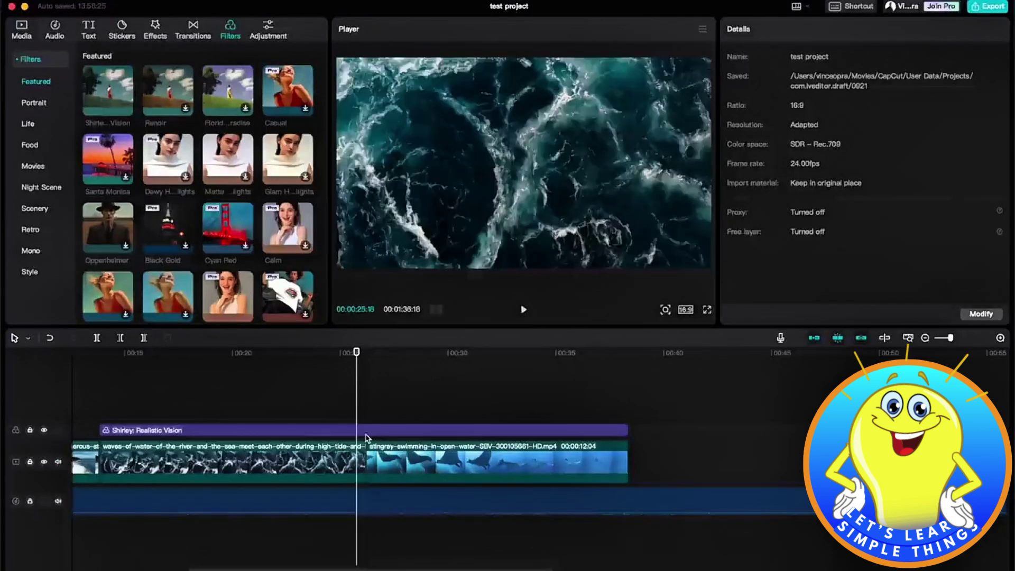
left_click(193, 30)
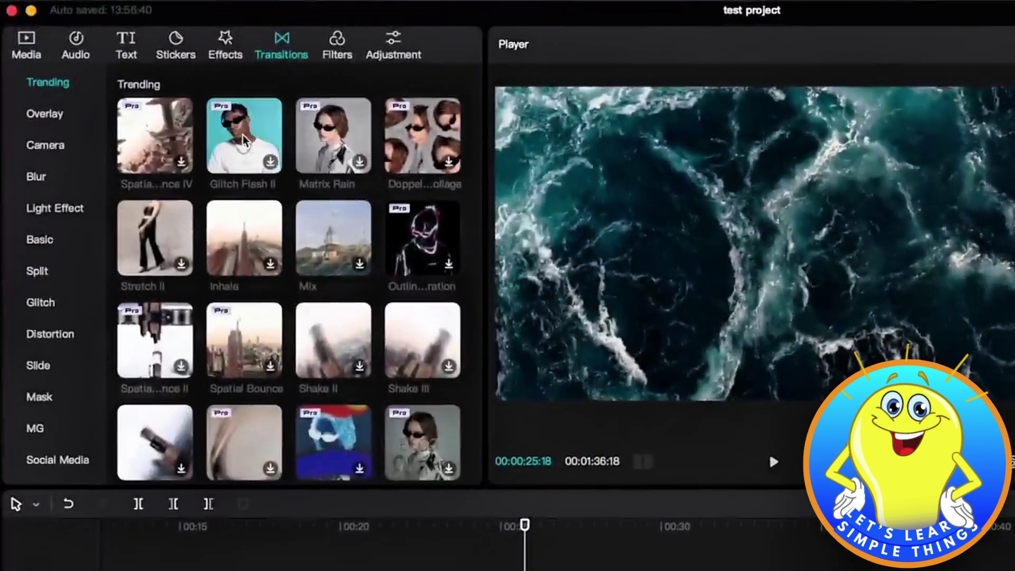
left_click(72, 117)
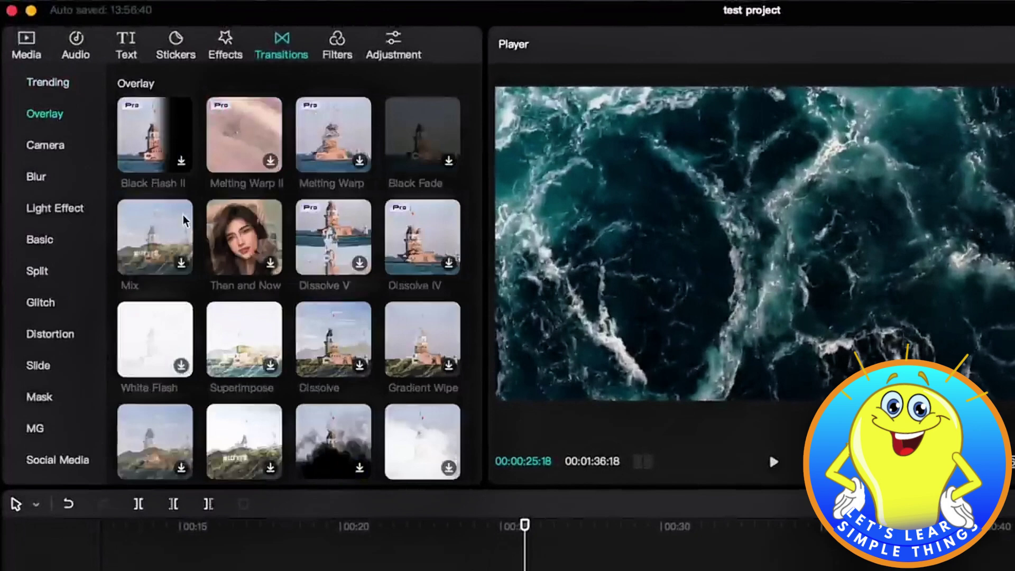
scroll(184, 221, "down", 5)
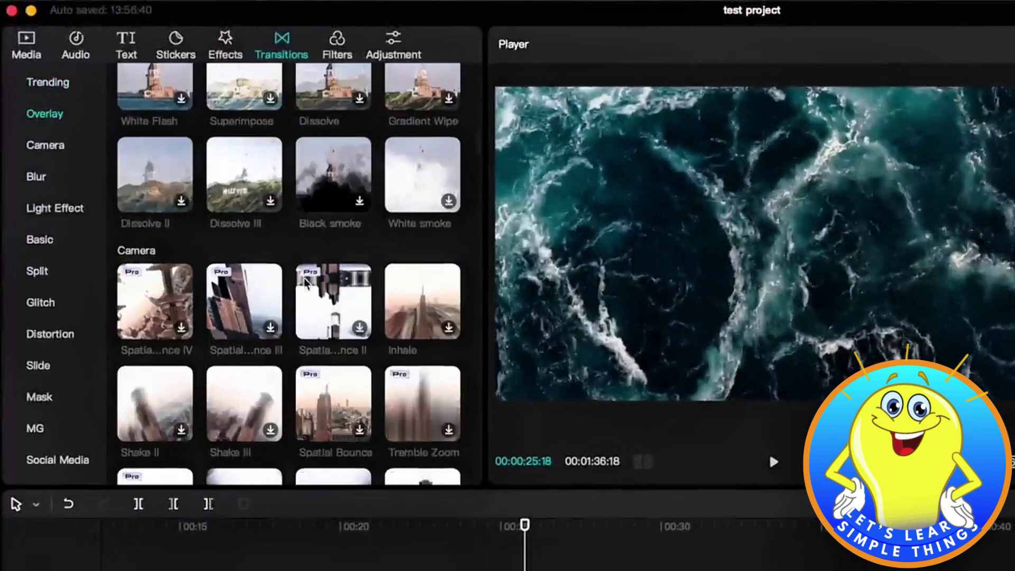
scroll(305, 283, "down", 4)
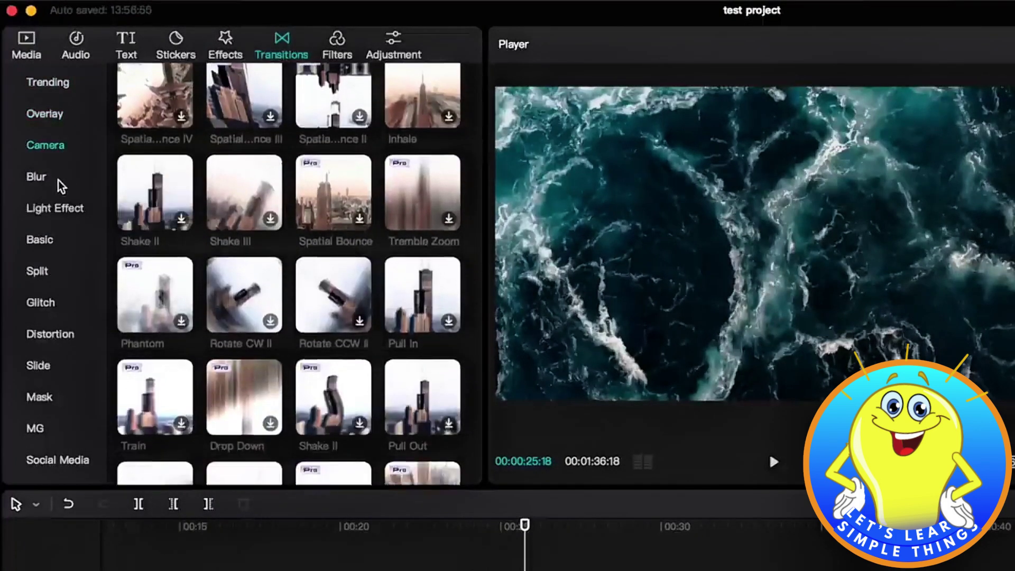
left_click(68, 208)
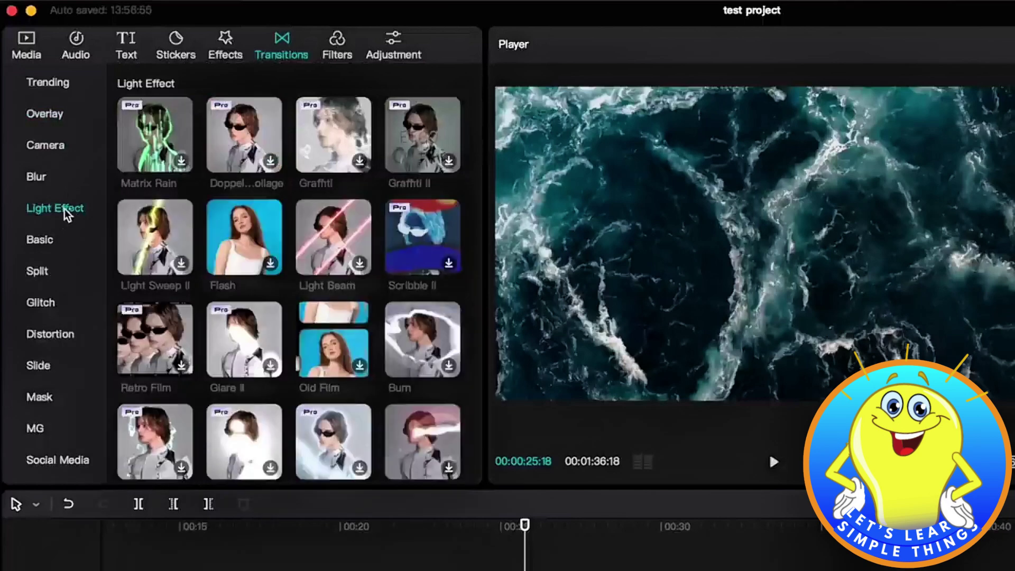
Step: Place the White Flash overlay transition between the waves clip and the stingray clip, and play it back
left_click(65, 112)
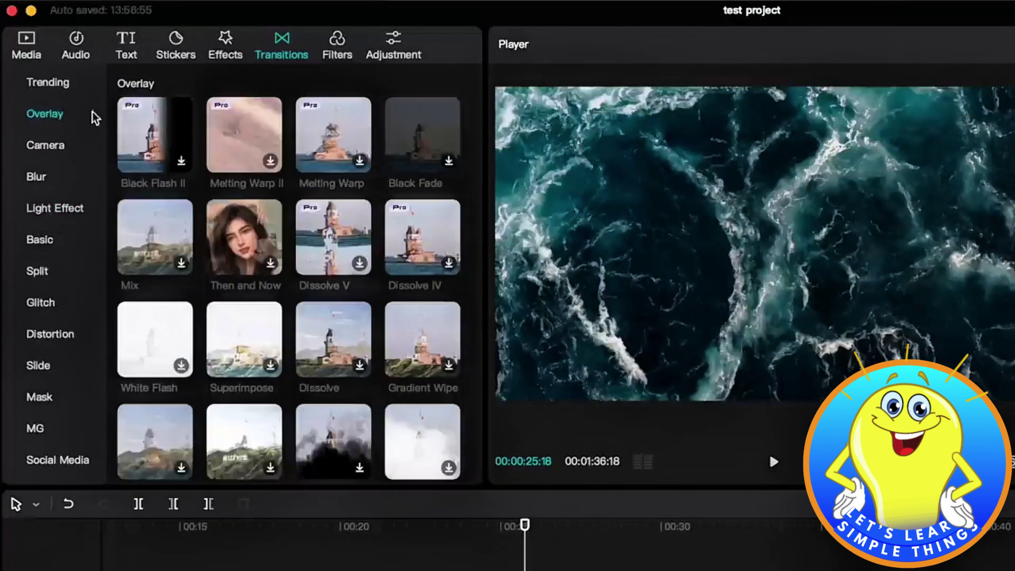
scroll(195, 334, "down", 3)
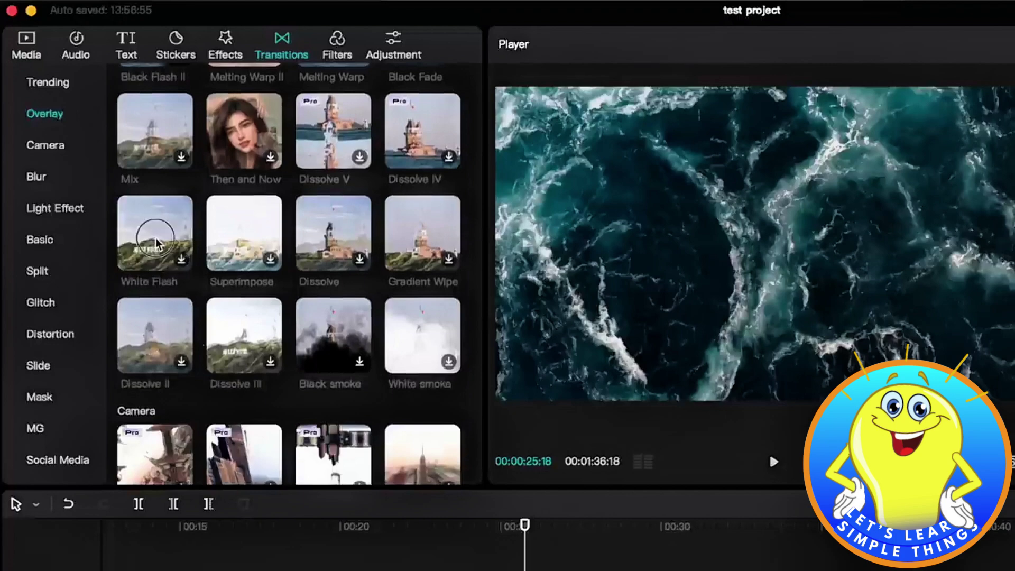
left_click(155, 242)
left_click_drag(156, 238, 356, 470)
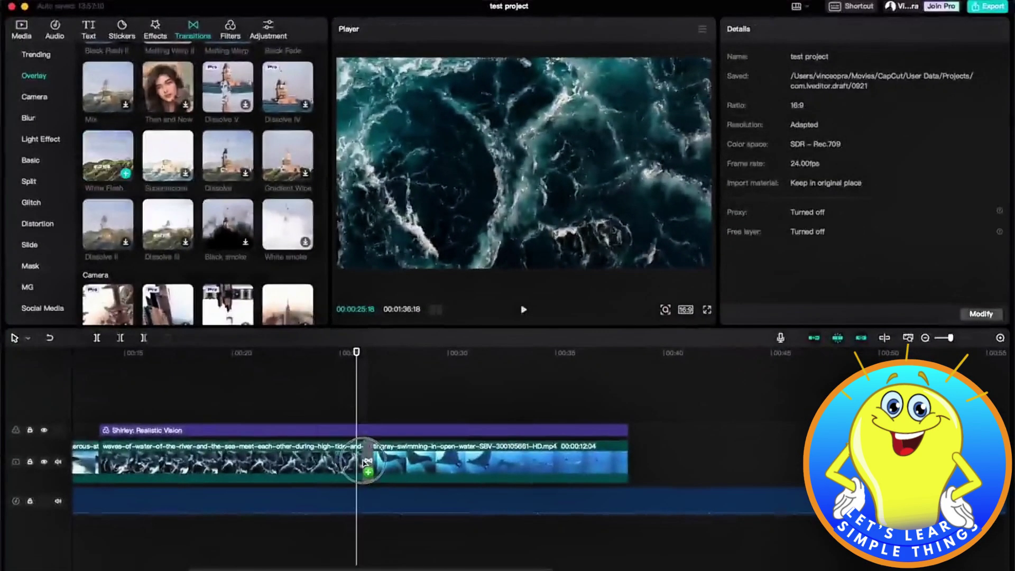
left_click(365, 464)
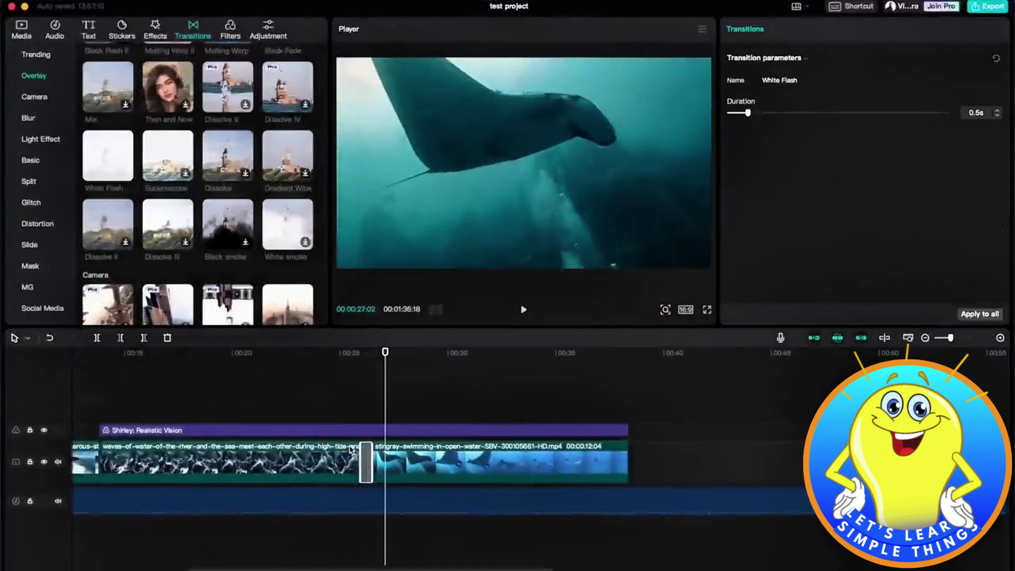
left_click(347, 403)
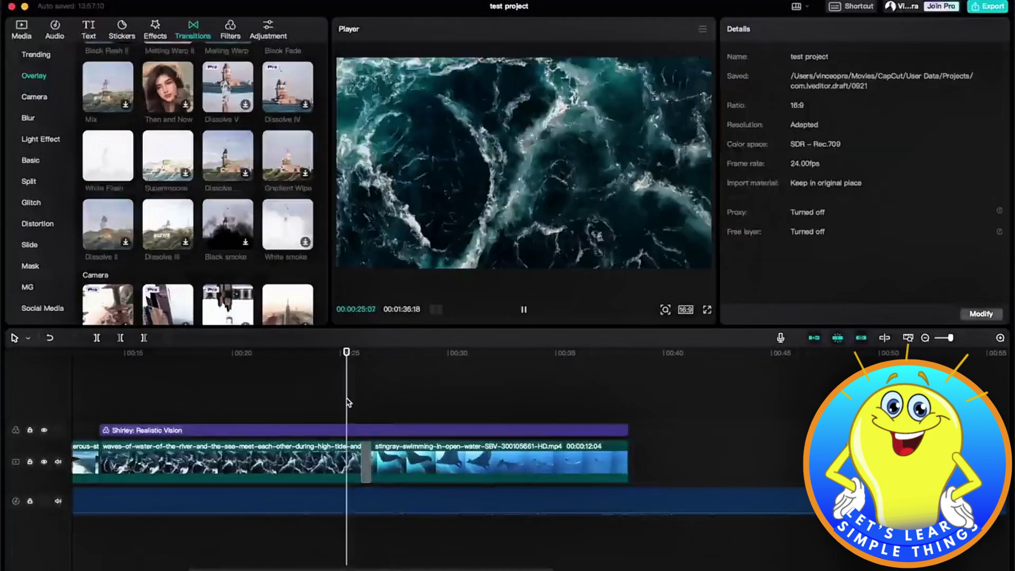
Step: Look through the Mask, Slide and Distortion transitions
left_click(32, 266)
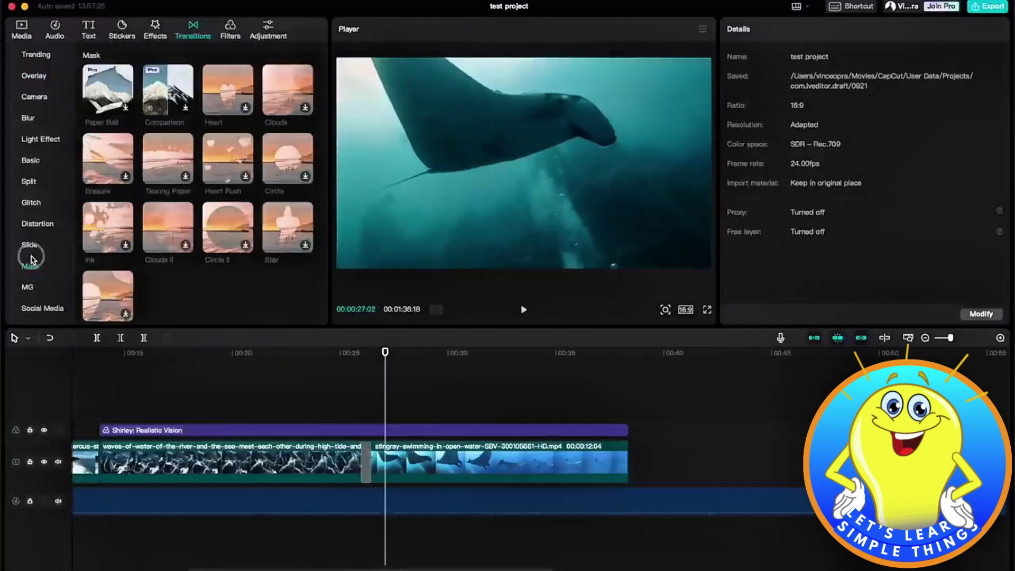
left_click(31, 246)
left_click(45, 225)
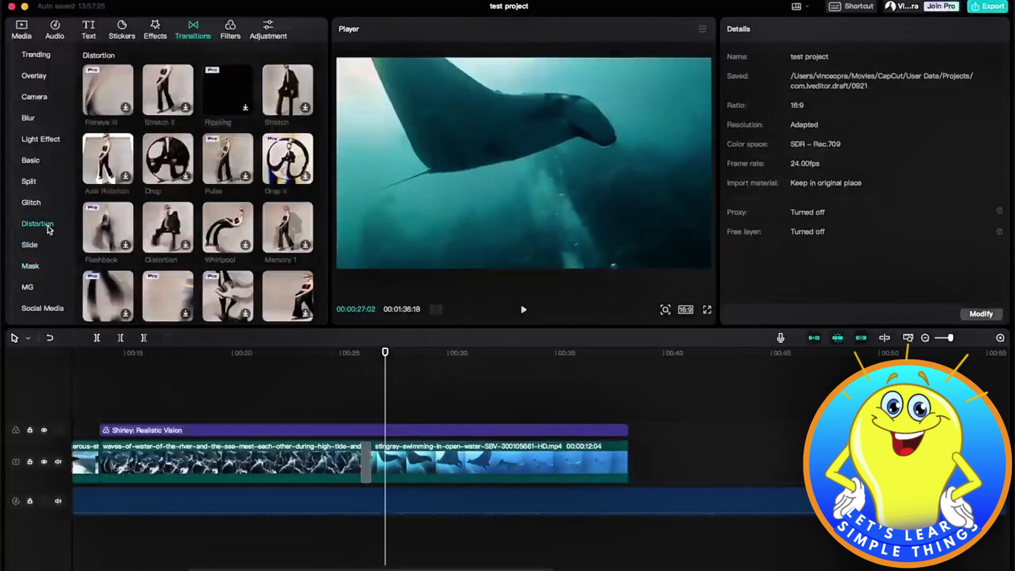
Step: Browse the video effects, examining the trending effects, the list of categories and the Light Effect category
left_click(157, 31)
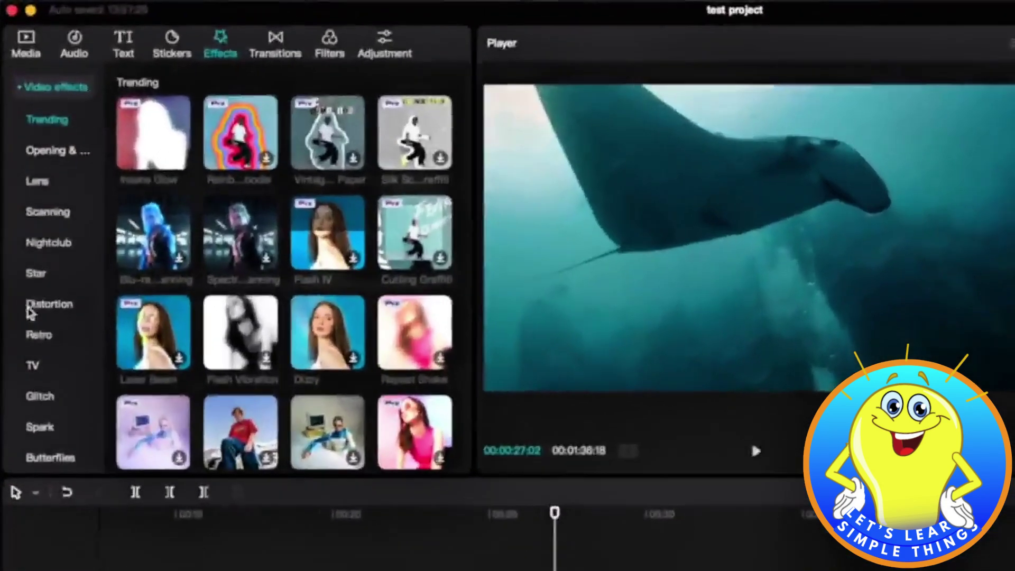
scroll(135, 220, "down", 5)
scroll(196, 332, "down", 10)
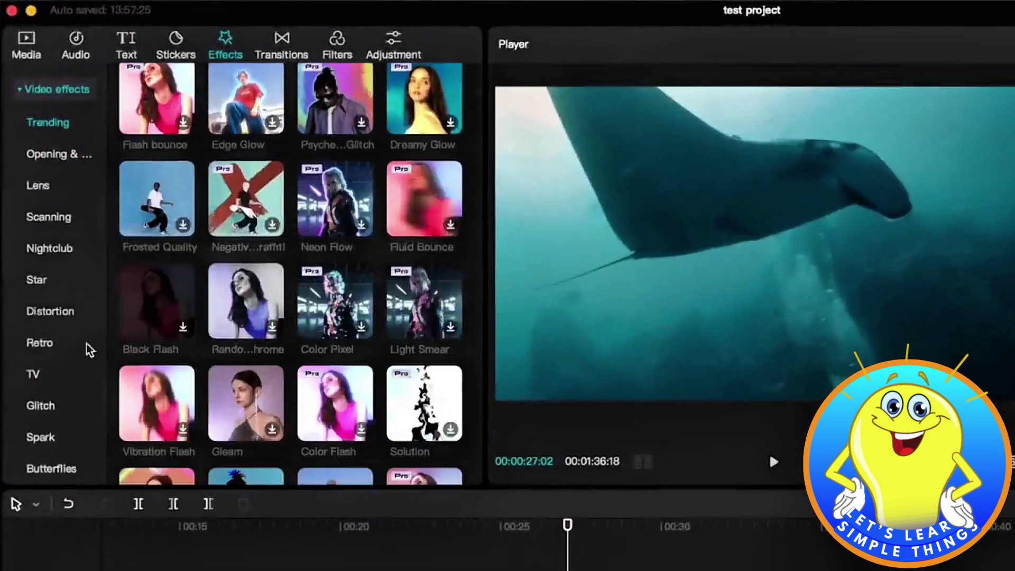
scroll(41, 342, "down", 10)
scroll(44, 346, "up", 3)
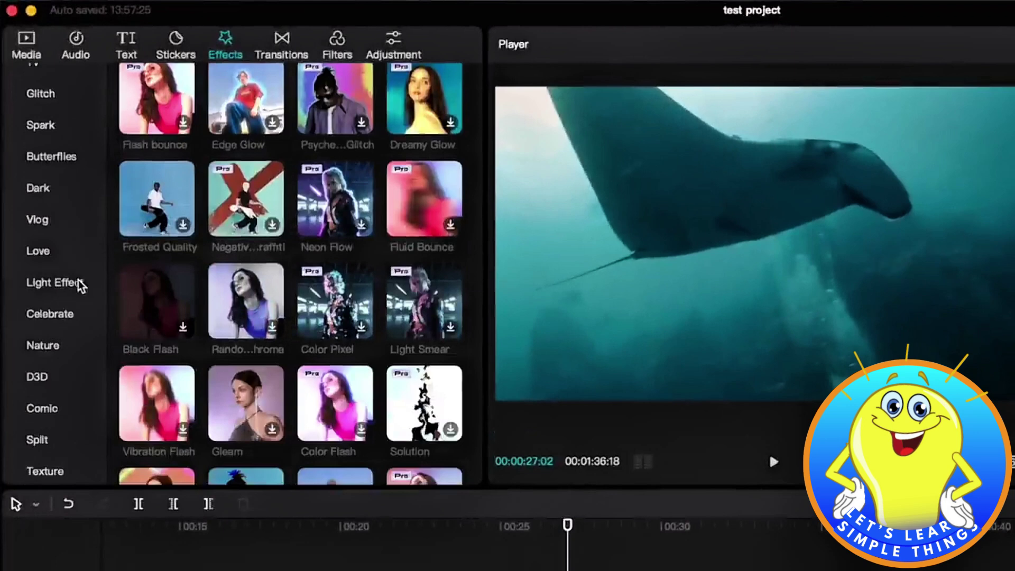
left_click(77, 284)
scroll(76, 290, "up", 2)
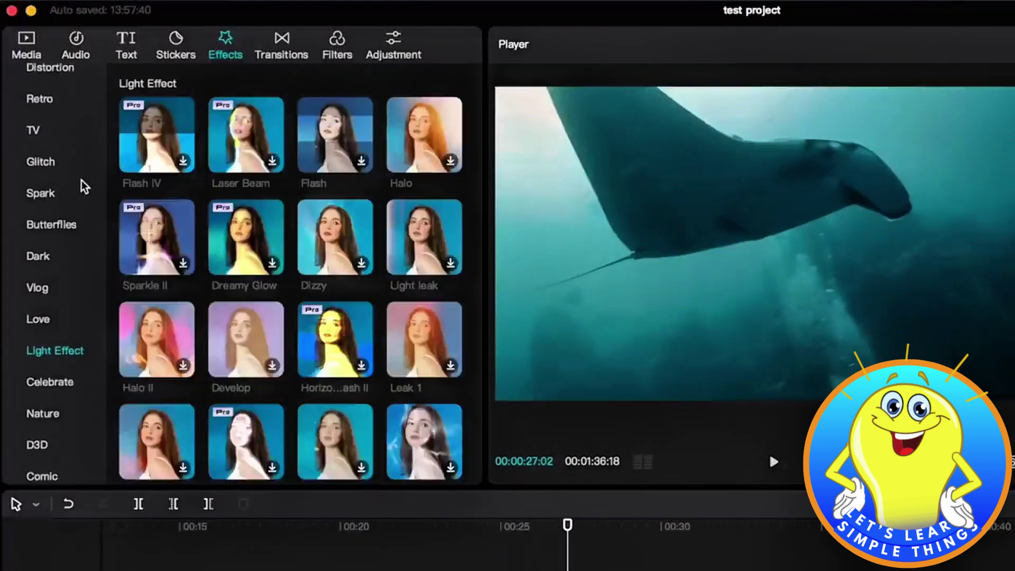
scroll(81, 185, "up", 7)
scroll(82, 186, "up", 1)
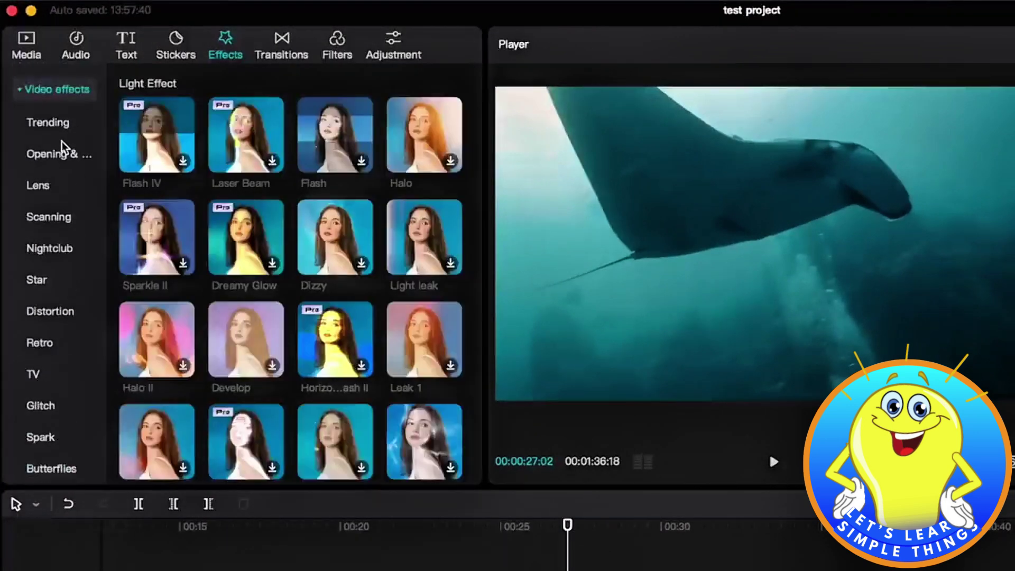
Step: Preview the Oblique Blur effect from the Opening & closing category and add it above the stingray clip
left_click(62, 156)
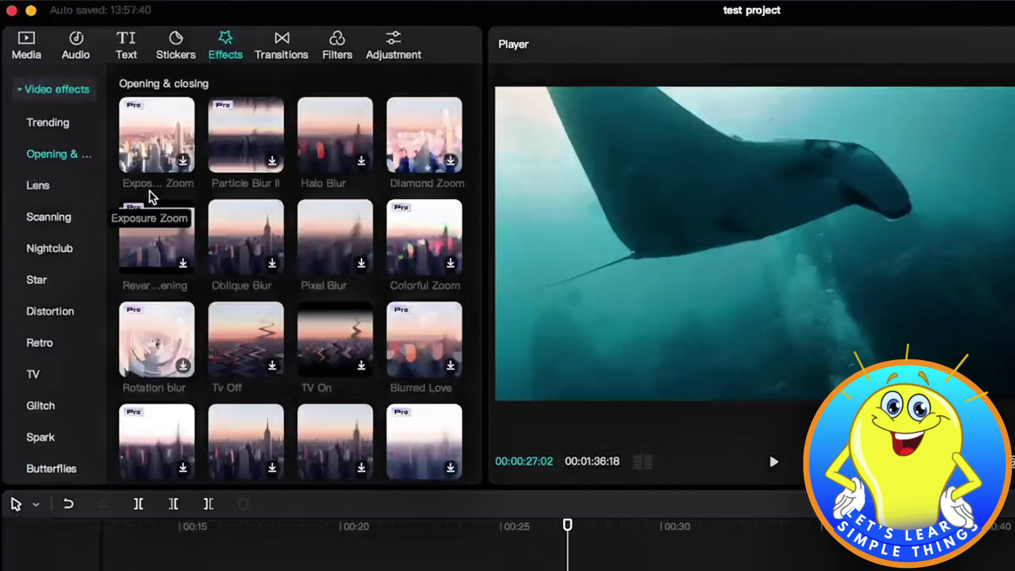
mouse_move(176, 167)
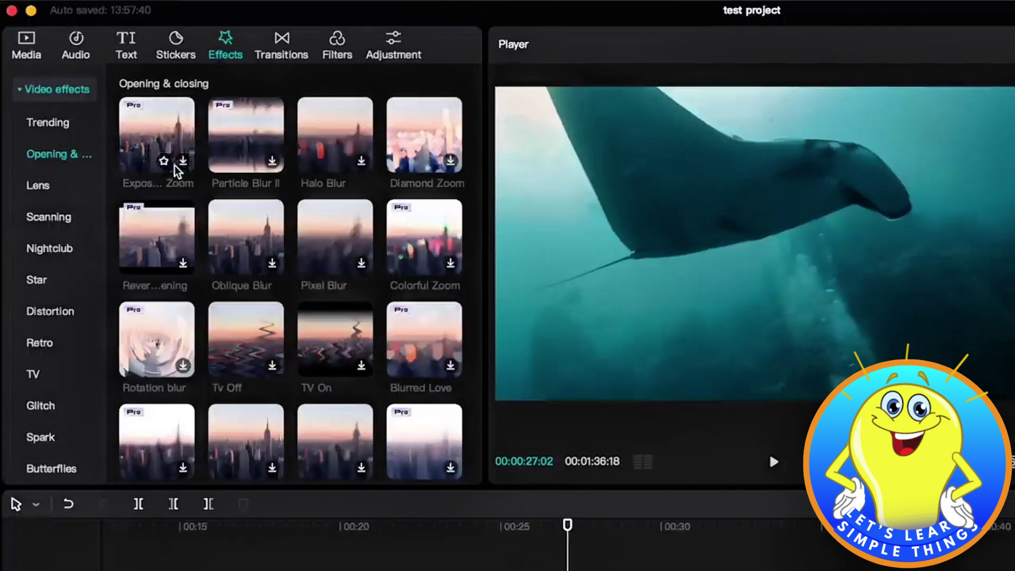
left_click(254, 240)
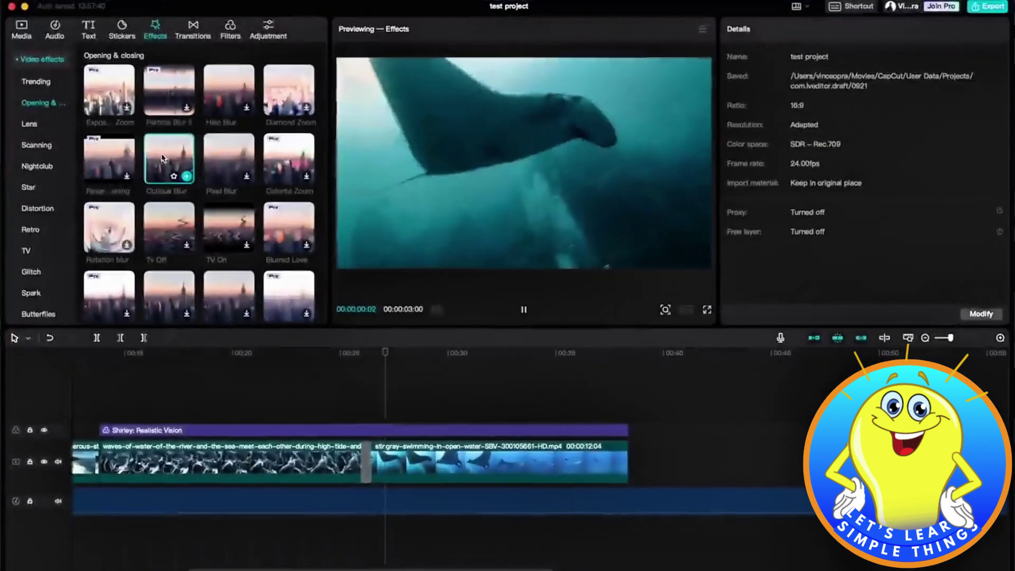
left_click(186, 176)
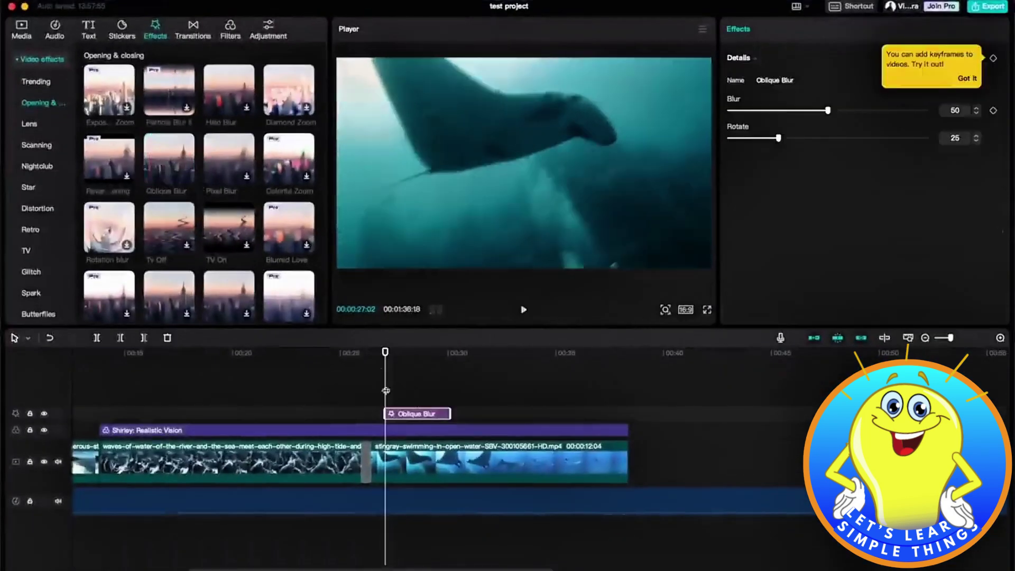
Step: Stretch the Oblique Blur effect from the start of the stingray clip to about 34 seconds, and scrub through it
left_click(383, 348)
scroll(445, 414, "up", 2)
left_click_drag(501, 416, 680, 414)
left_click_drag(385, 352, 532, 384)
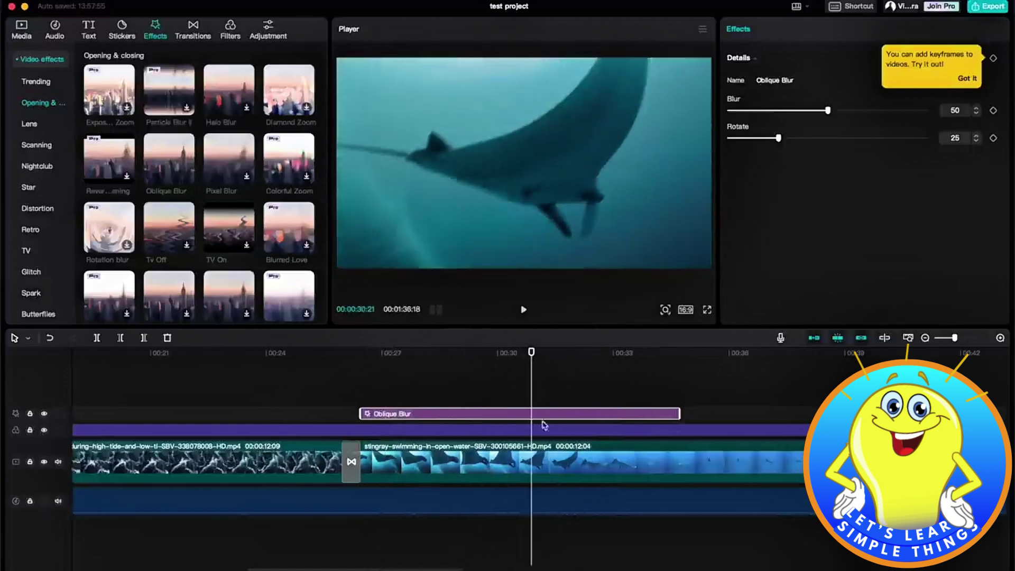
Step: Try different Blur and Rotate amounts for the Oblique Blur effect and dismiss the keyframe tip
mouse_move(825, 111)
left_mouse_down()
mouse_move(785, 111)
mouse_move(880, 110)
mouse_move(836, 112)
left_mouse_up()
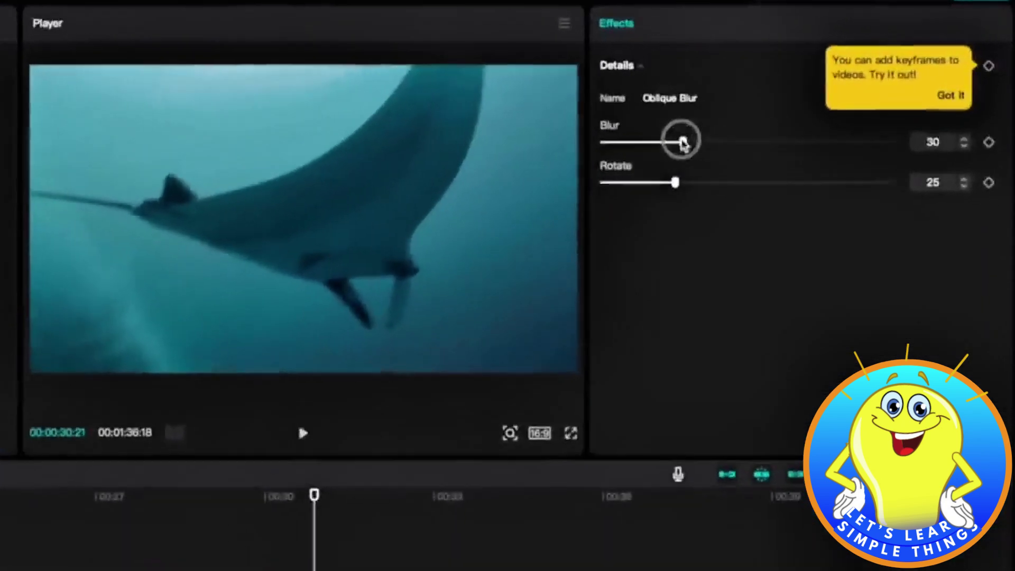
left_click_drag(756, 147, 792, 151)
left_click_drag(669, 185, 711, 189)
left_click(951, 97)
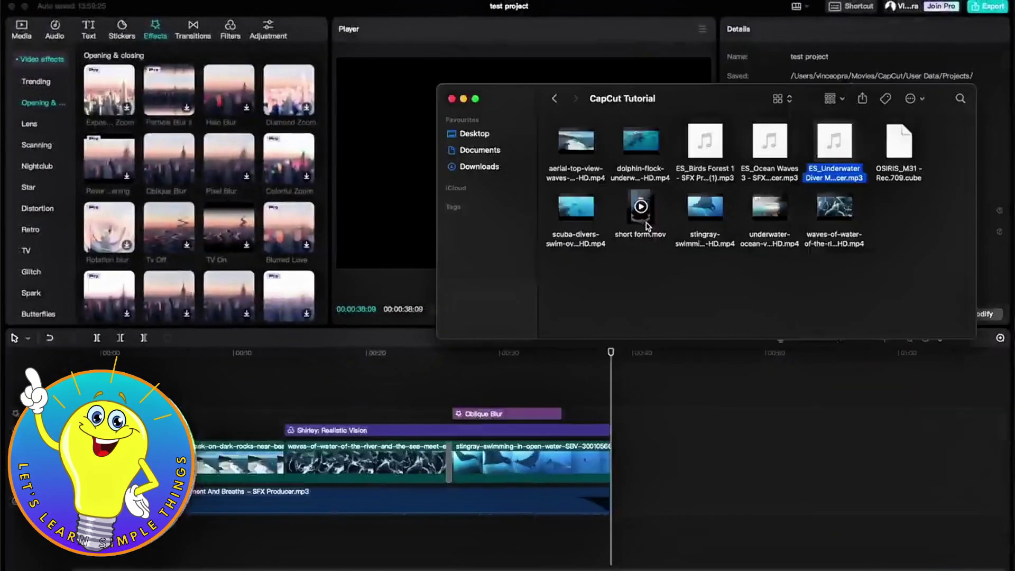
Step: Add short form.mov to the timeline after the stingray clip and set the project's aspect ratio to 9:16
left_click_drag(646, 223, 712, 440)
scroll(712, 440, "right", 3)
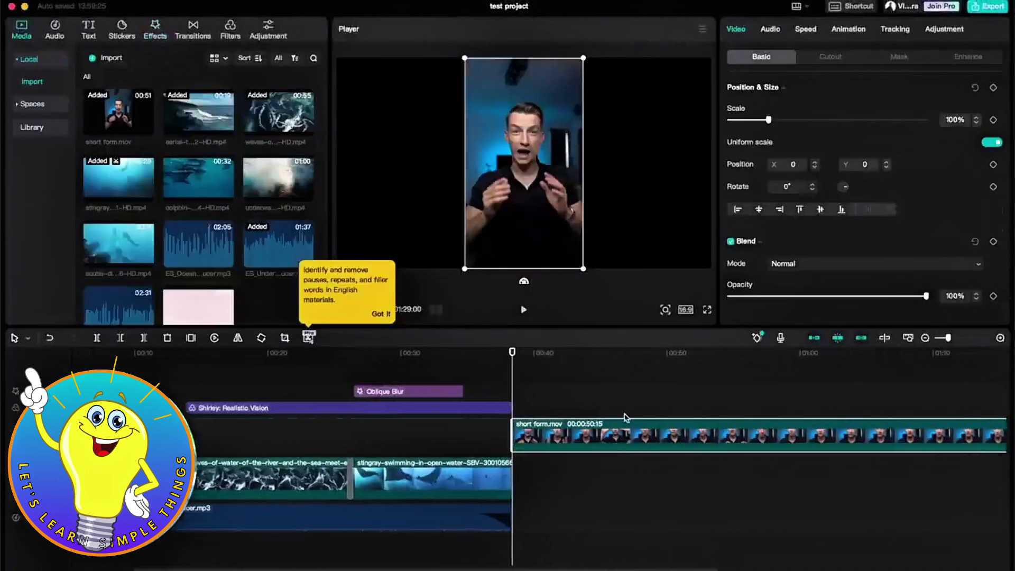
left_click(612, 353)
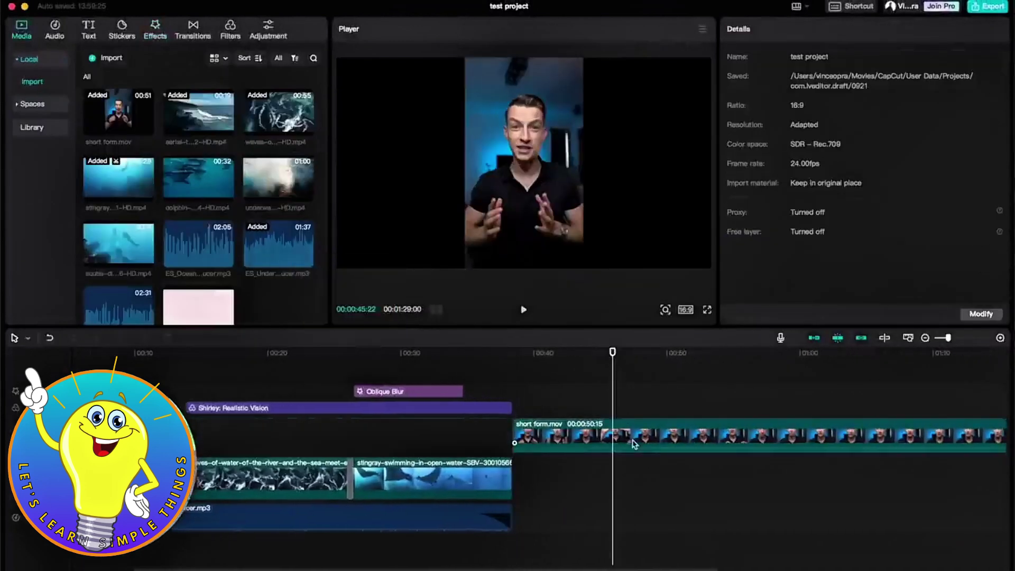
left_click(686, 310)
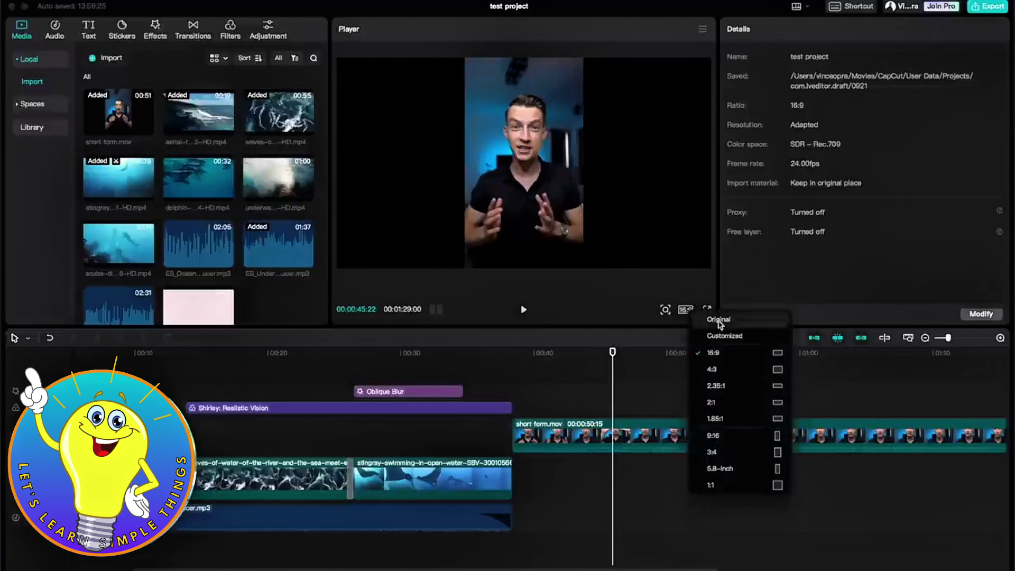
left_click(753, 441)
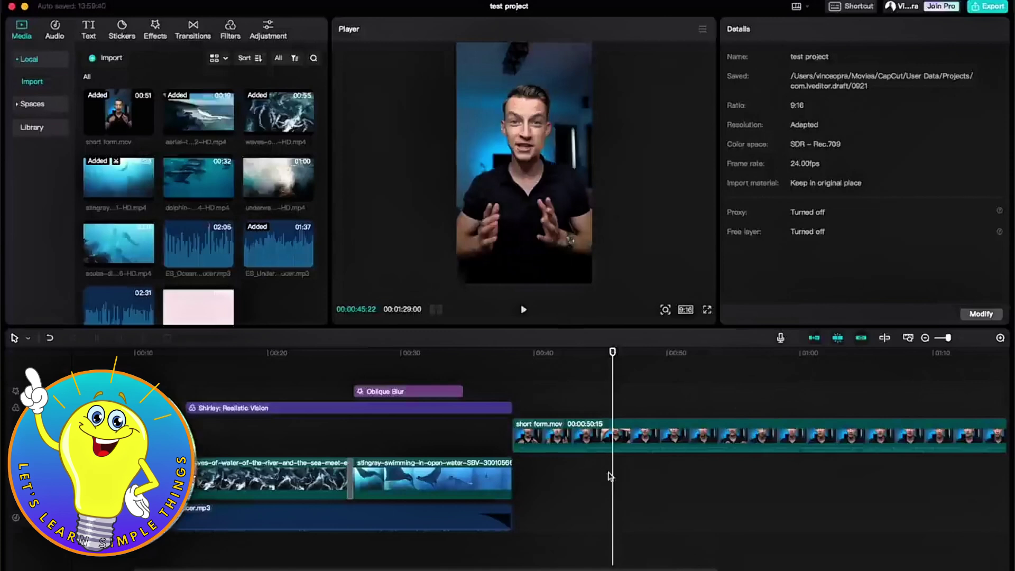
Step: Generate English auto captions for the short form.mov clip
left_click(648, 430)
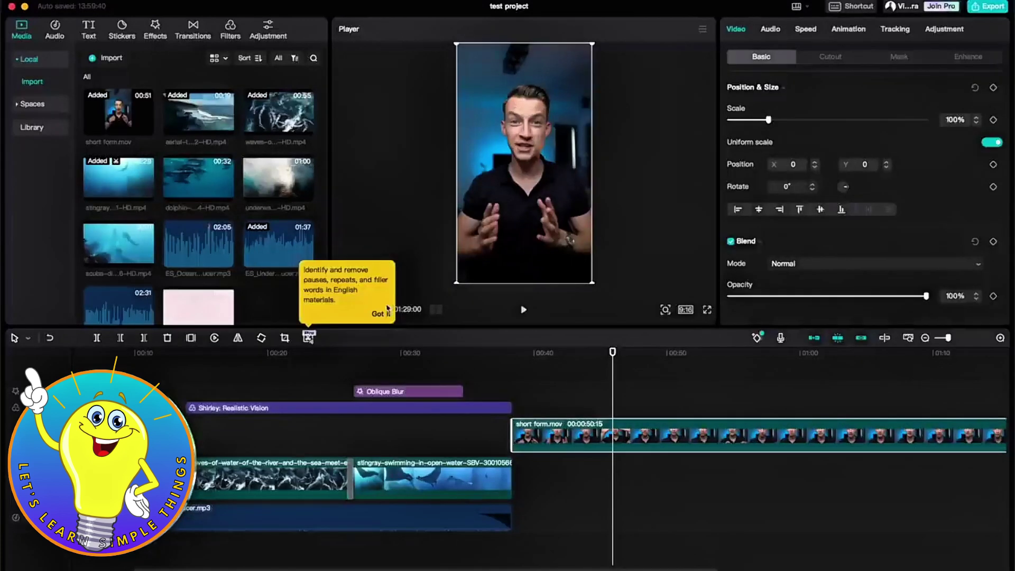
left_click(85, 22)
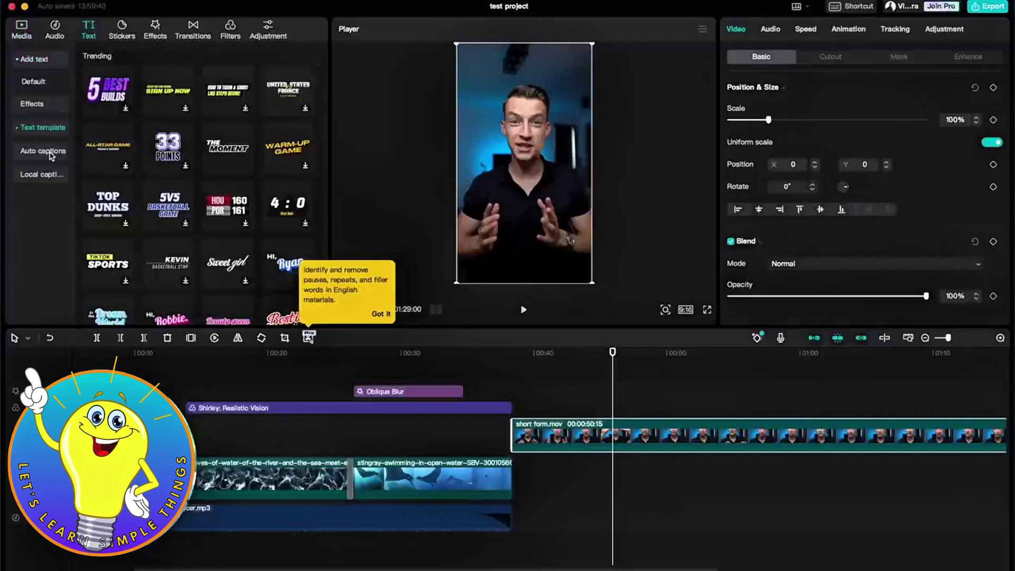
left_click(46, 152)
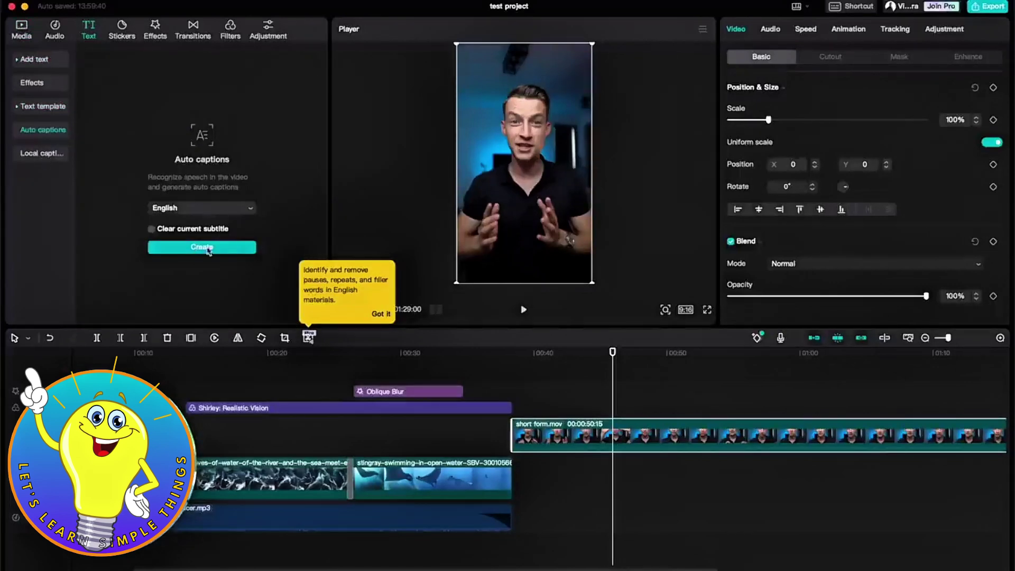
left_click(193, 208)
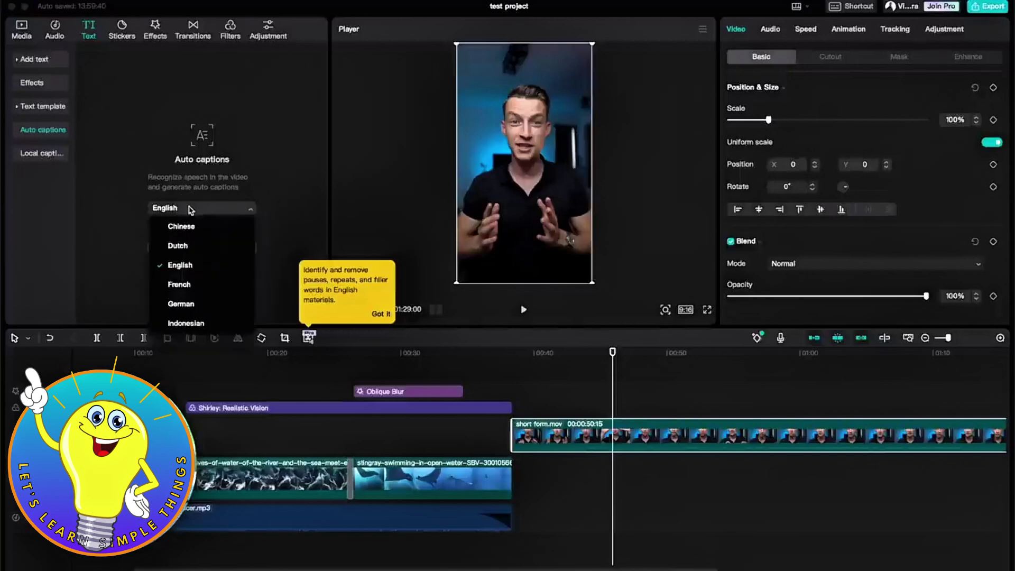
left_click(191, 209)
left_click(198, 255)
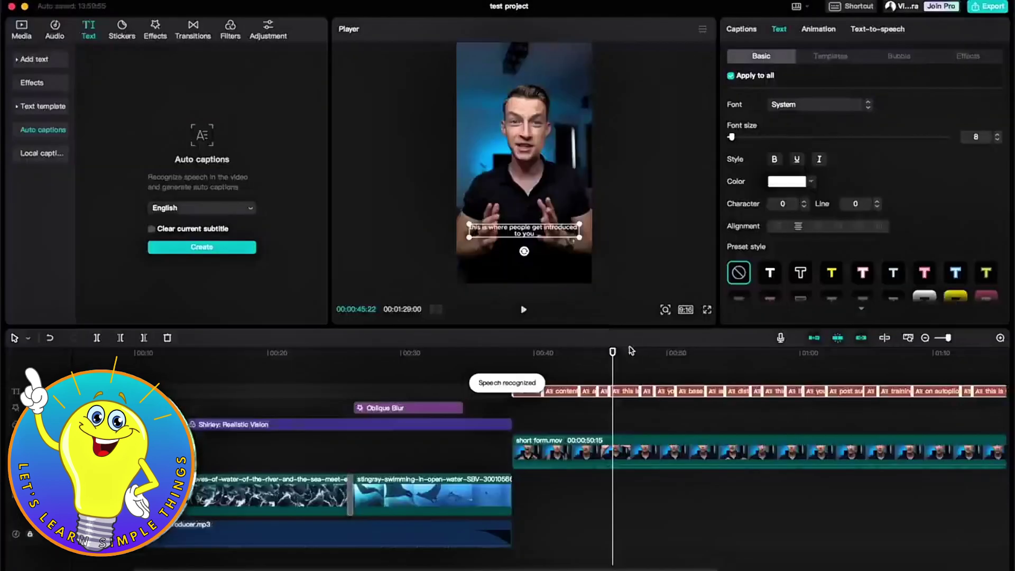
Step: Set all captions to the Onest-Blk font and enlarge their font size slightly
left_click_drag(612, 351, 695, 352)
scroll(696, 370, "down", 2)
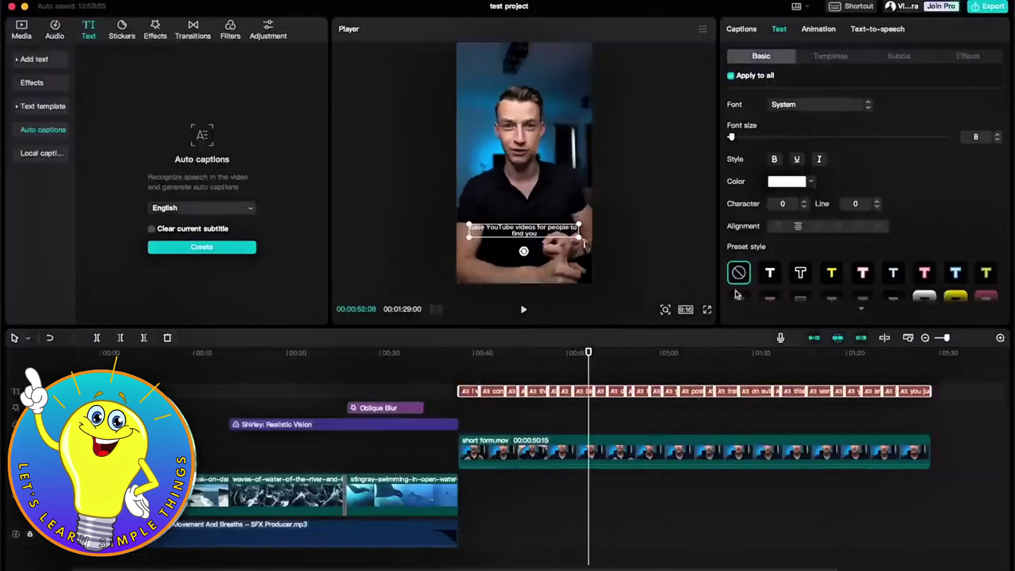
left_click_drag(732, 138, 735, 140)
left_click(803, 105)
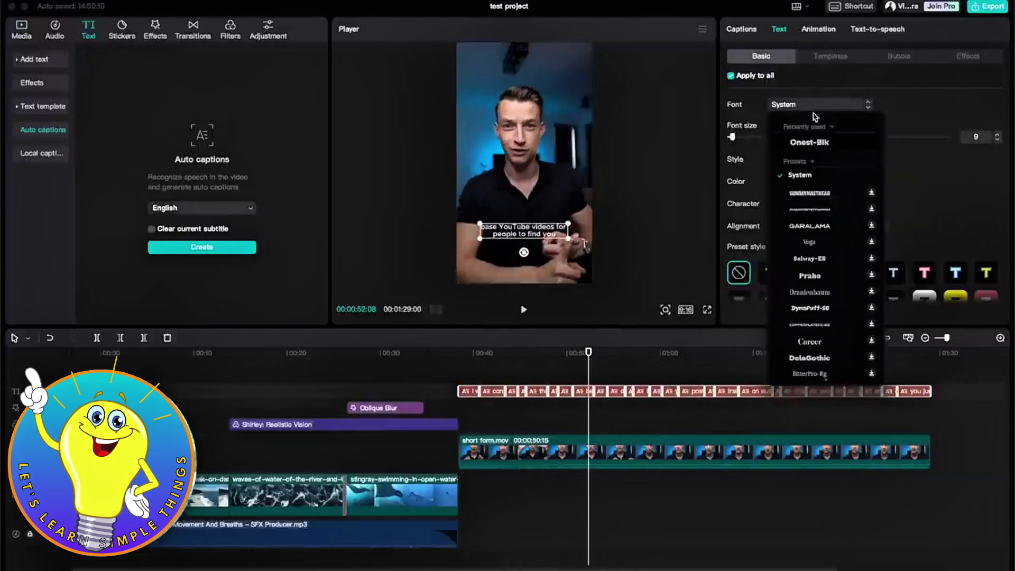
left_click(816, 143)
left_click_drag(731, 137, 737, 138)
Step: Try the outlined preset style on the captions and enable their shadow
scroll(915, 195, "down", 5)
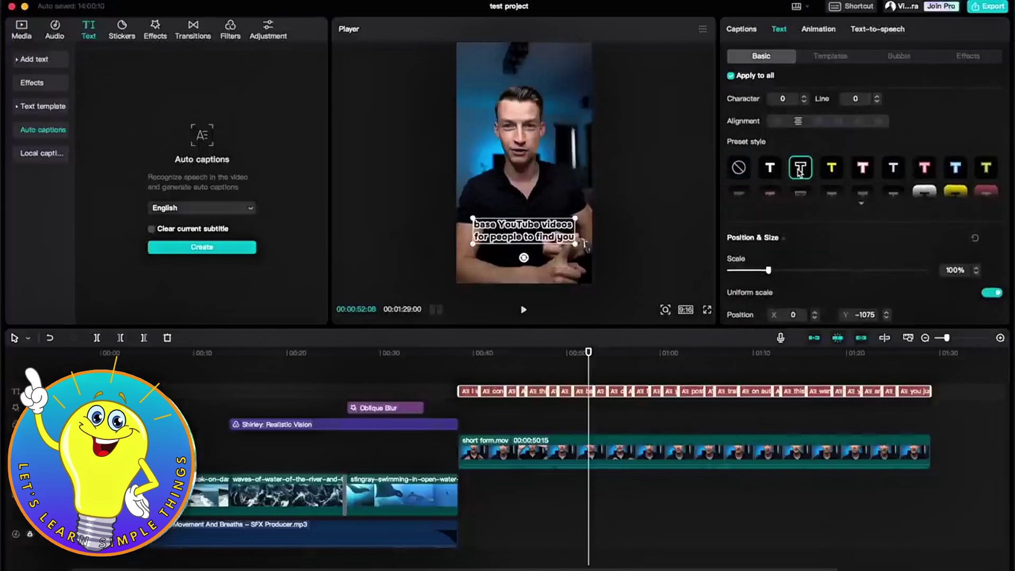
scroll(740, 169, "down", 2)
scroll(740, 169, "down", 5)
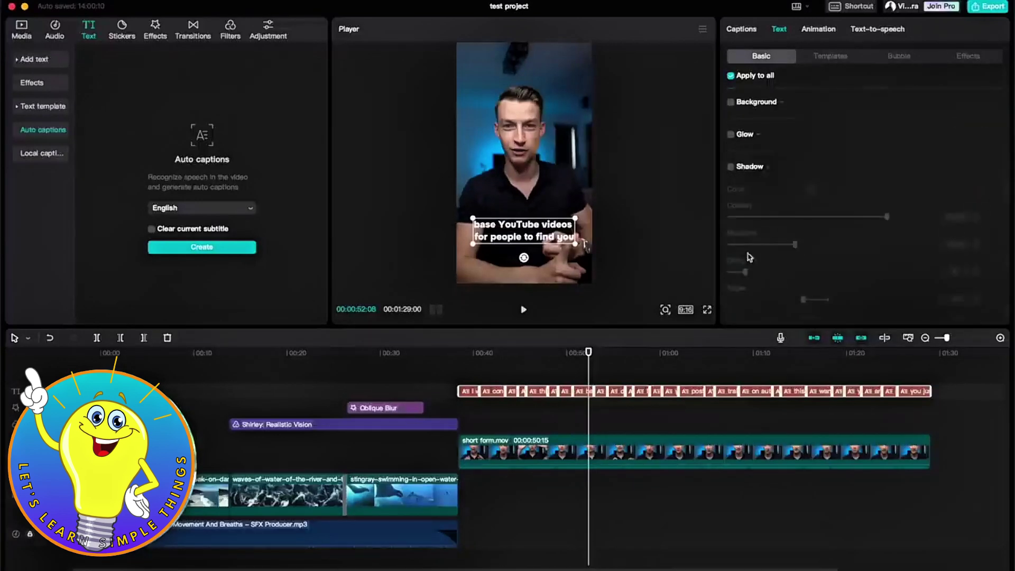
left_click(731, 167)
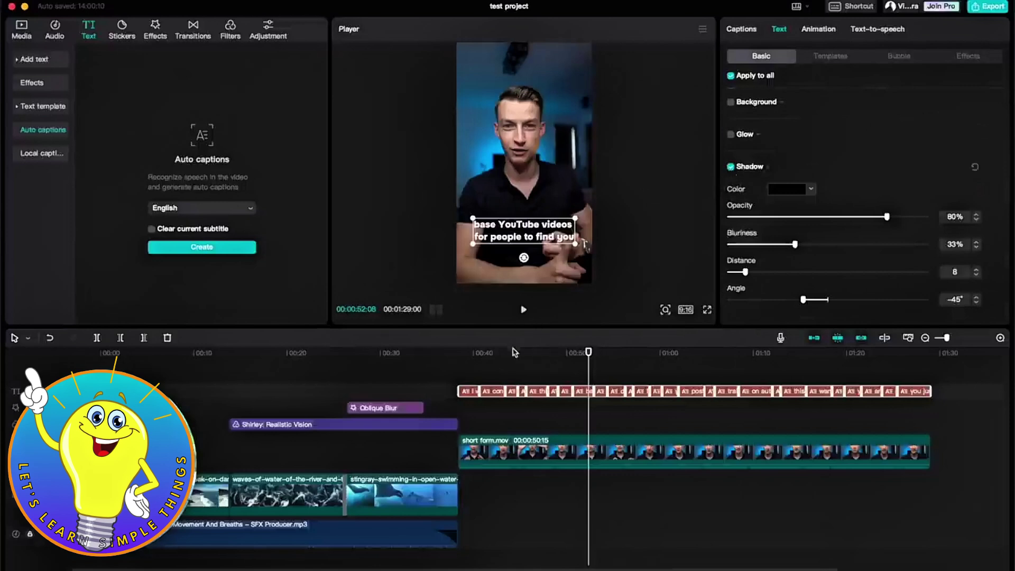
Step: Scrub through the captions from the start of short form.mov and inspect the single caption at 58 seconds
left_click(476, 357)
left_click(466, 353)
left_click_drag(466, 353, 641, 394)
left_click(640, 393)
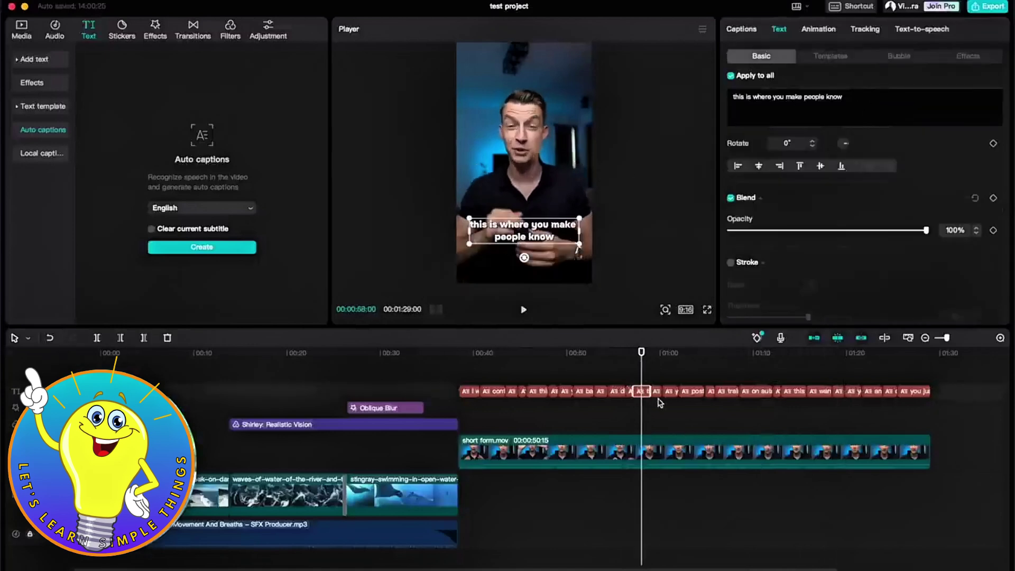
scroll(659, 403, "up", 2)
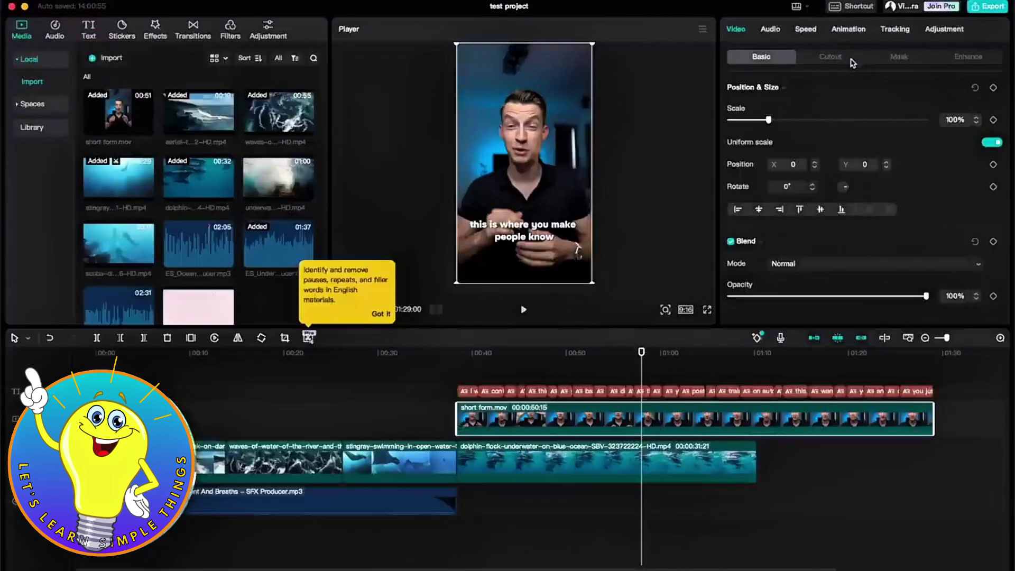
Step: Apply auto cutout to the short form.mov clip to remove its background, and dismiss the filler-word tip
left_click(848, 61)
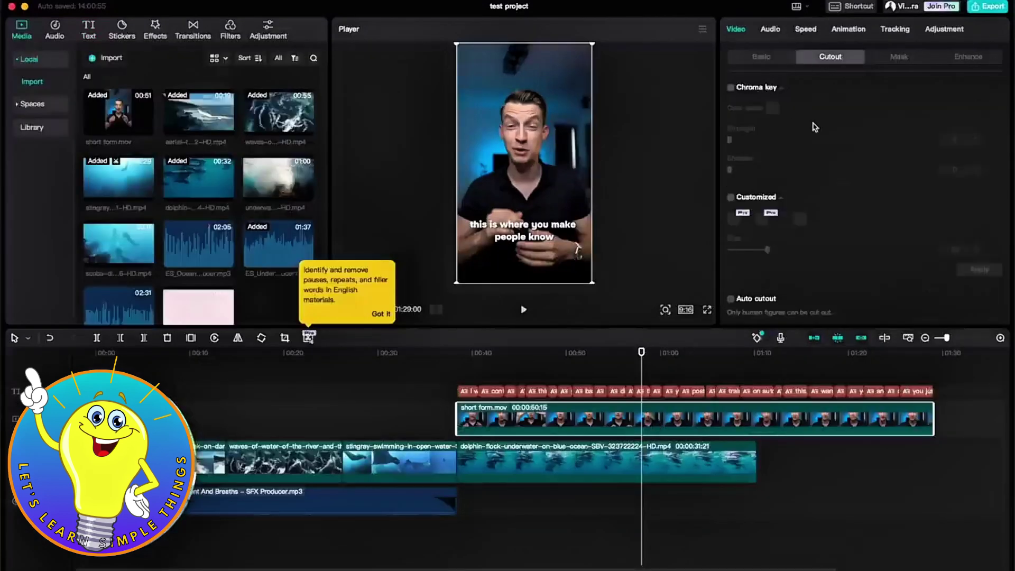
left_click(731, 299)
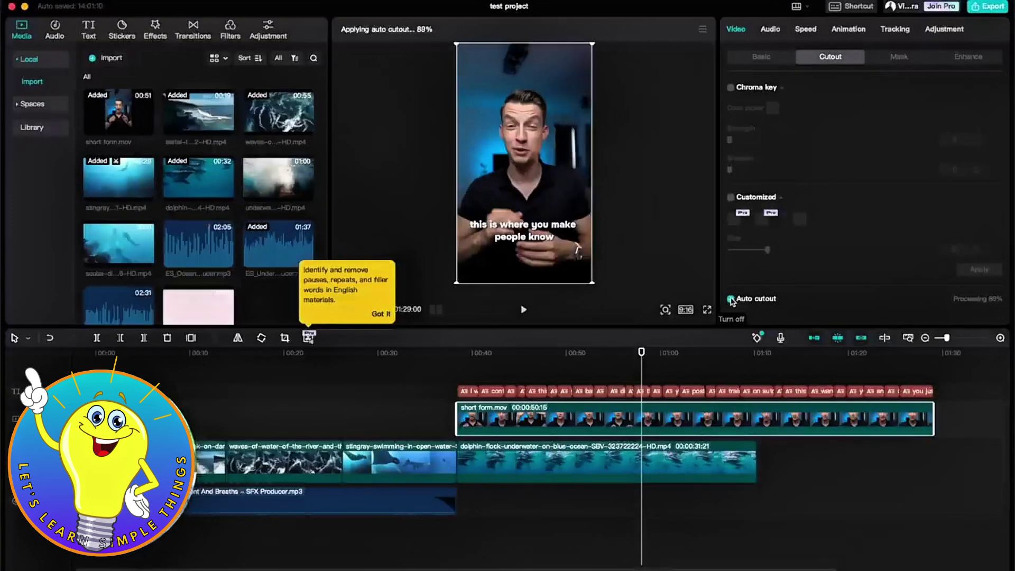
left_click(389, 314)
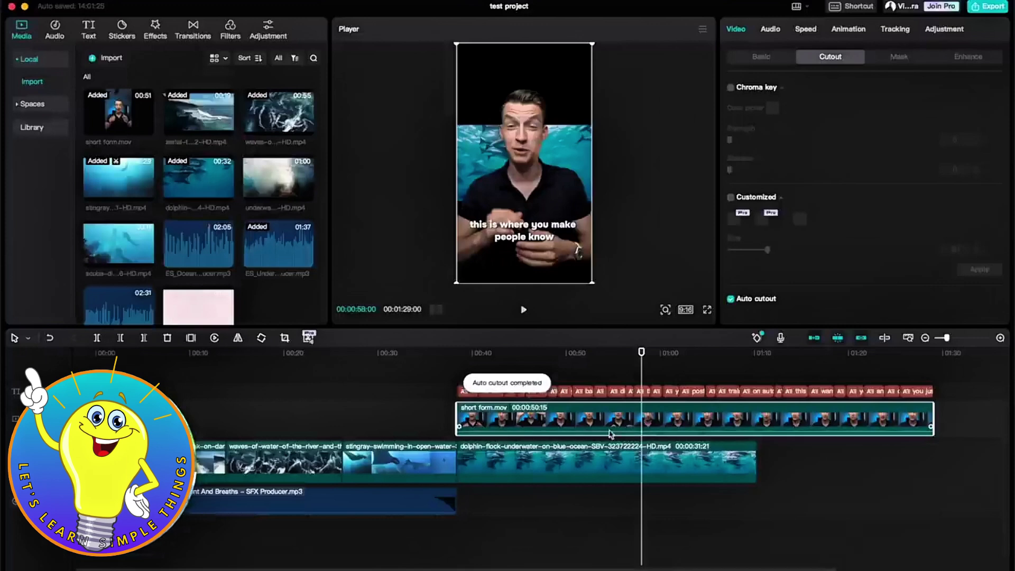
Step: Enlarge the dolphin background clip to fill the vertical frame and play the result briefly
left_click(662, 472)
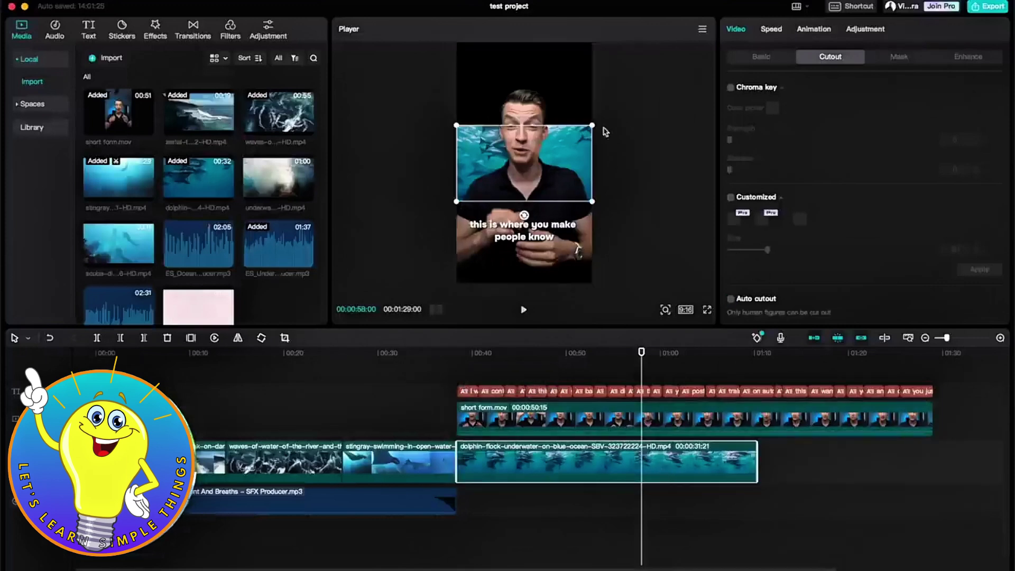
left_click_drag(658, 73, 781, 2)
left_click(532, 355)
key("space")
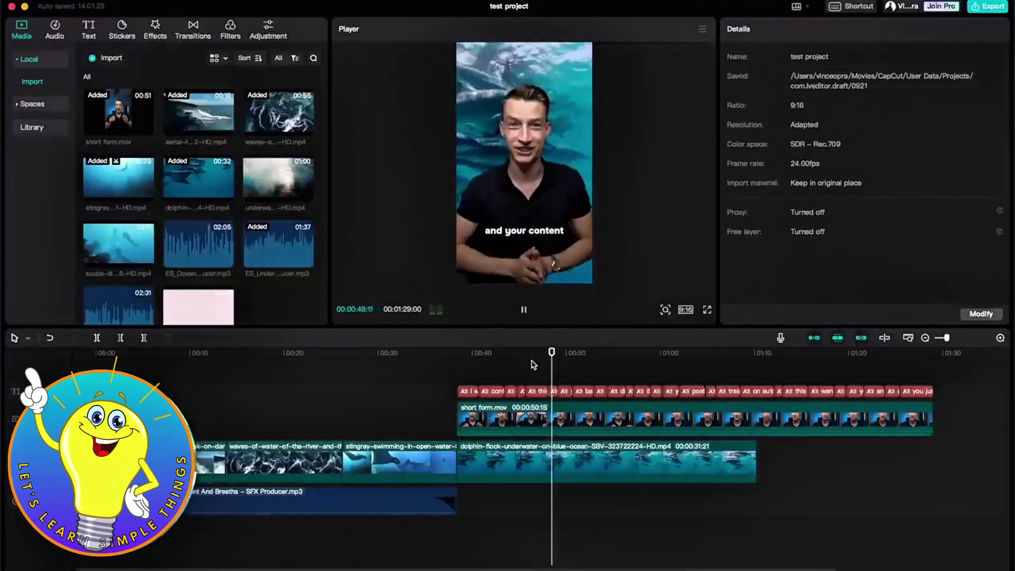
key("space")
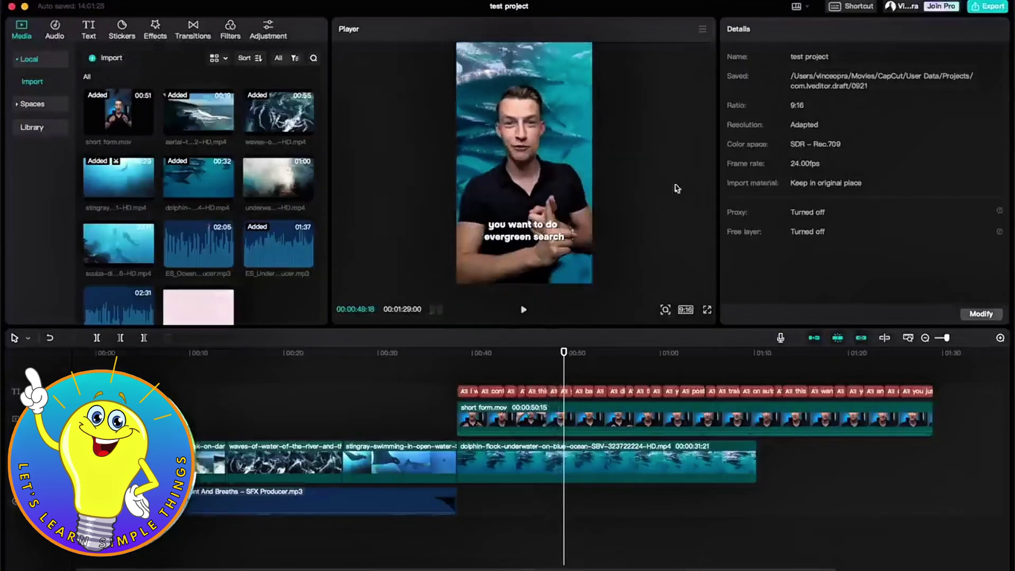
Step: Scale up the short form.mov cutout slightly beyond the frame and play the composition to check it
left_click(589, 423)
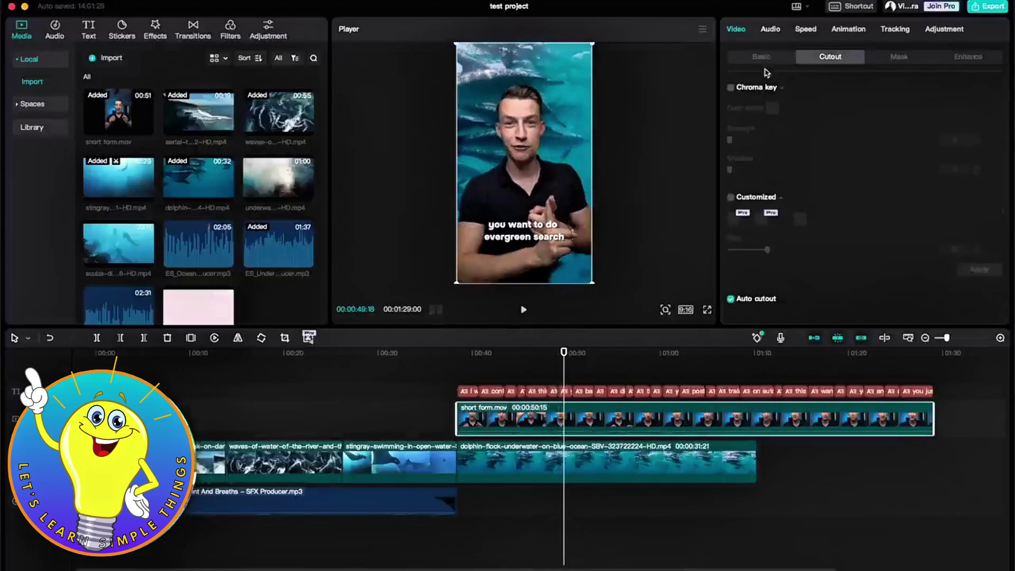
left_click_drag(592, 42, 629, 25)
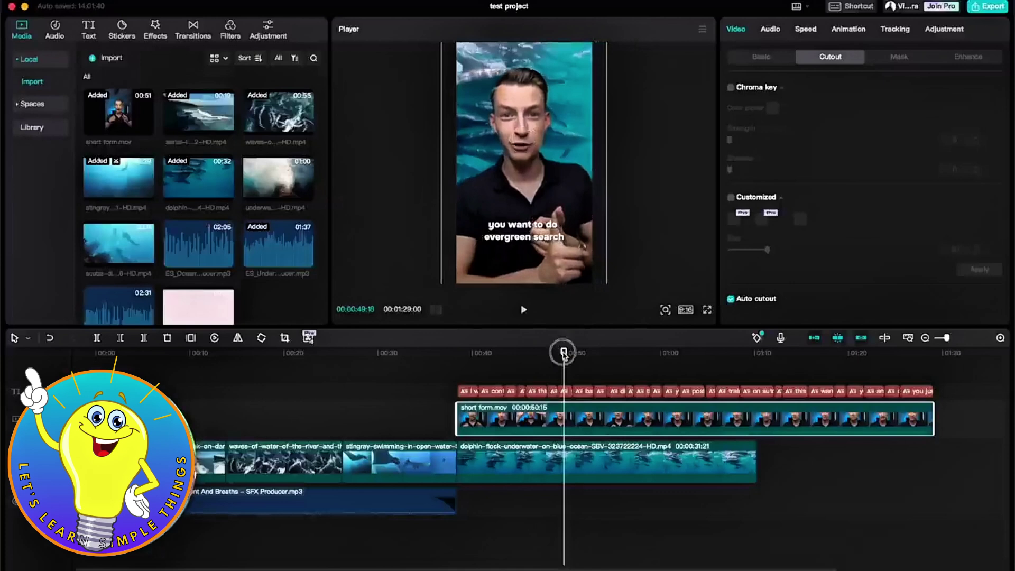
key("space")
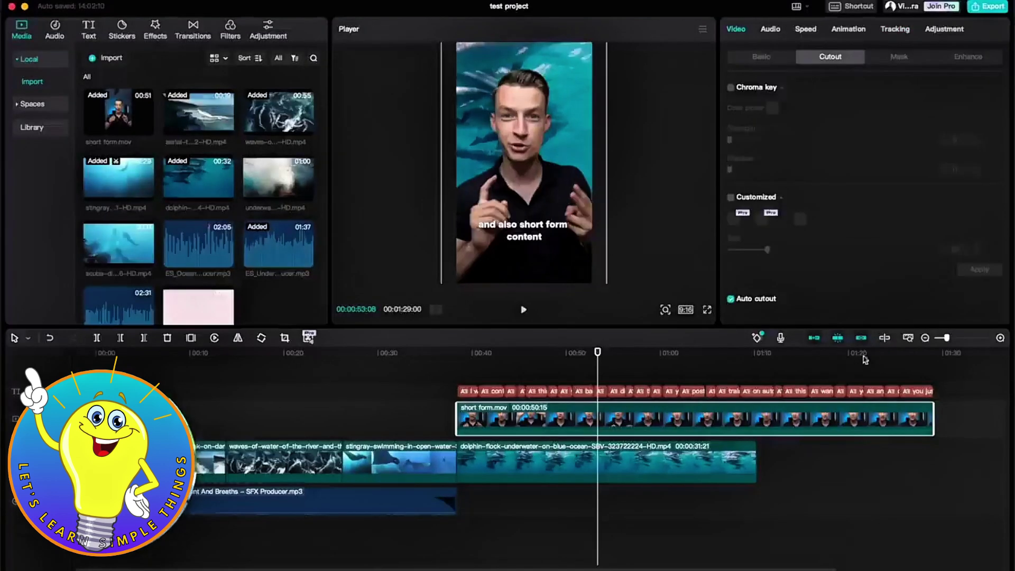
Step: Try deleting the waves clip with the main track magnet off and with it on, undoing each deletion
left_click(873, 374)
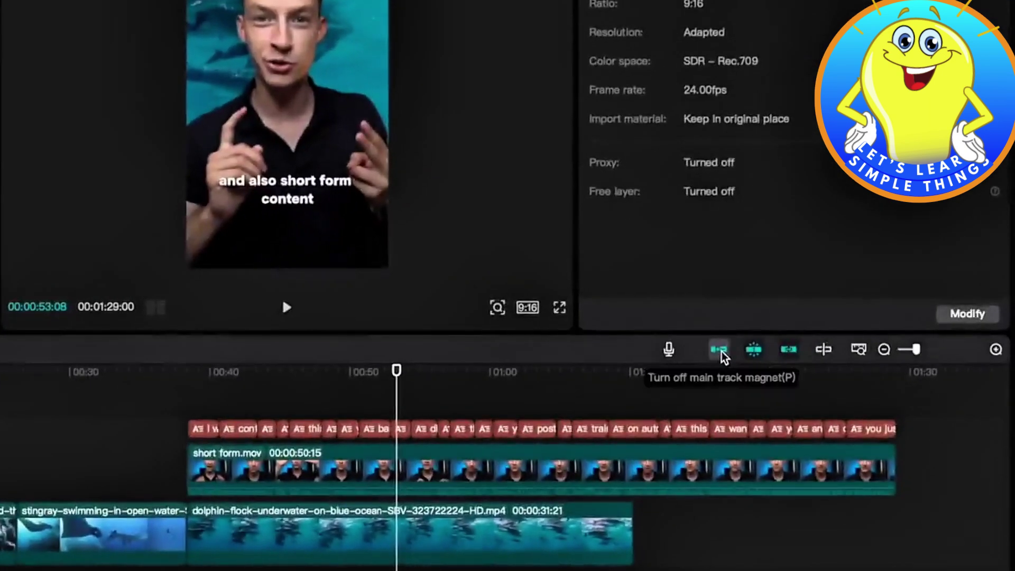
left_click(720, 350)
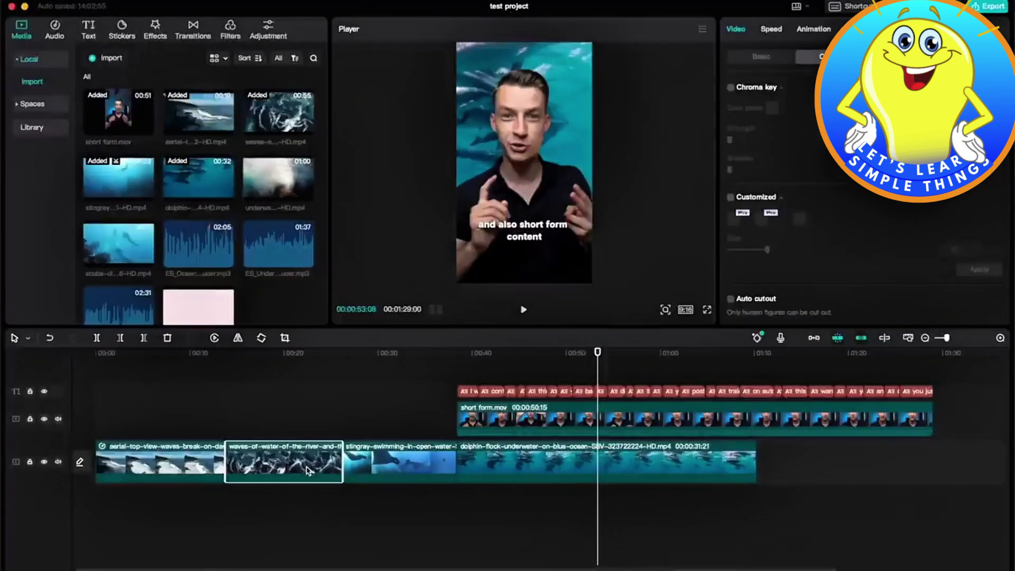
key("Delete")
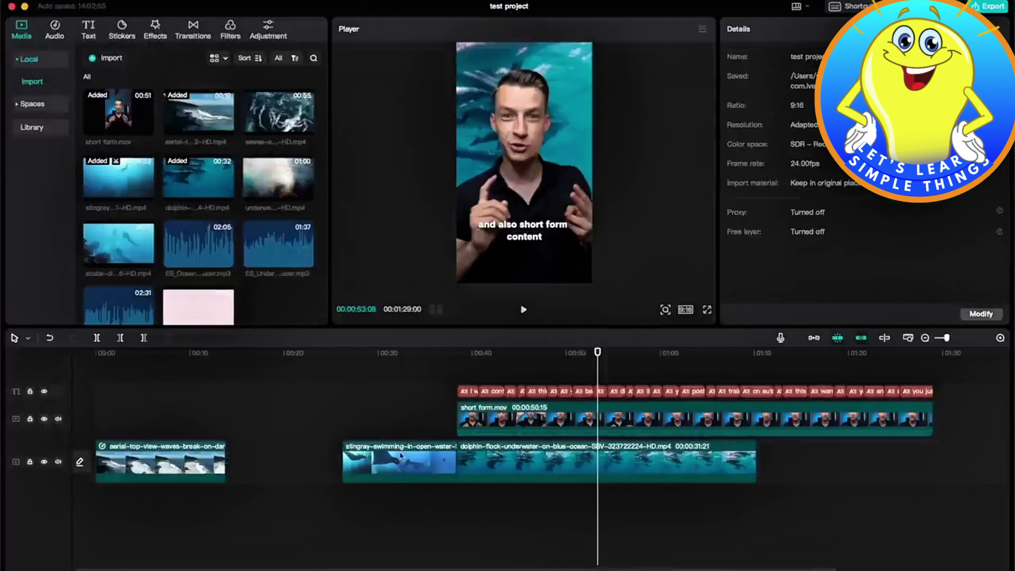
key("super+z")
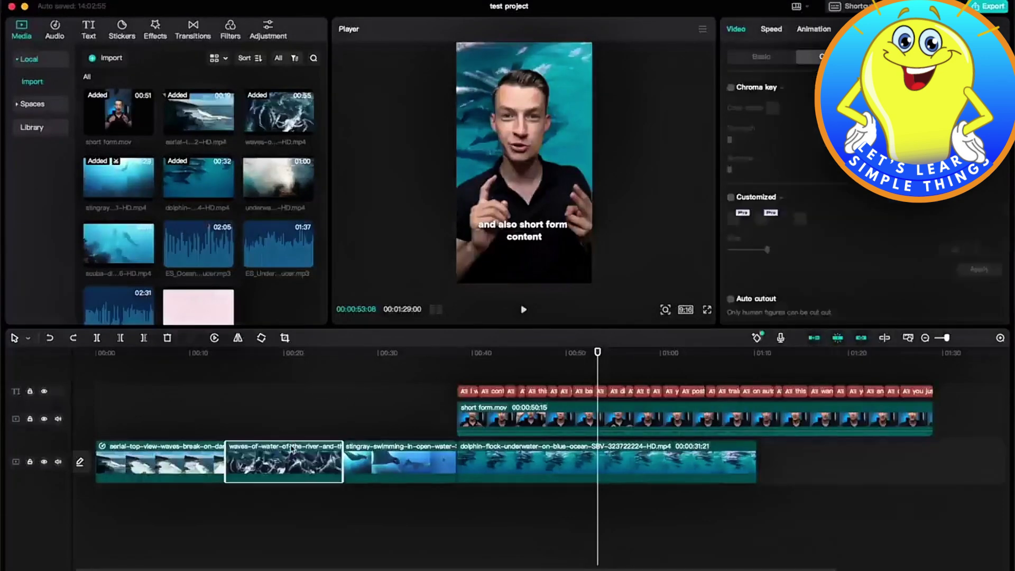
key("Delete")
key("super+z")
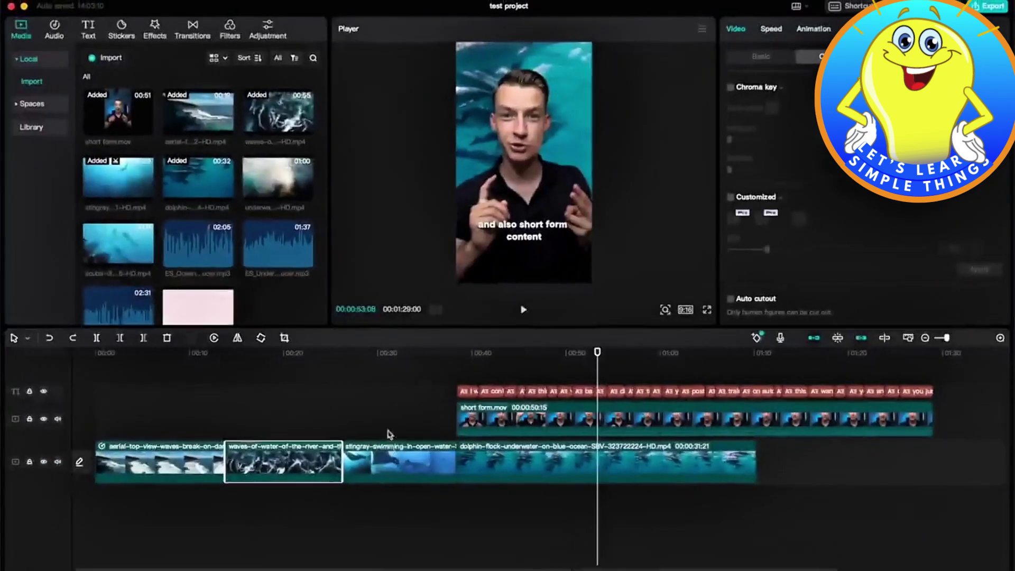
Step: Move the stingray clip to the track above the waves clip and try sliding it with auto snapping off and on
left_click_drag(81, 530, 71, 492)
left_click_drag(379, 435, 291, 412)
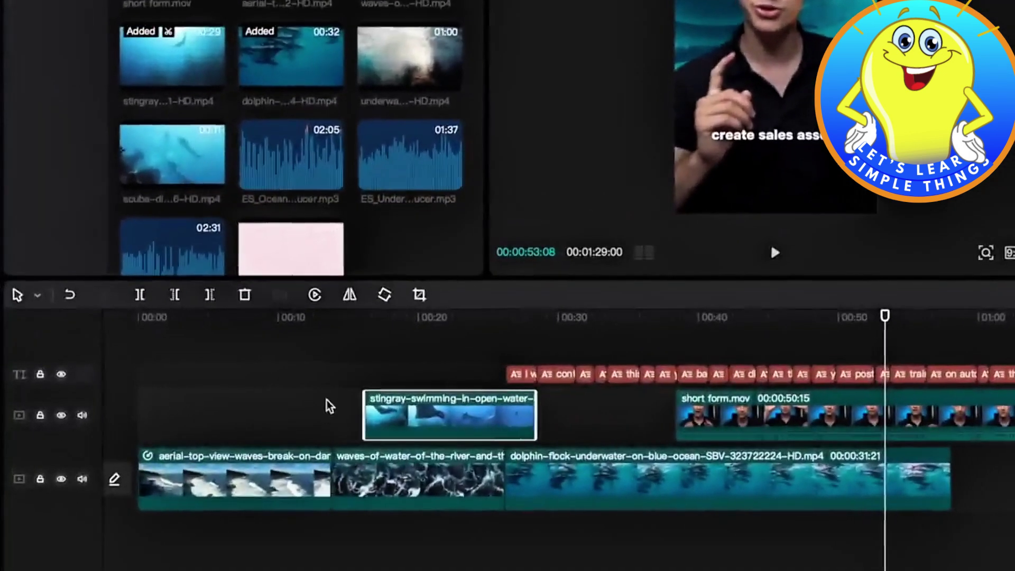
left_click(329, 418)
left_click_drag(427, 414, 390, 414)
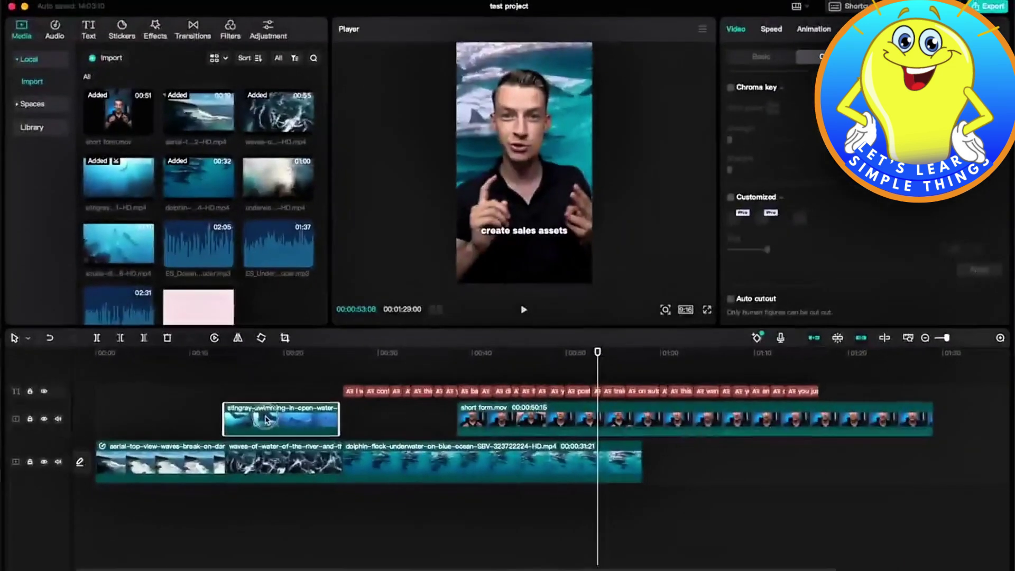
left_click_drag(266, 421, 292, 426)
left_click(838, 342)
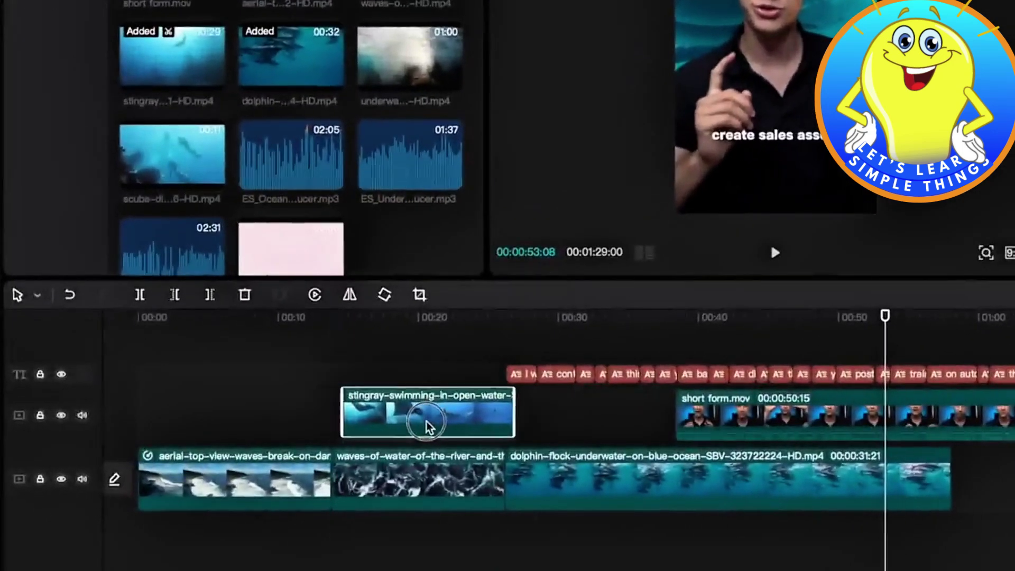
left_click_drag(427, 426, 416, 424)
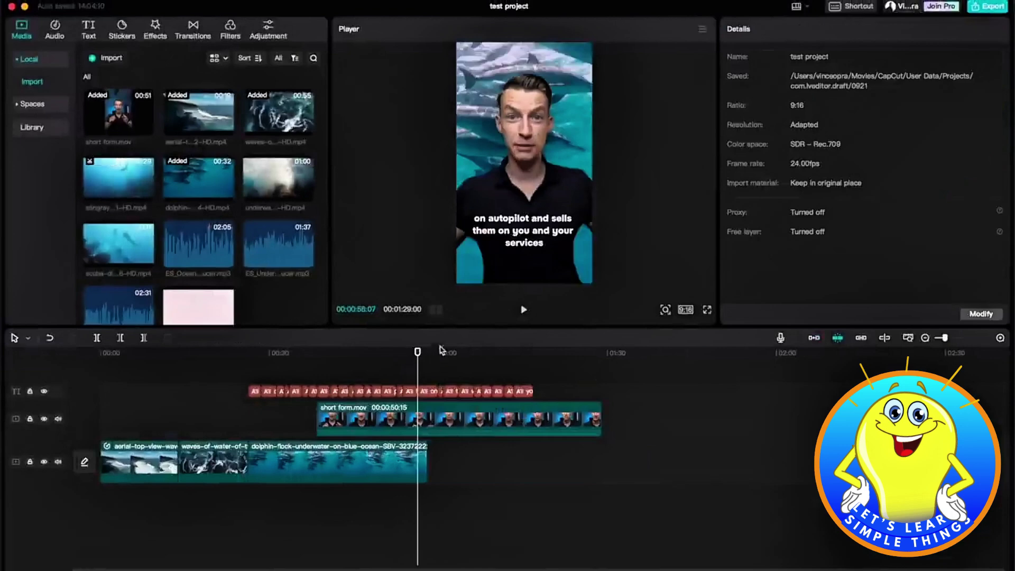
Step: Configure the video export with a Higher bit rate, mp4 format and 24fps frame rate
left_click(987, 9)
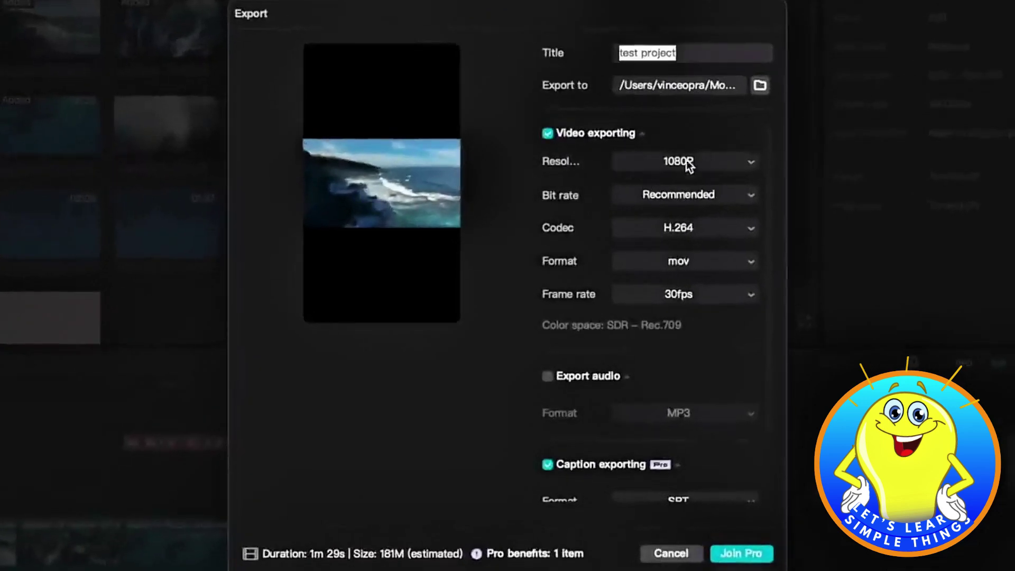
left_click(713, 201)
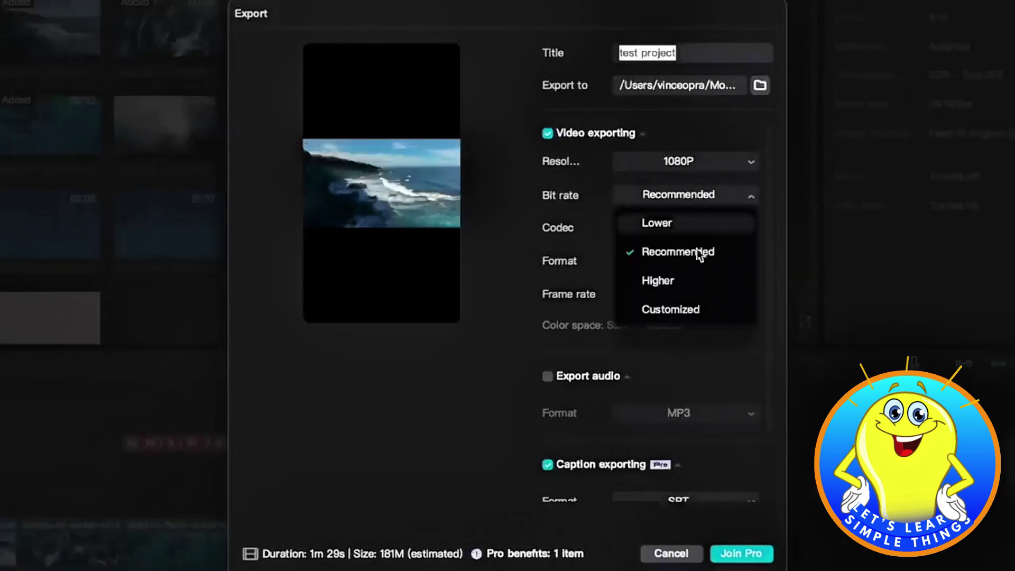
left_click(716, 290)
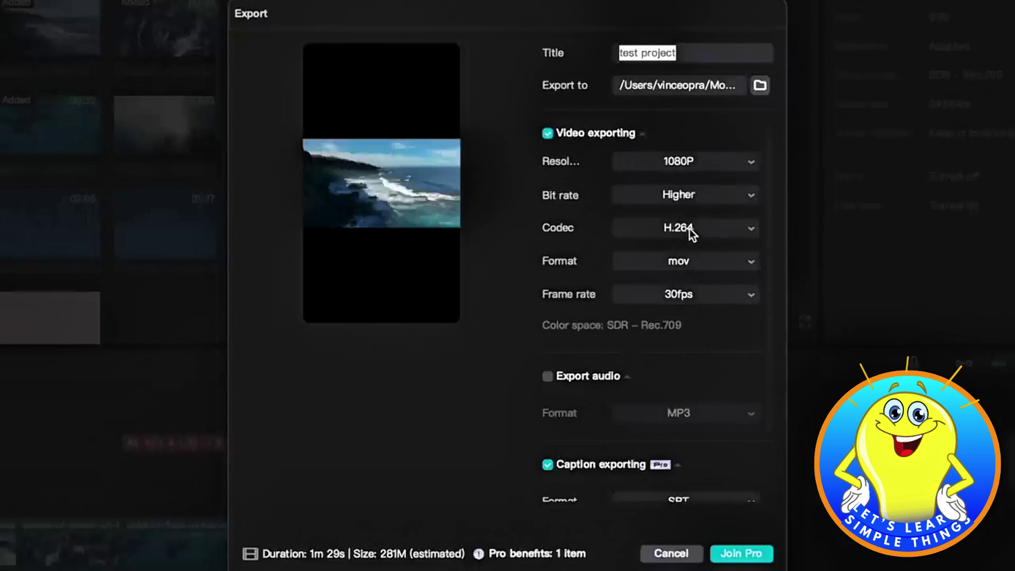
left_click(651, 262)
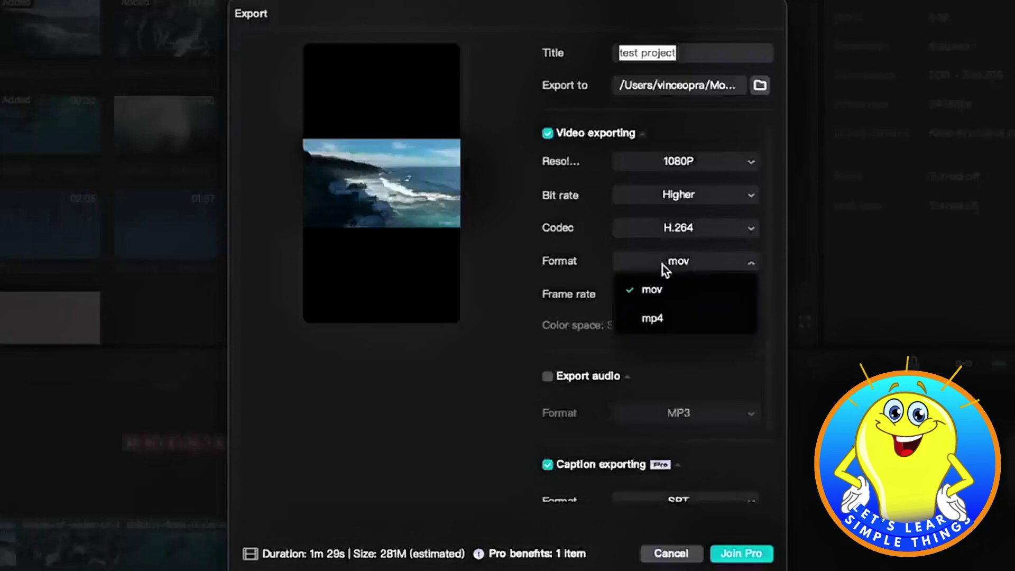
left_click(687, 316)
left_click(714, 303)
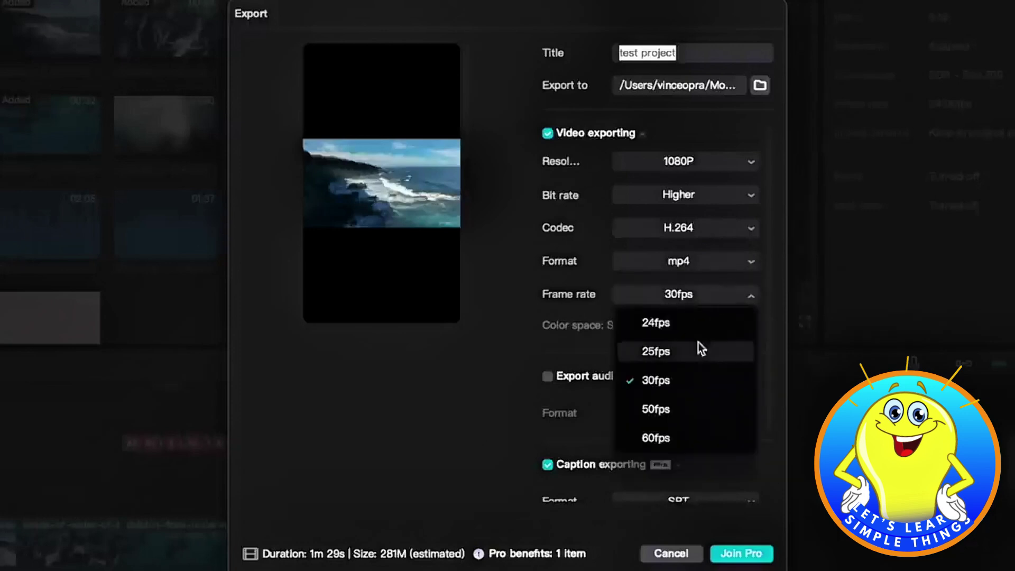
left_click(720, 322)
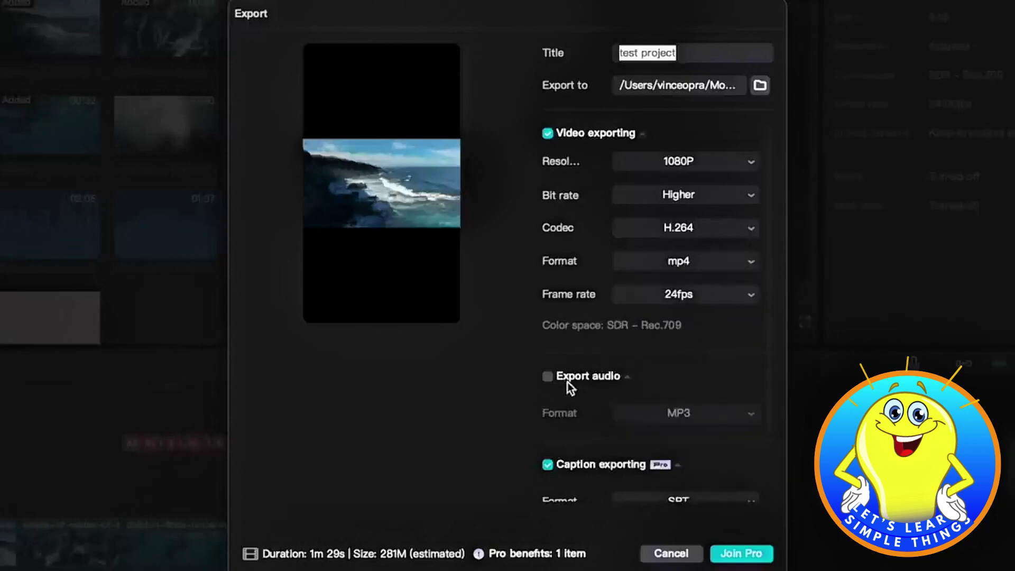
Step: Leave audio export off after trying it, disable caption exporting, and start exporting the video
scroll(563, 382, "down", 1)
left_click(547, 363)
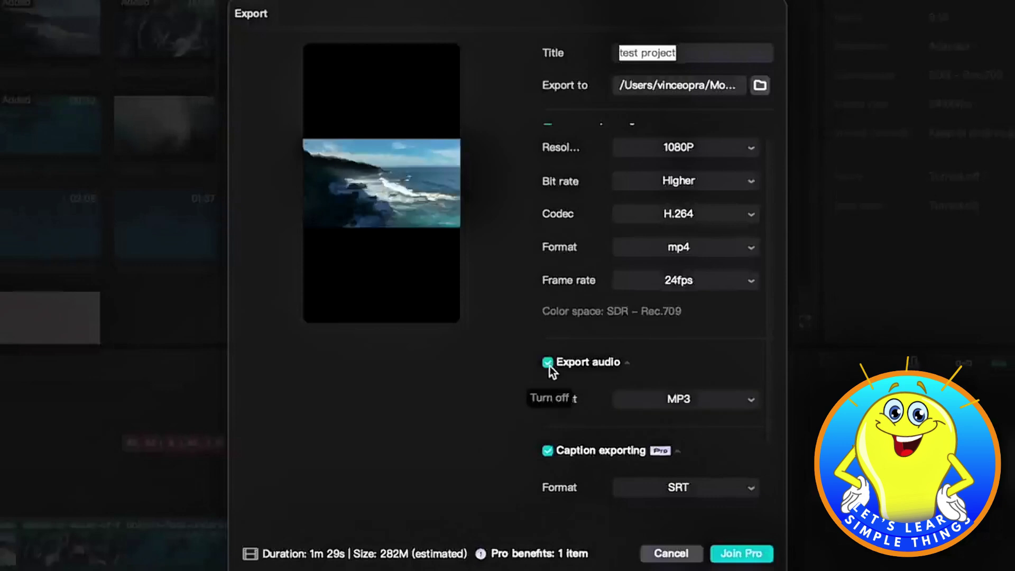
left_click(548, 363)
scroll(597, 404, "down", 5)
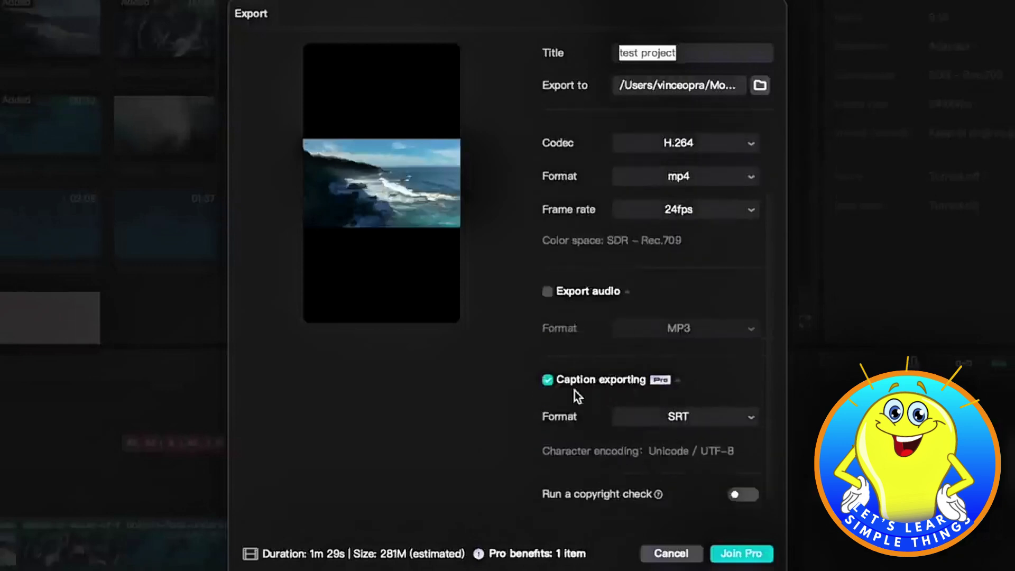
left_click(547, 381)
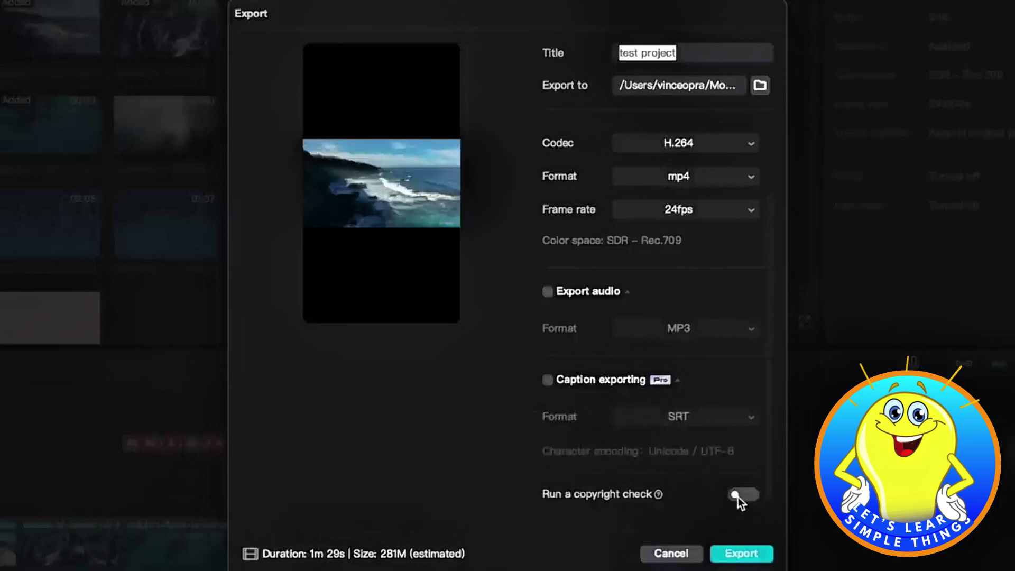
left_click(750, 558)
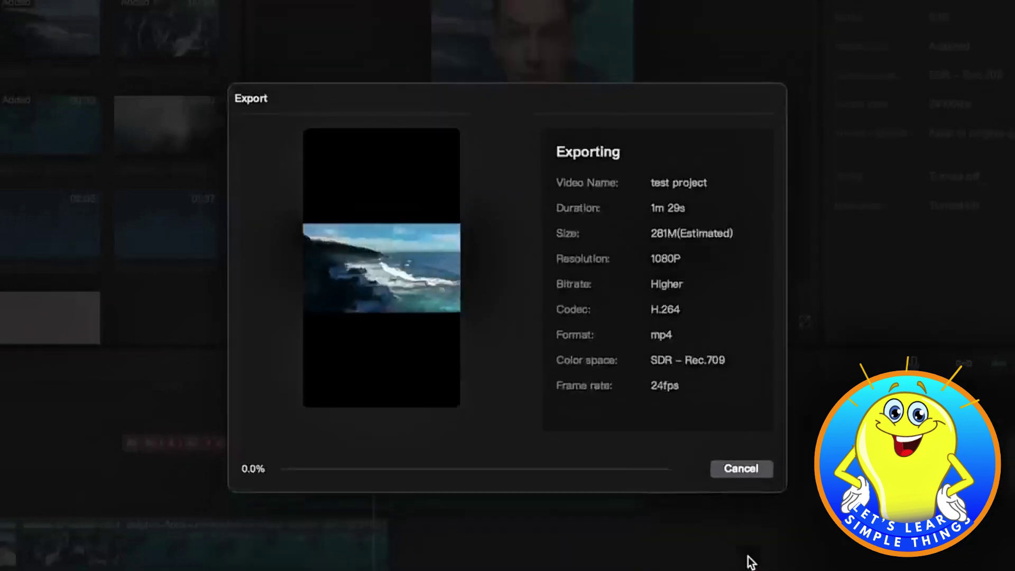